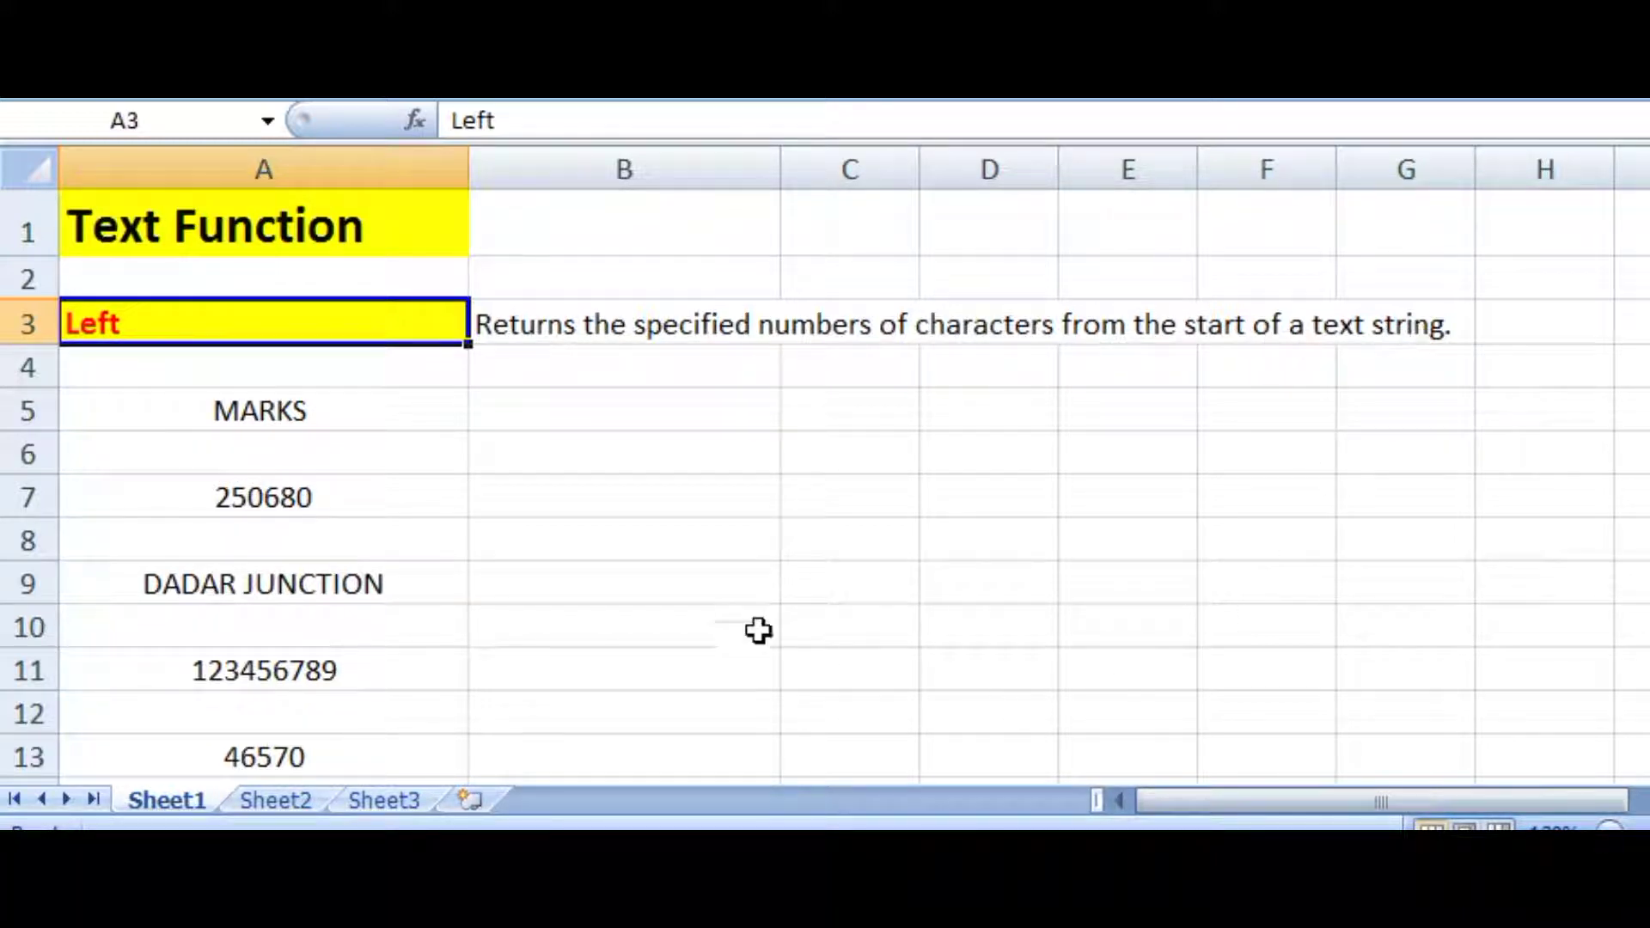
# - Enter =LEFT(A5,4) in cell B5 to extract the first four characters of MARKS
pyautogui.click(584, 416)
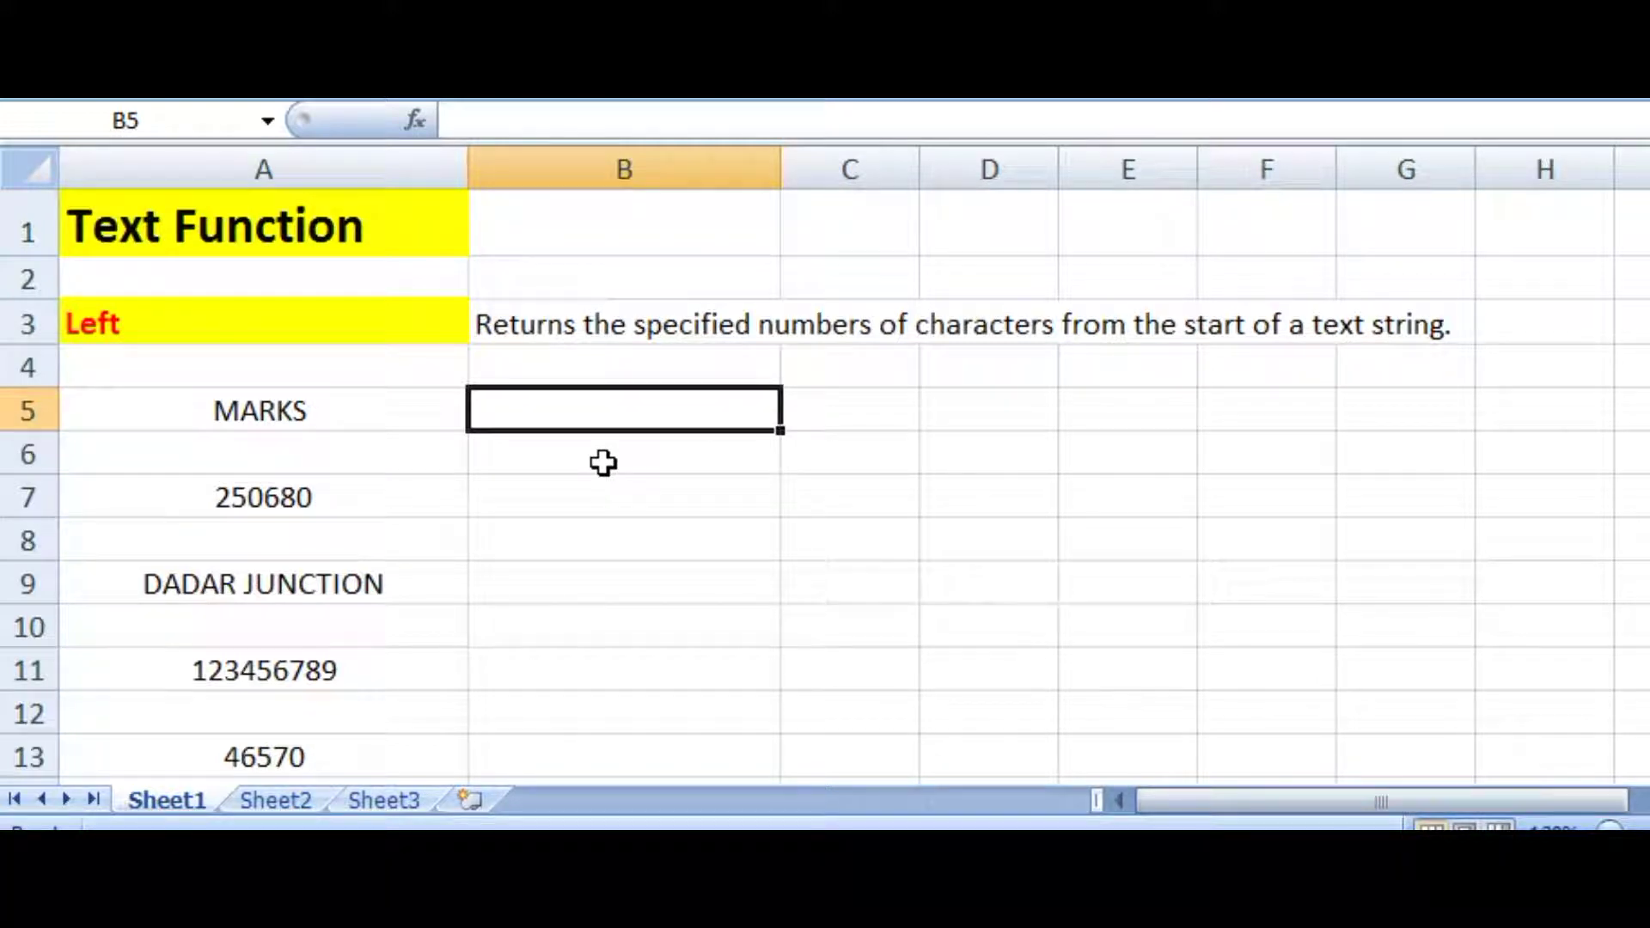
pyautogui.write('=')
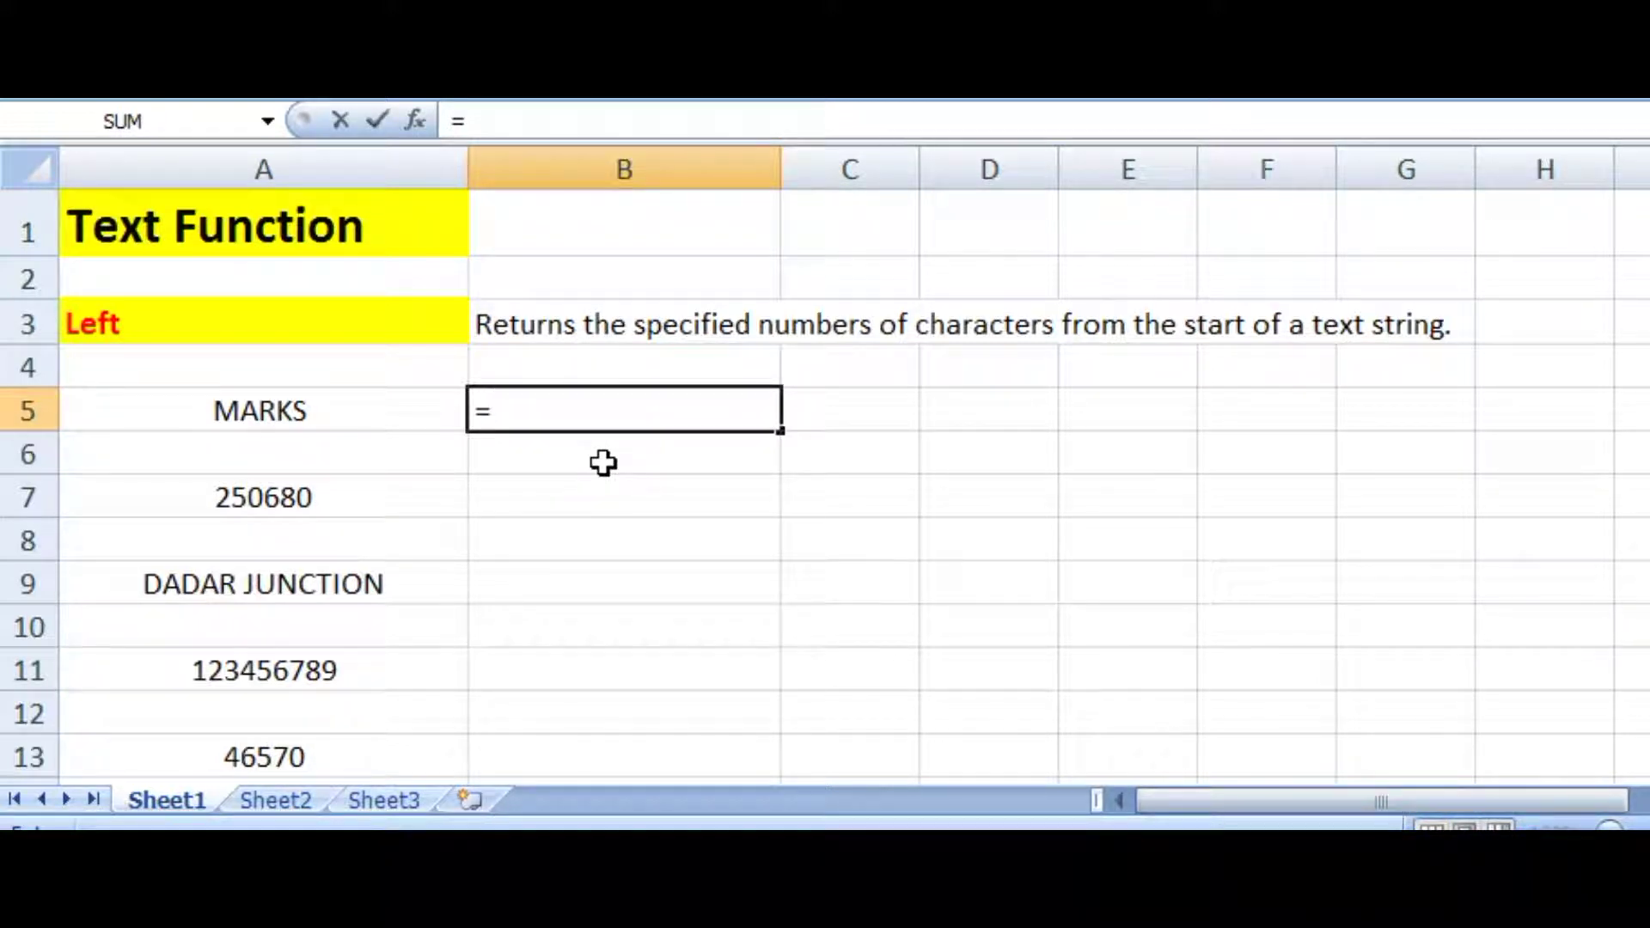
pyautogui.write('LE')
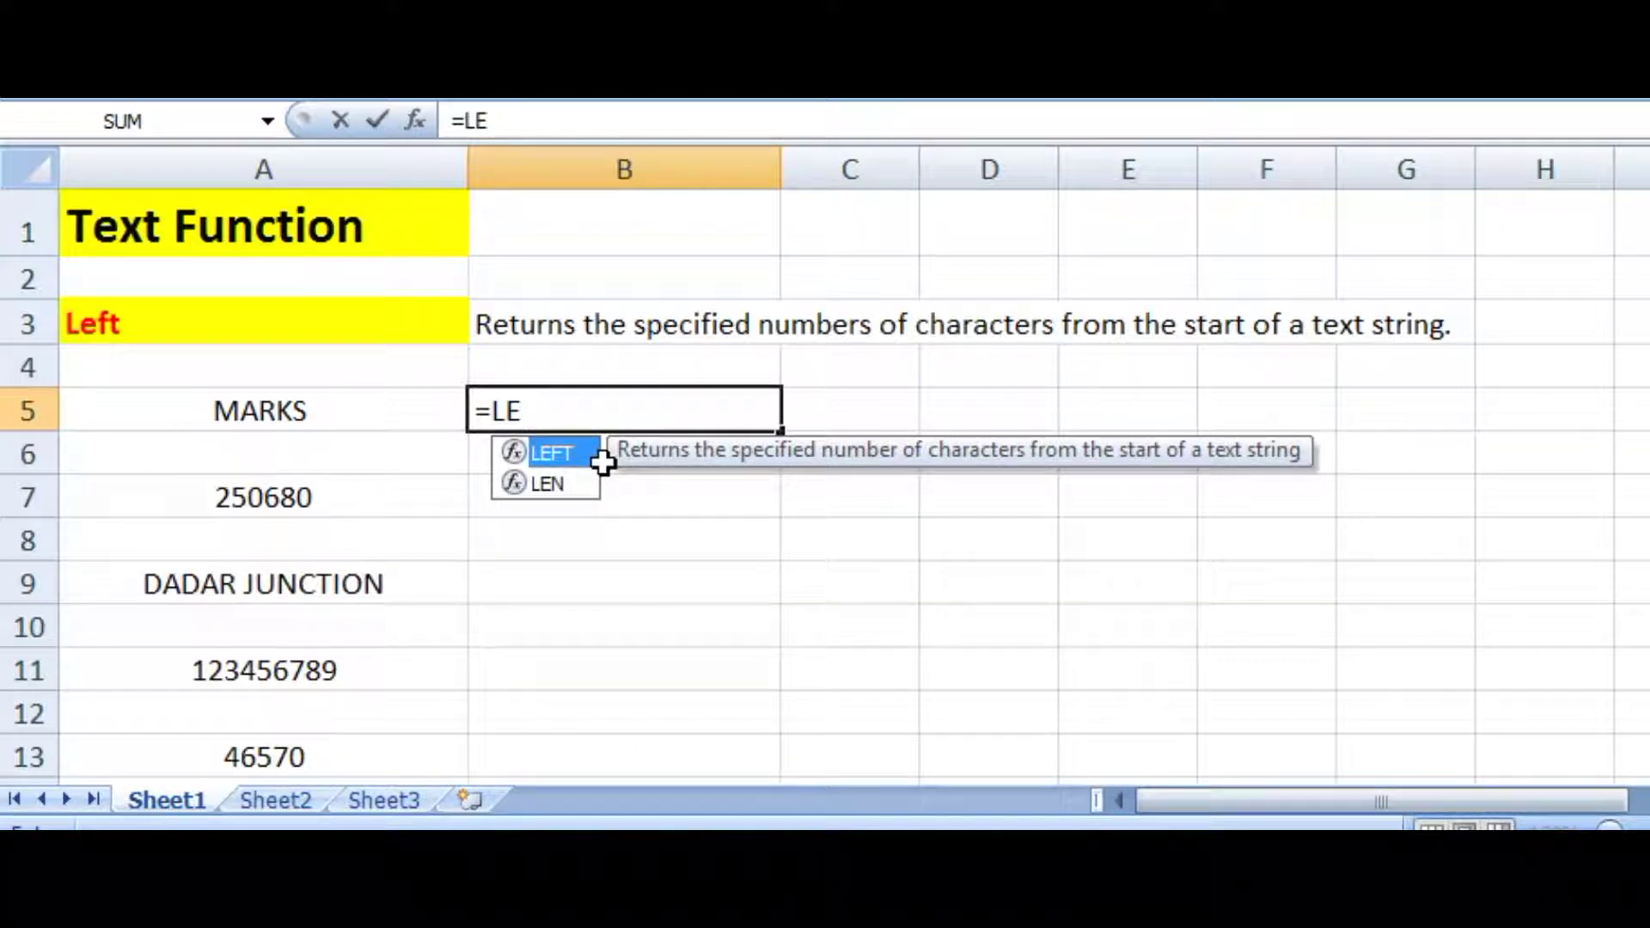
pyautogui.write('FT')
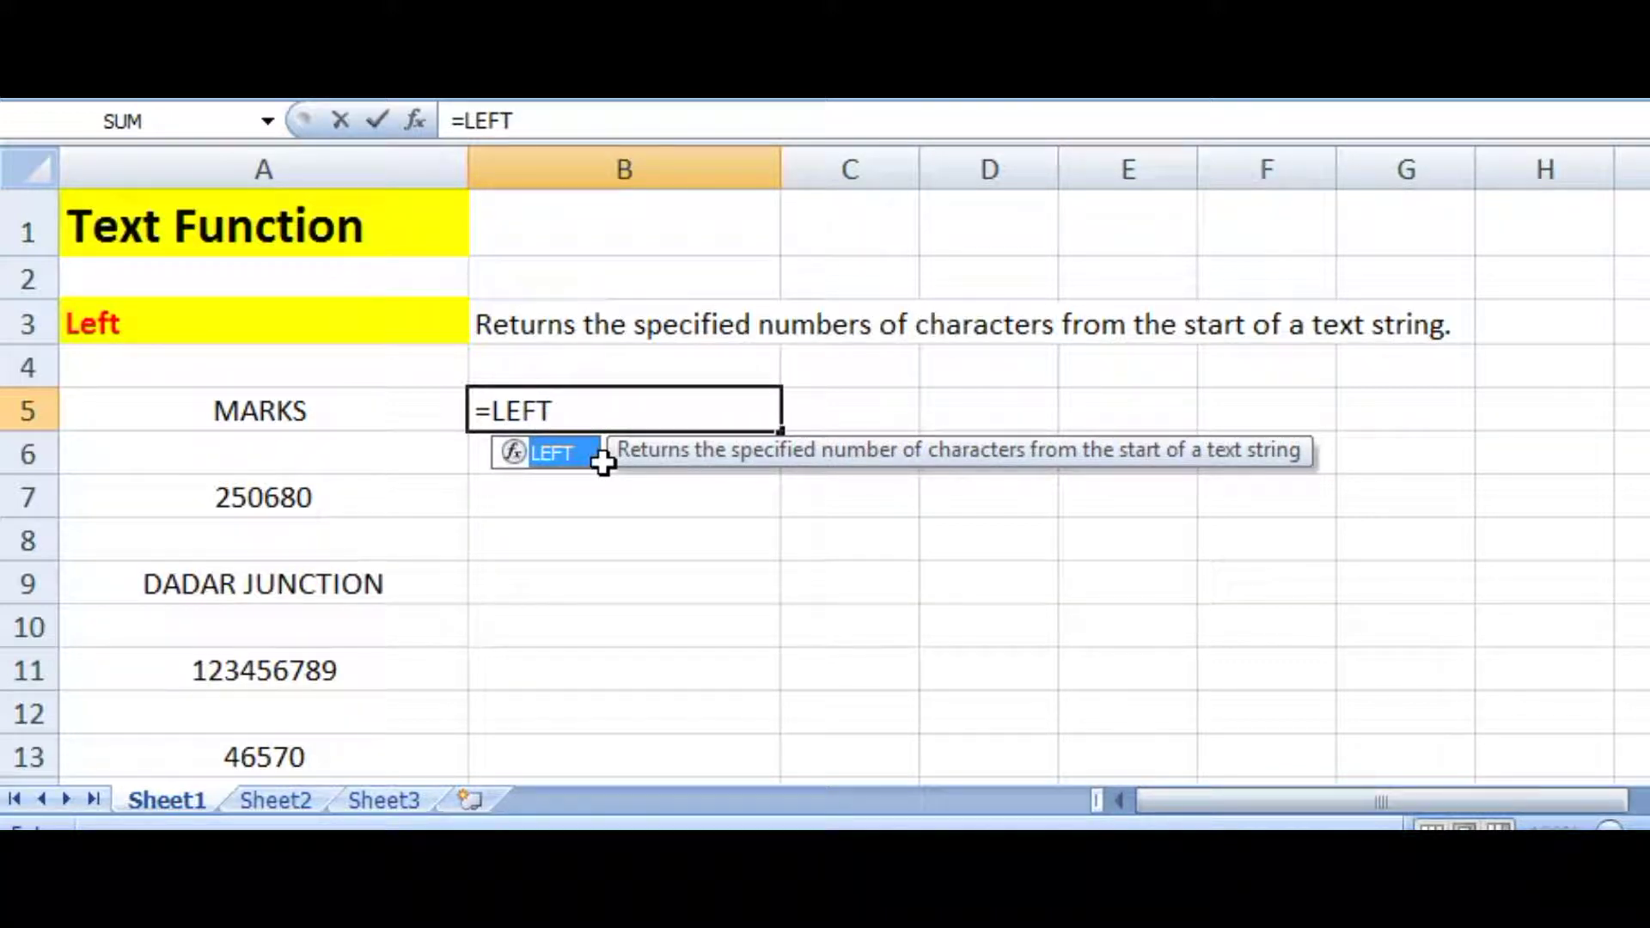
pyautogui.write('(')
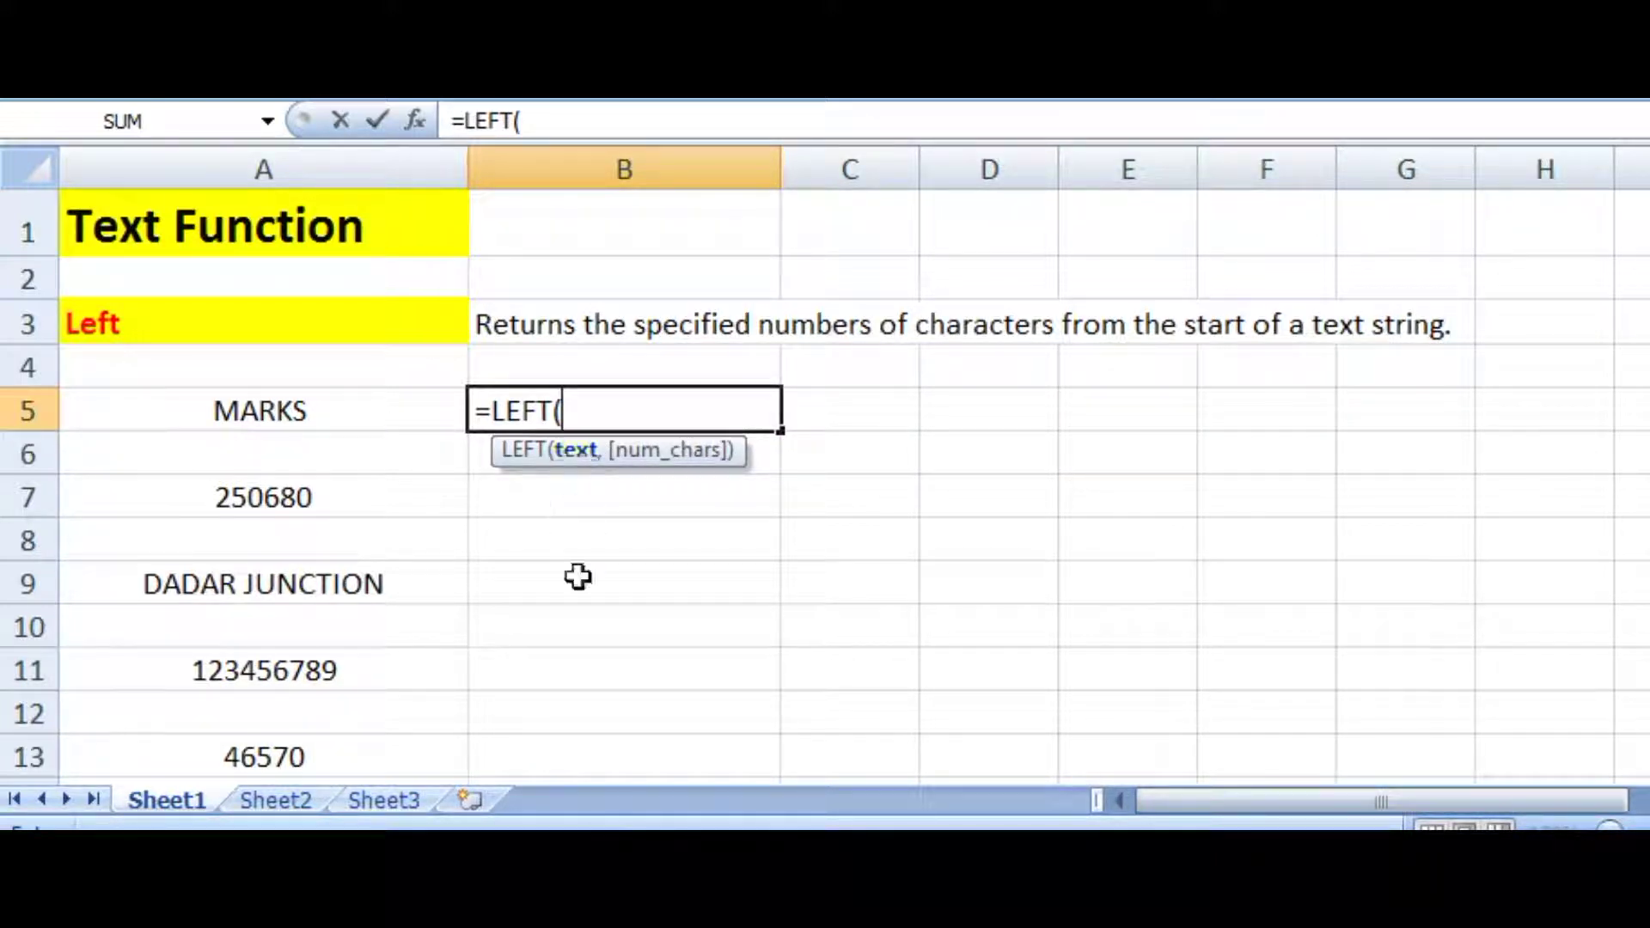
pyautogui.click(299, 413)
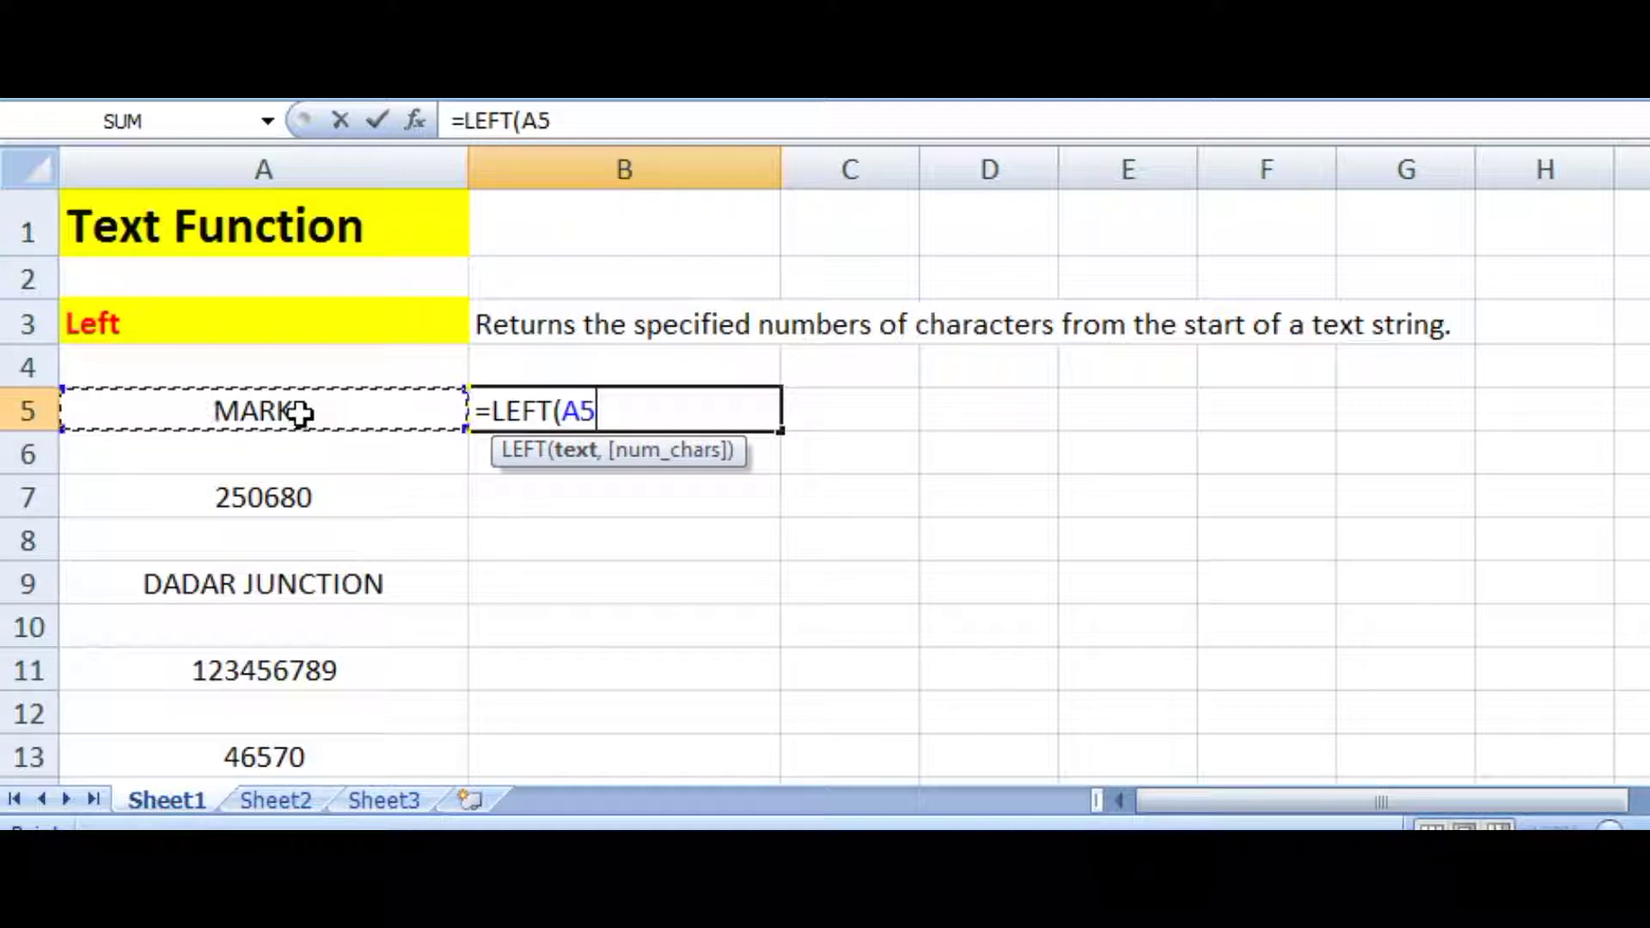
pyautogui.write(',')
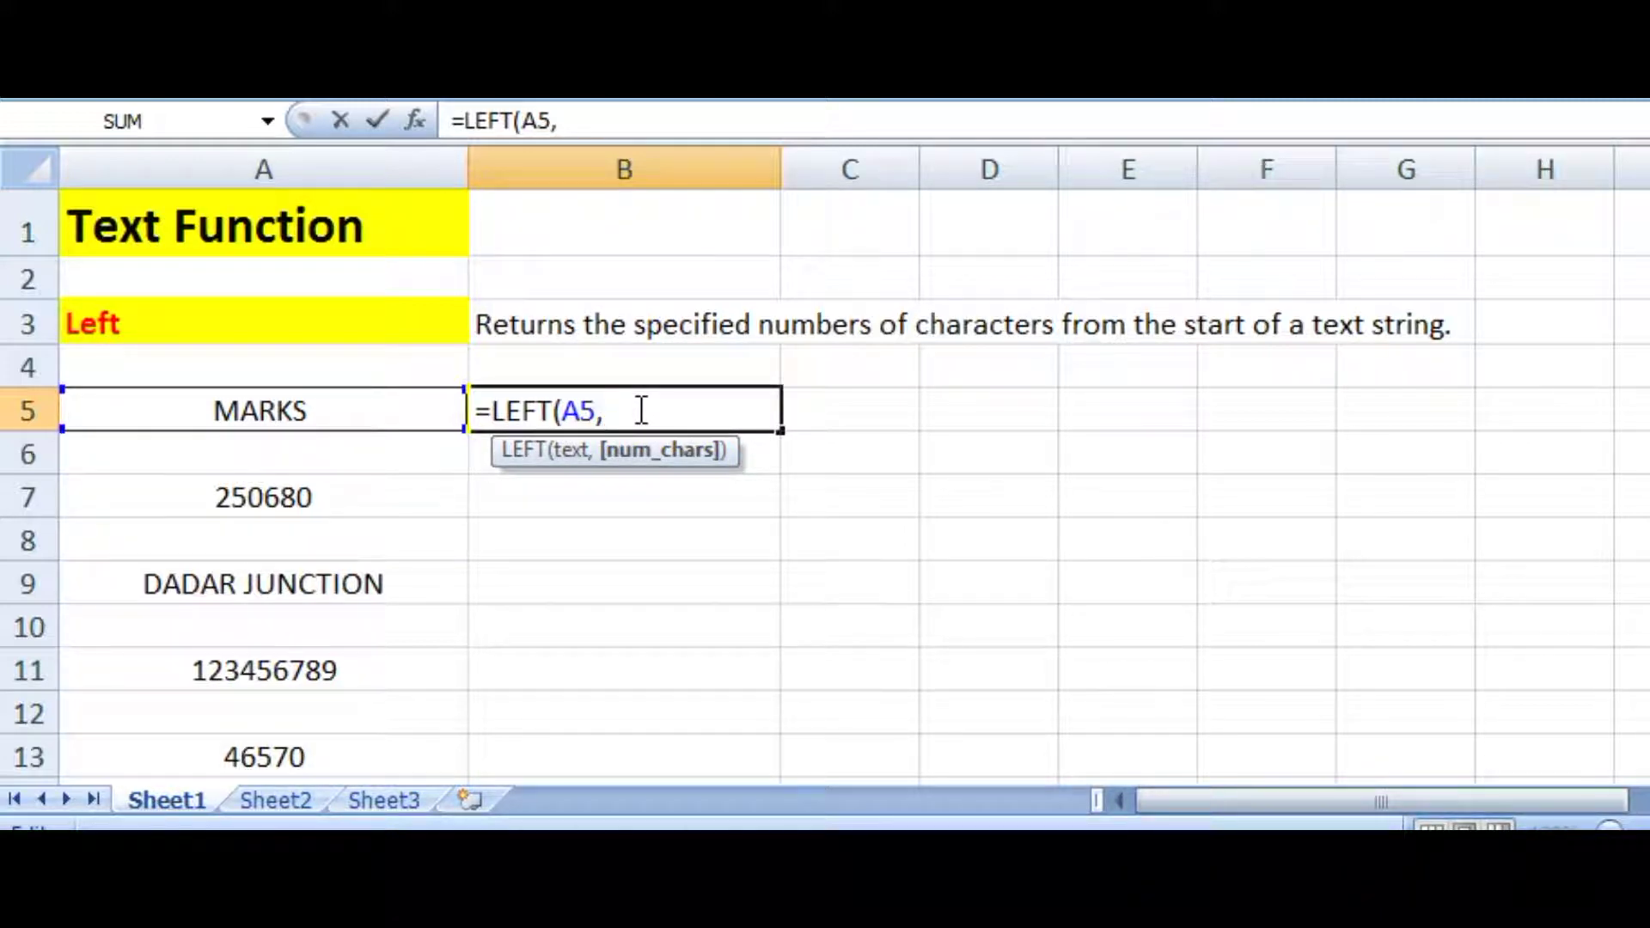
pyautogui.write('4)')
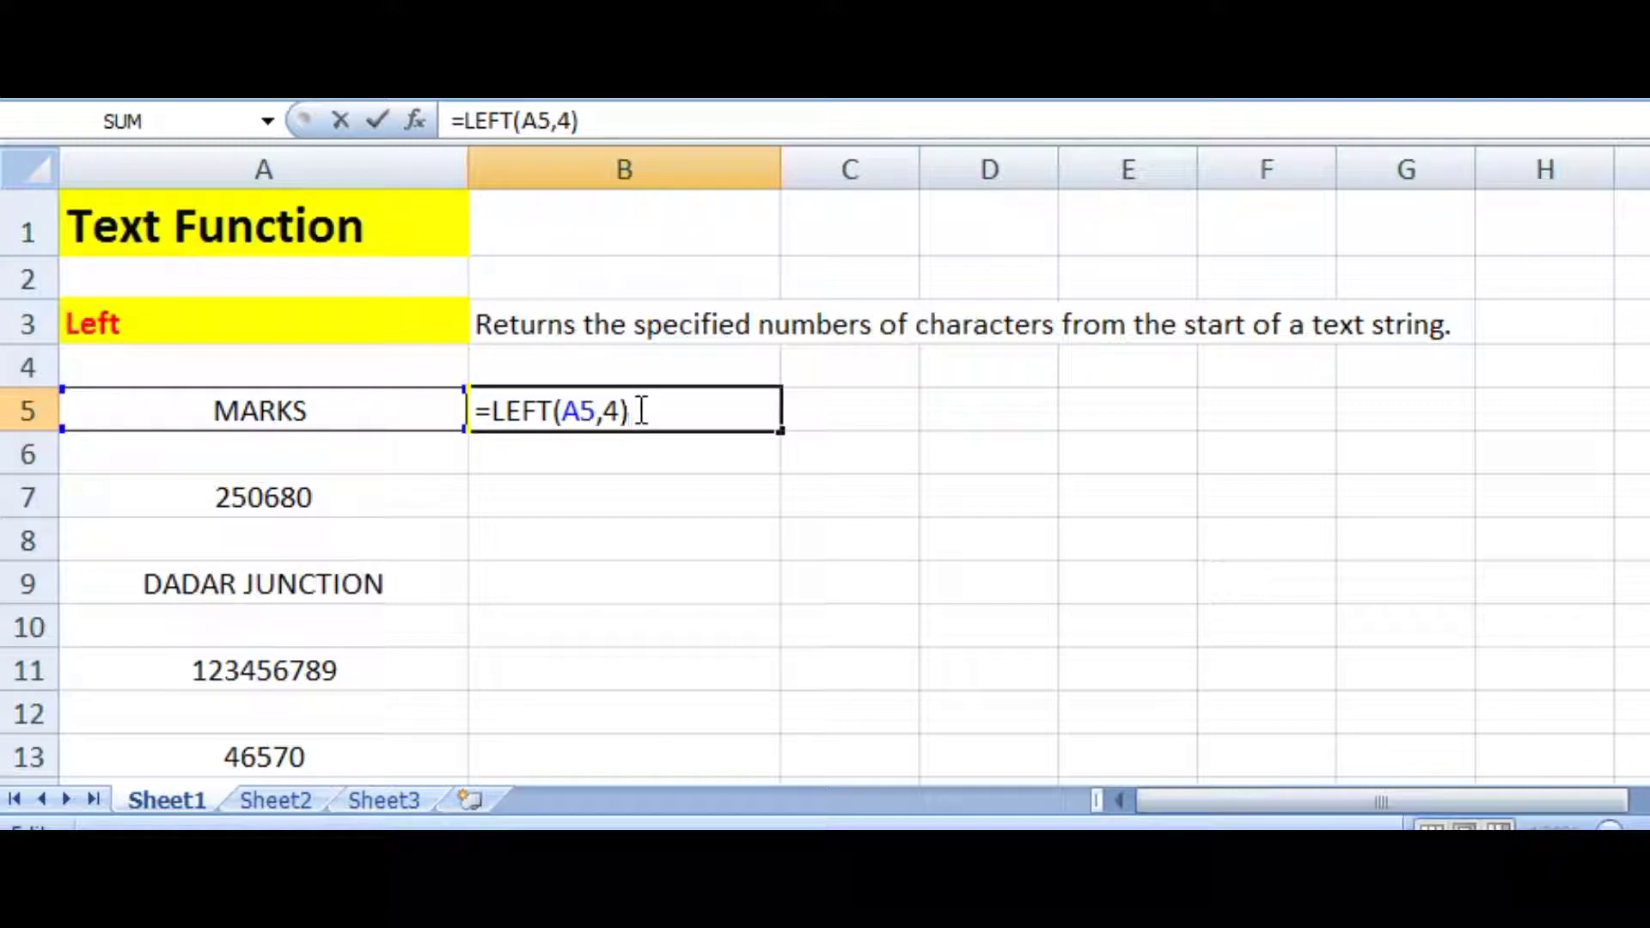
pyautogui.press('Return')
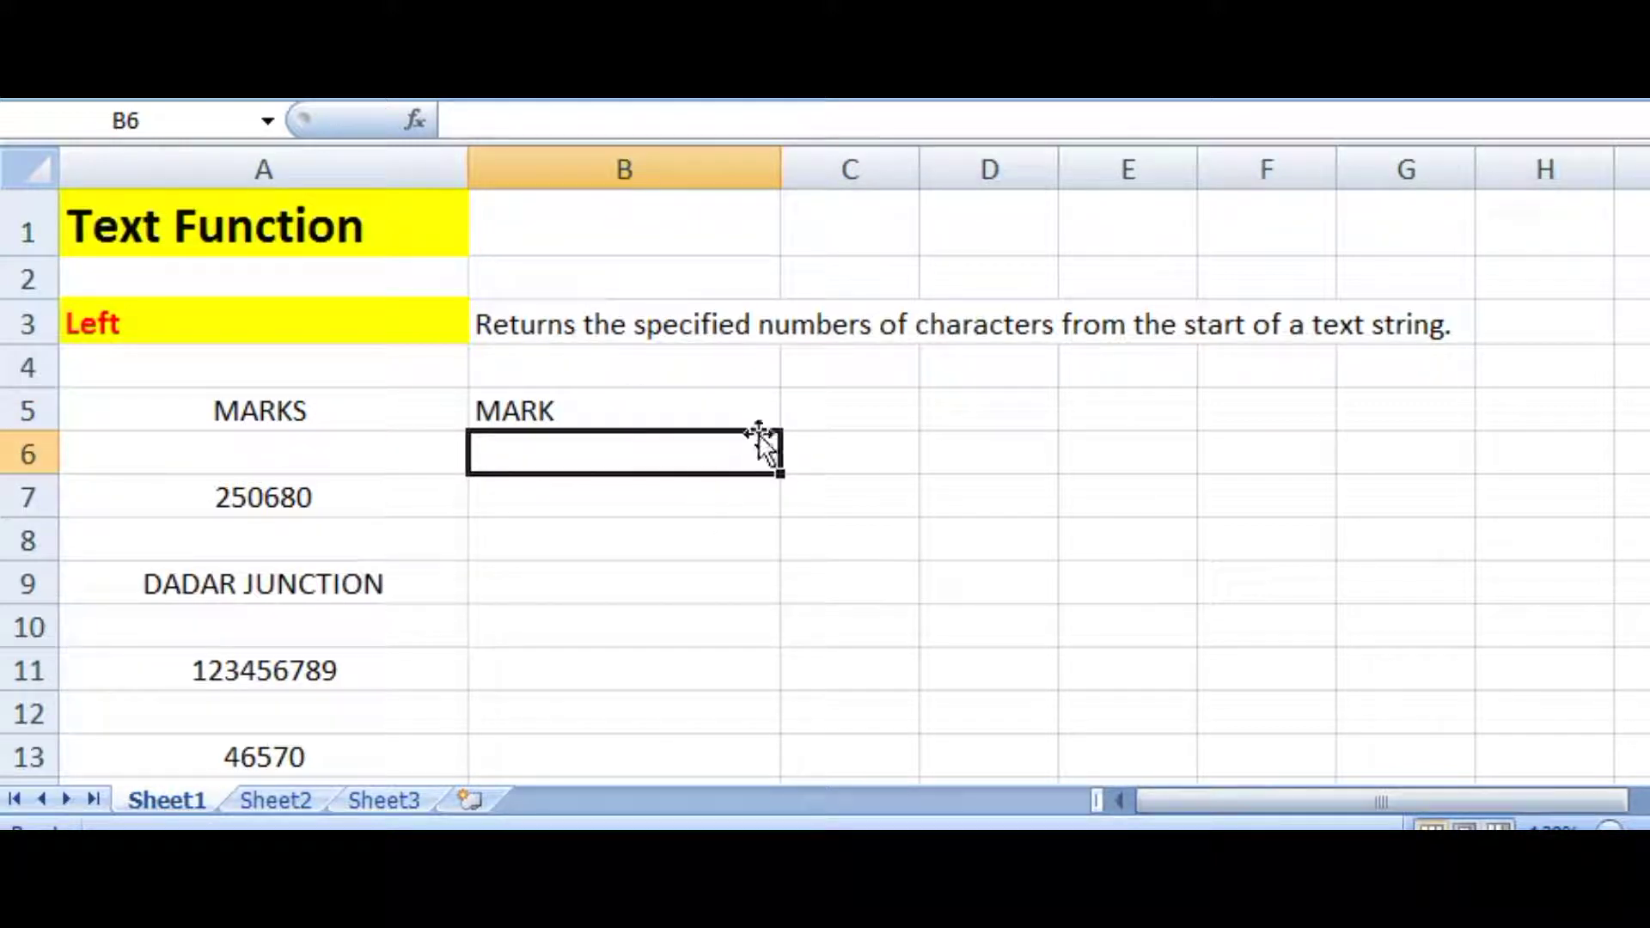
pyautogui.click(389, 421)
pyautogui.click(601, 427)
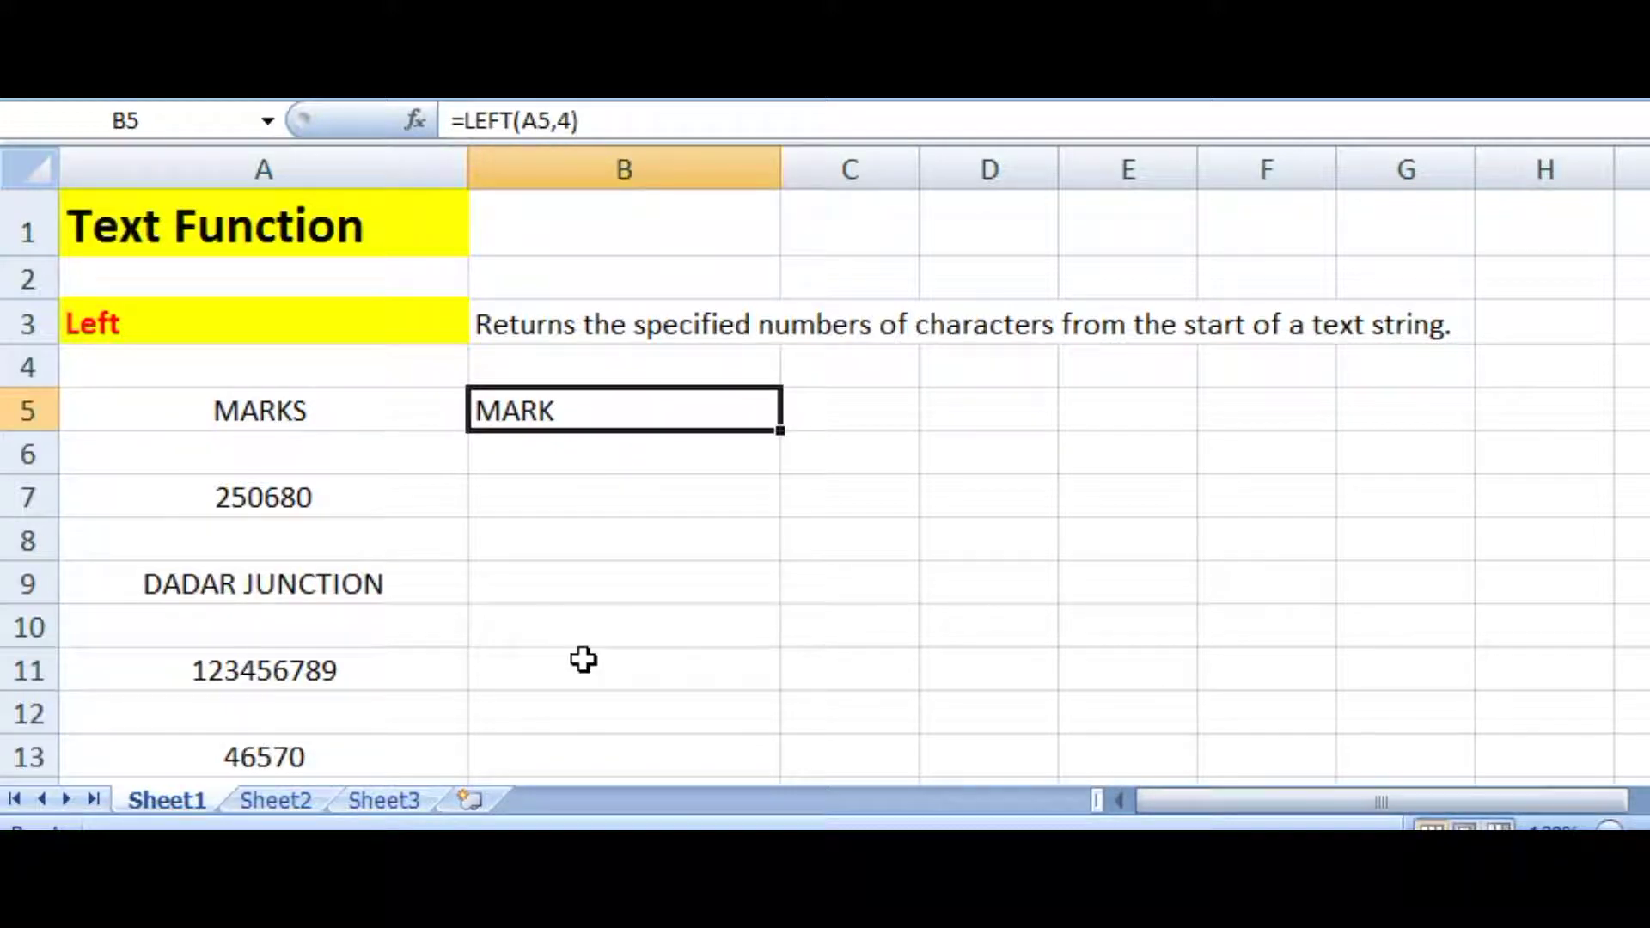
# - Enter =LEFT(A7,4) in cell B7 to extract the first four characters of the number in A7
pyautogui.click(379, 501)
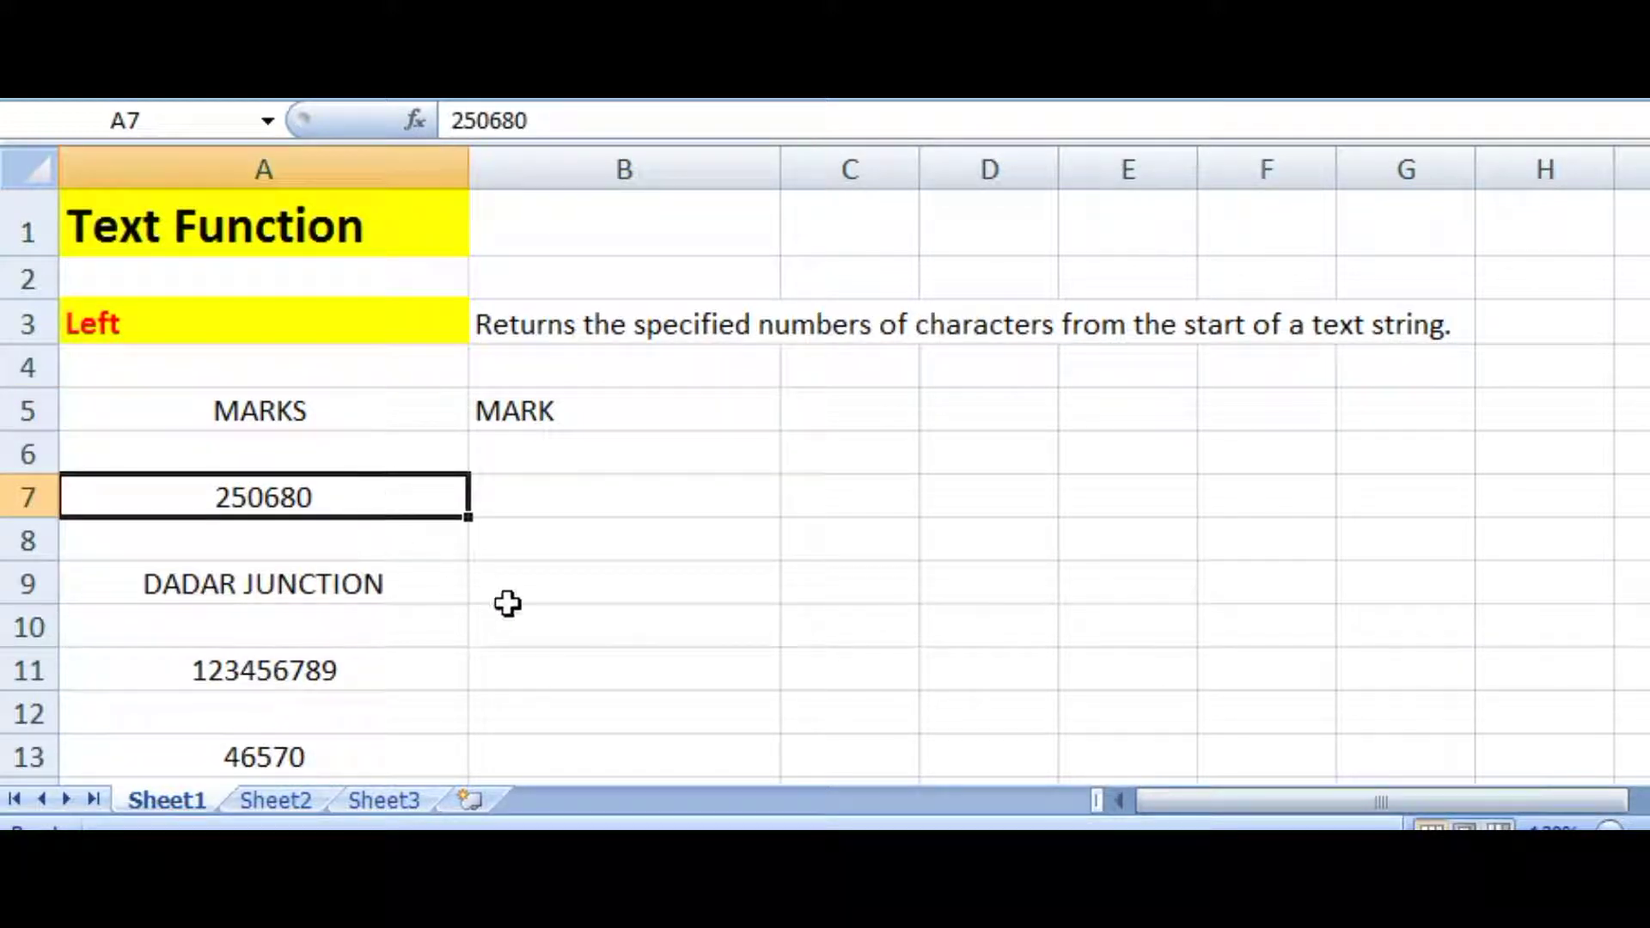
pyautogui.click(572, 498)
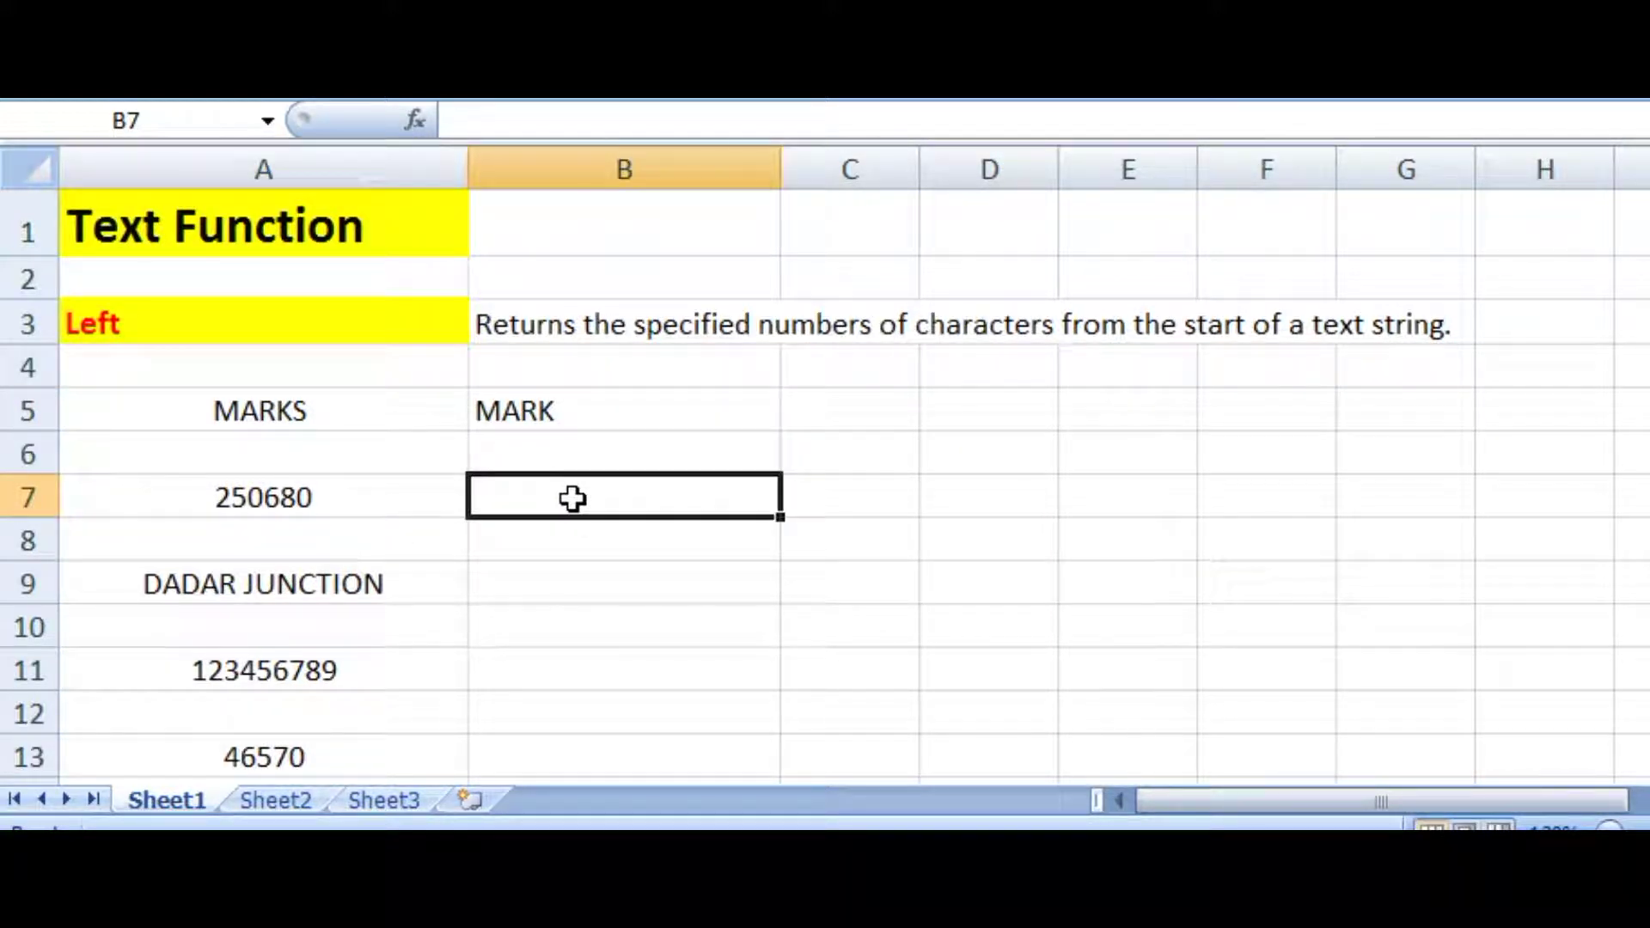
pyautogui.write('=')
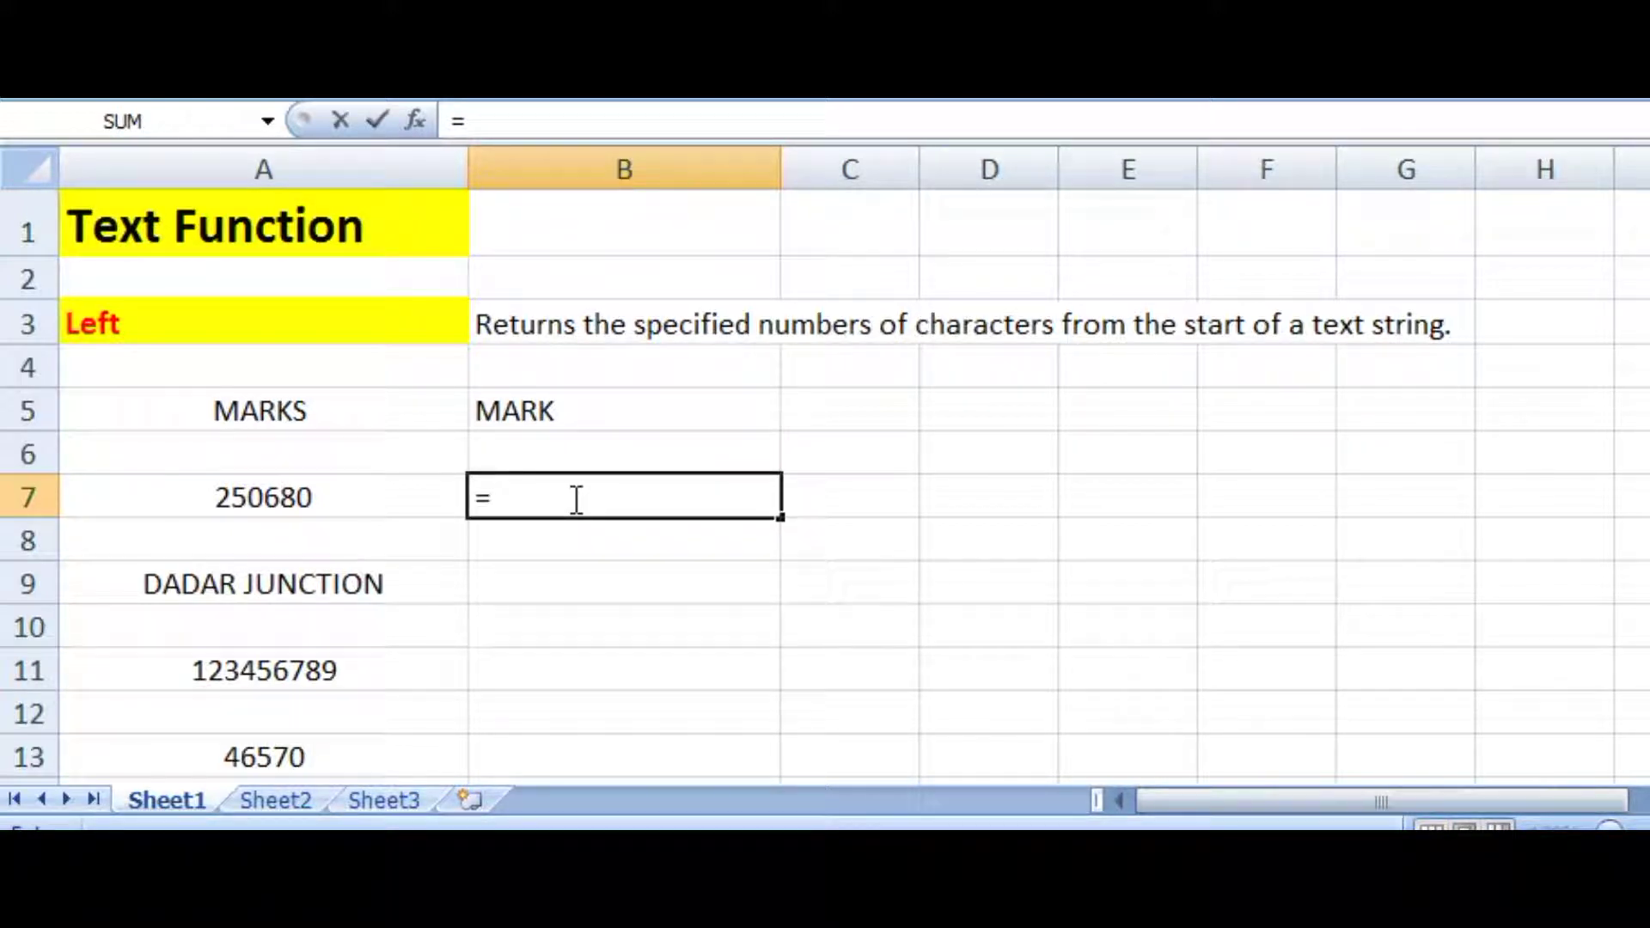
pyautogui.write('LEFT')
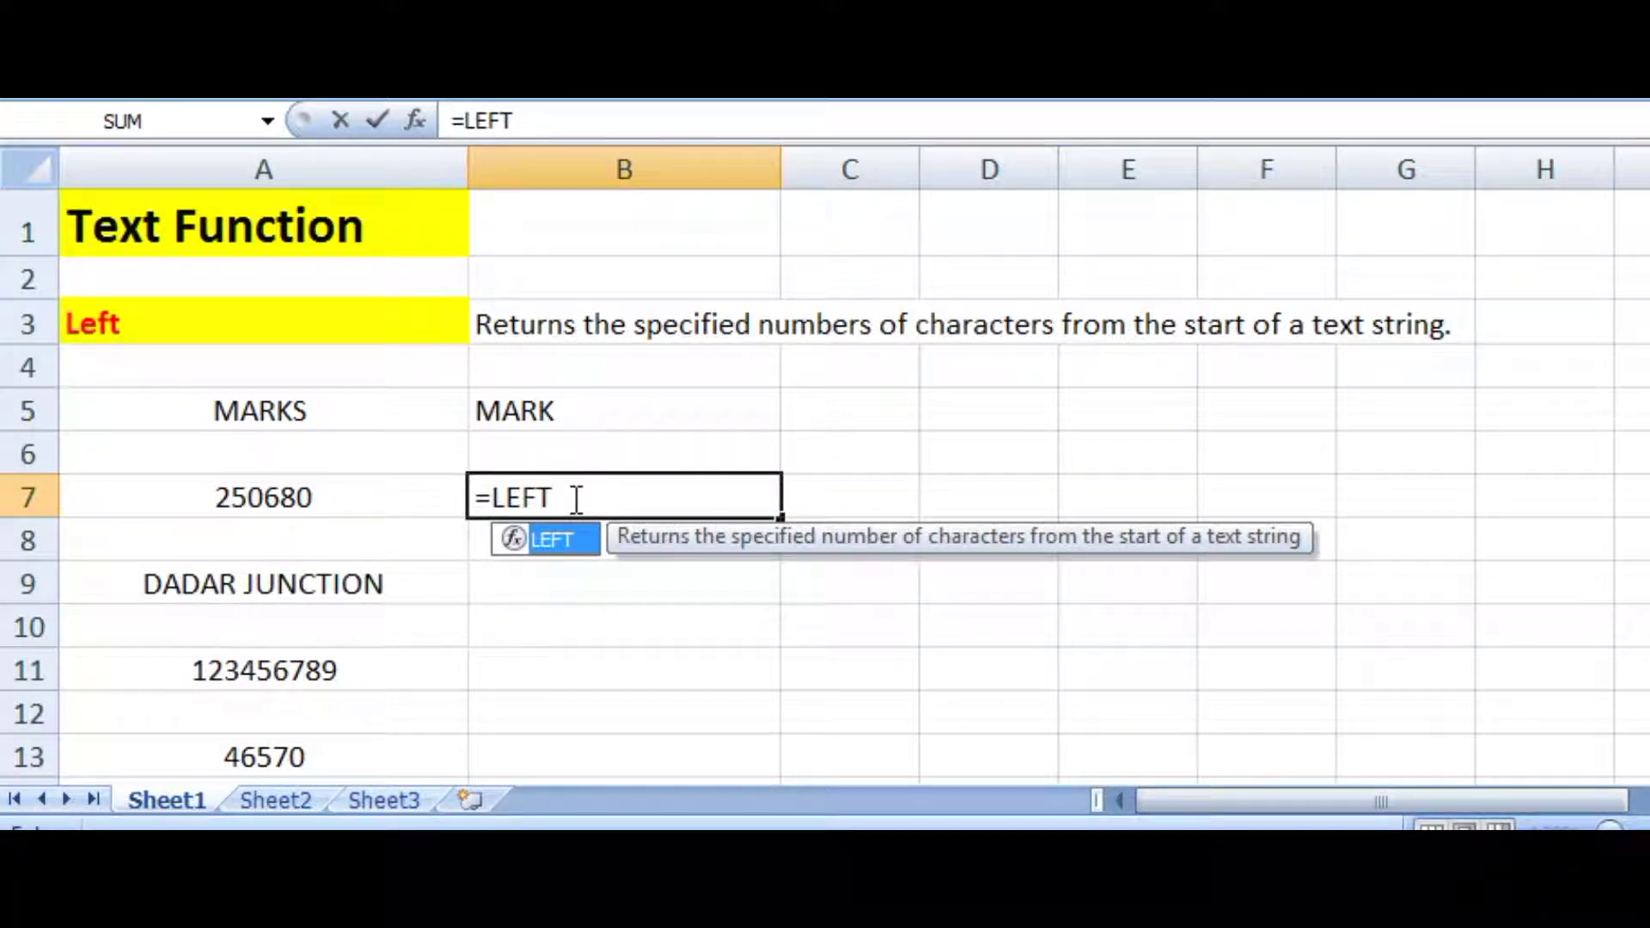
pyautogui.write('(')
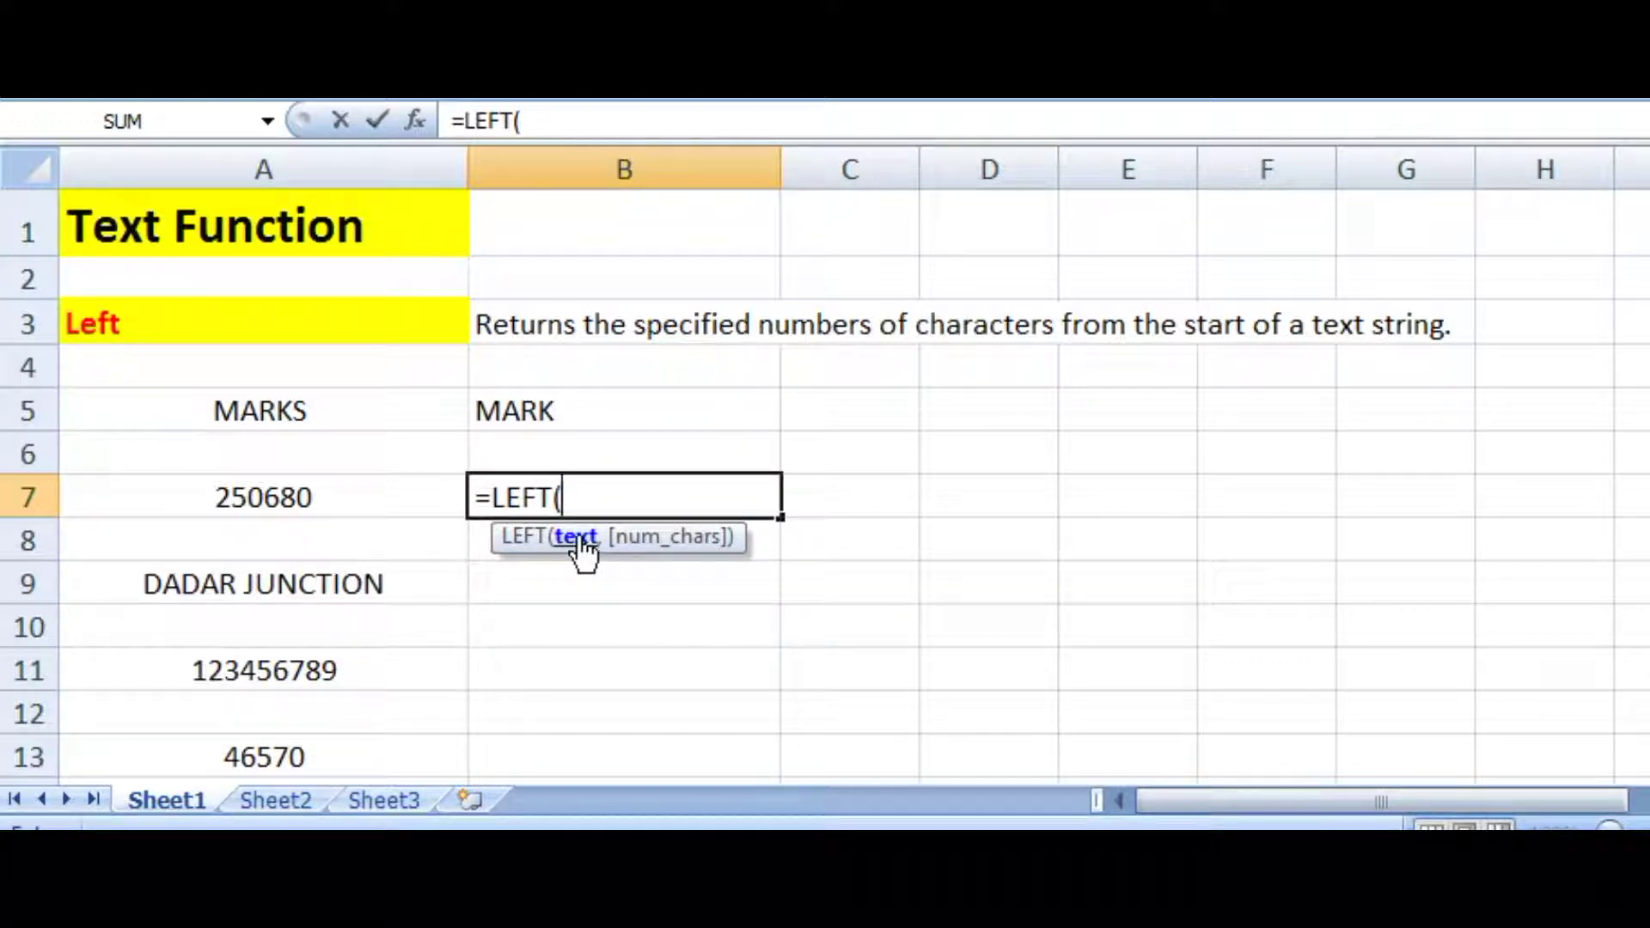
pyautogui.click(285, 501)
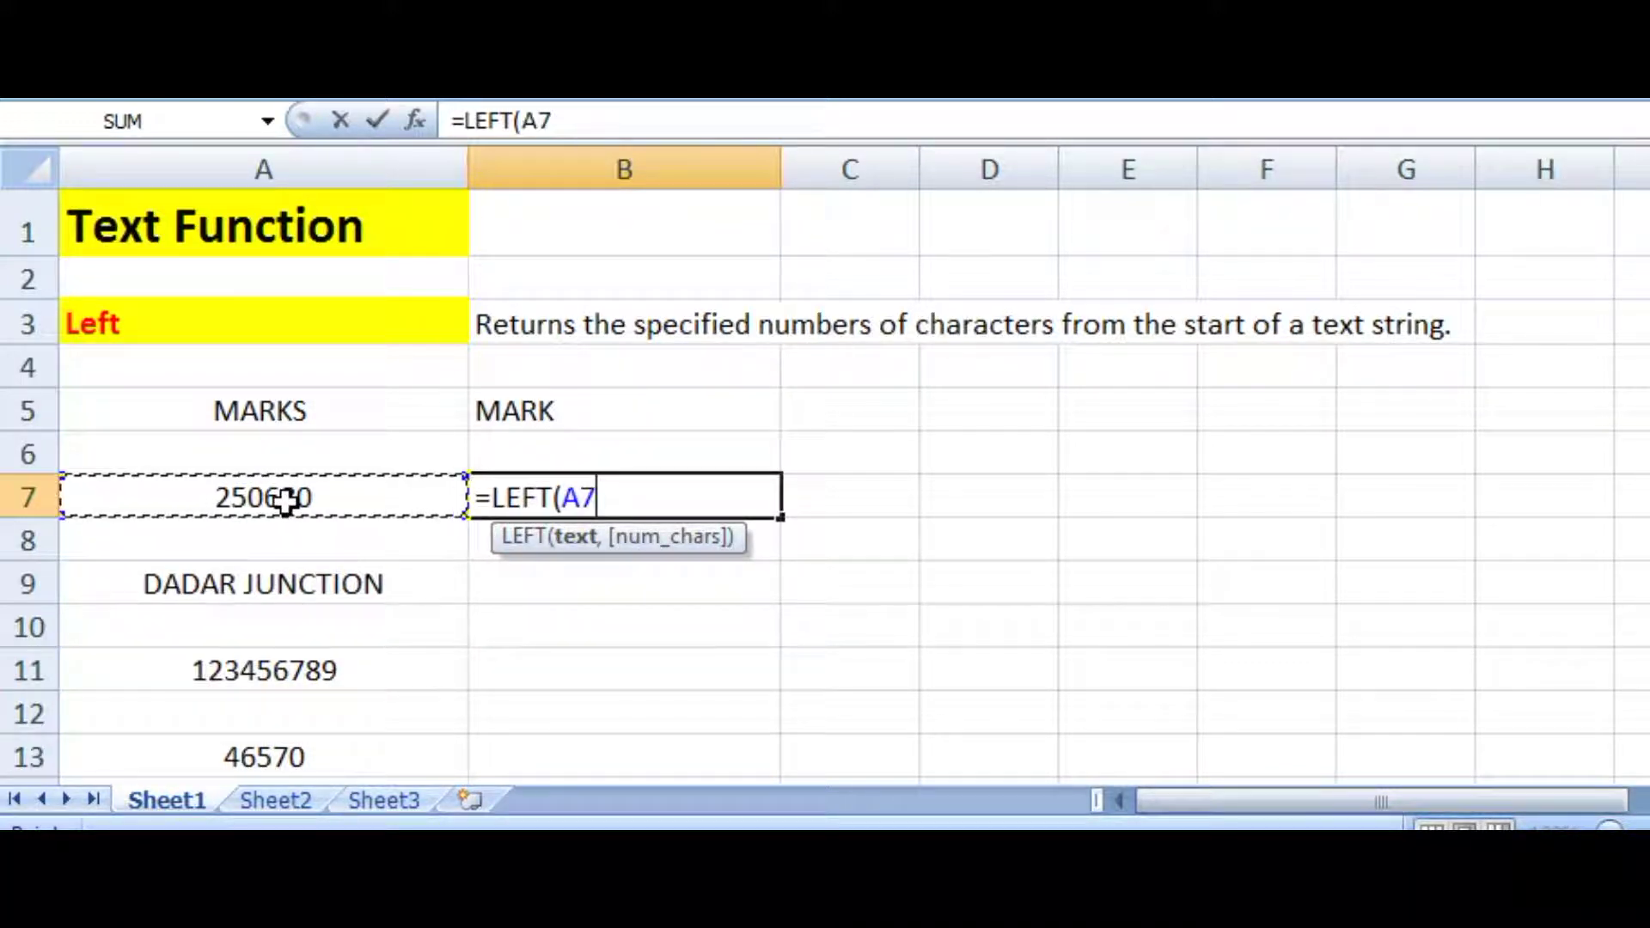
pyautogui.write(',')
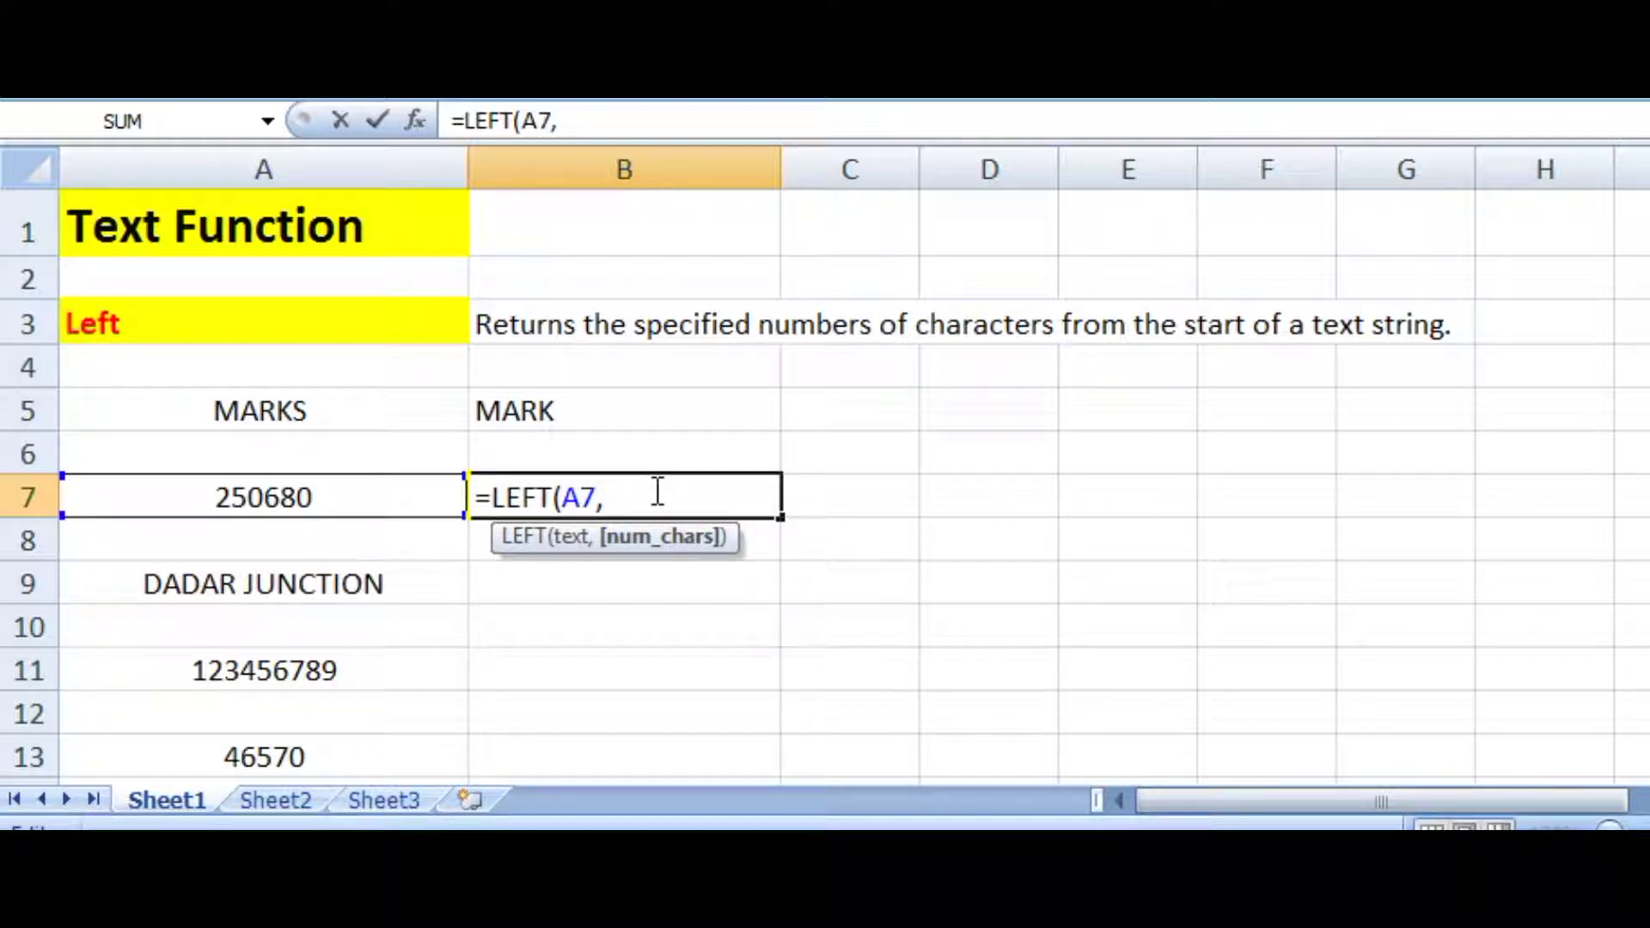
pyautogui.write('4)')
pyautogui.press('Return')
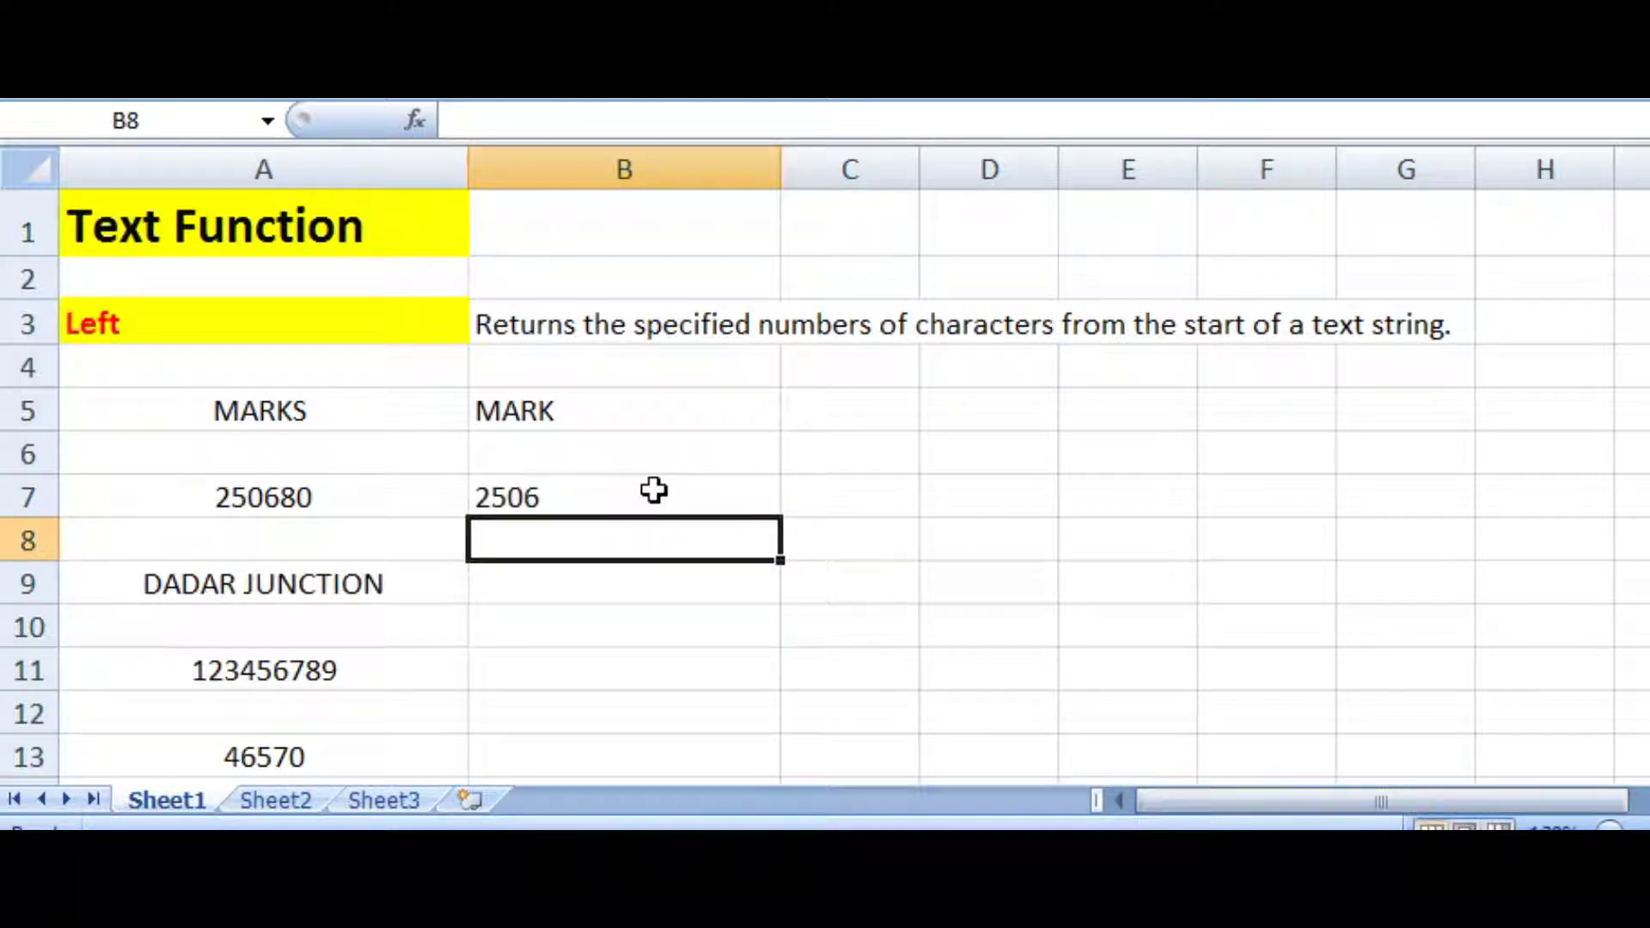
pyautogui.click(390, 501)
pyautogui.click(550, 497)
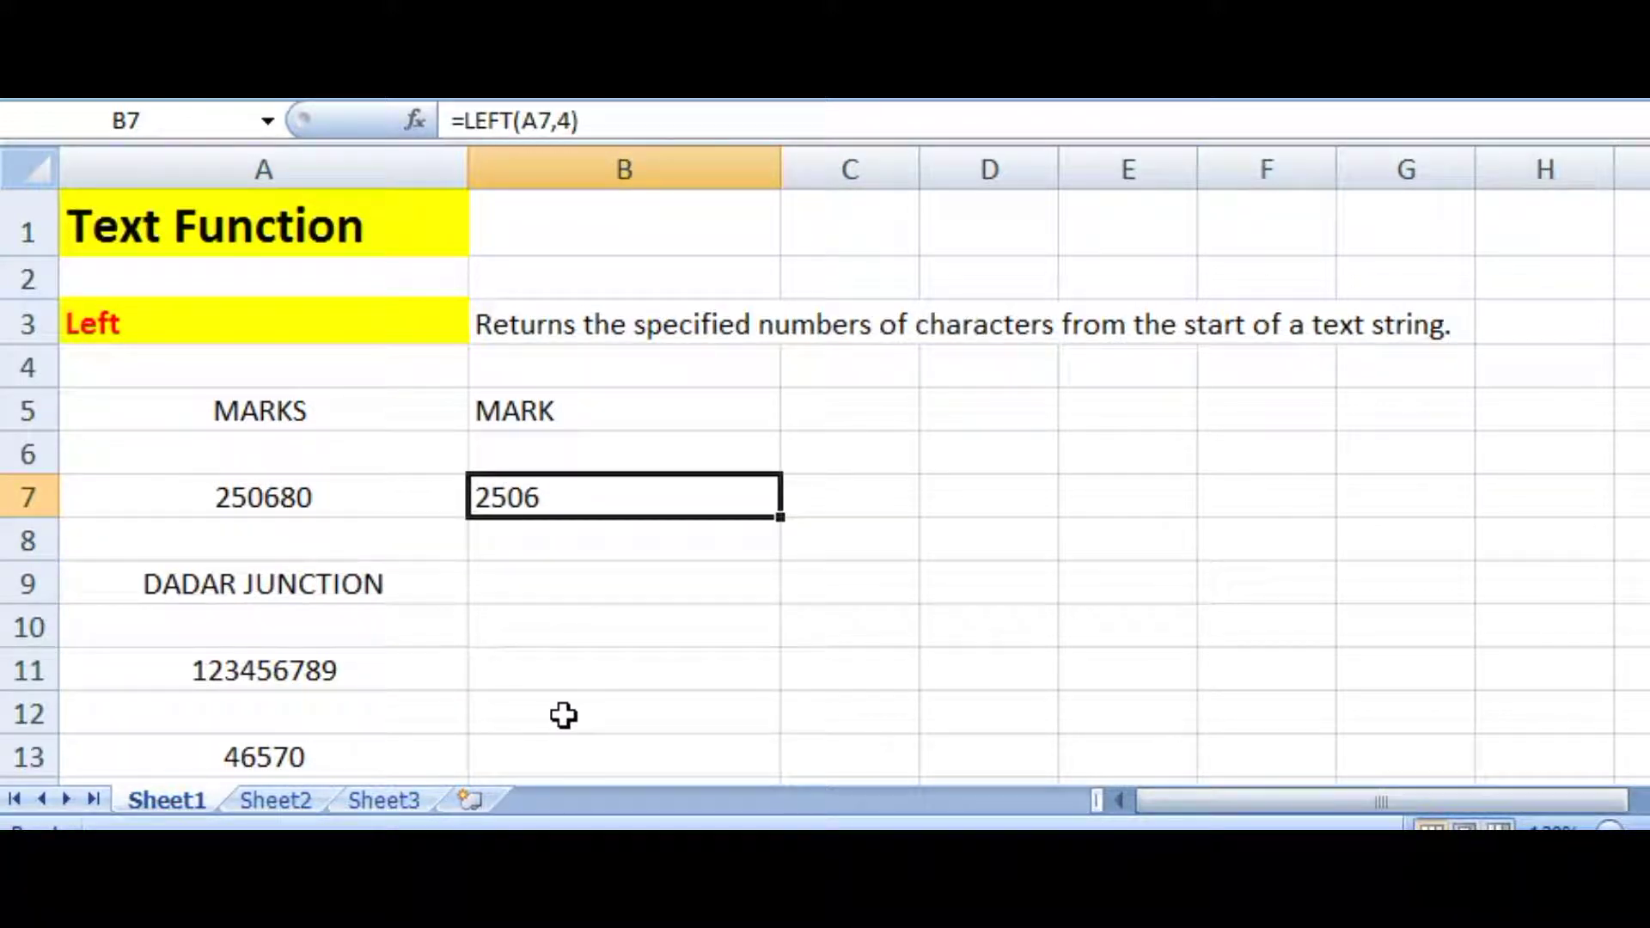
# - Enter =LEFT(A9,7) in cell B9 to extract the first seven characters of DADAR JUNCTION
pyautogui.click(384, 585)
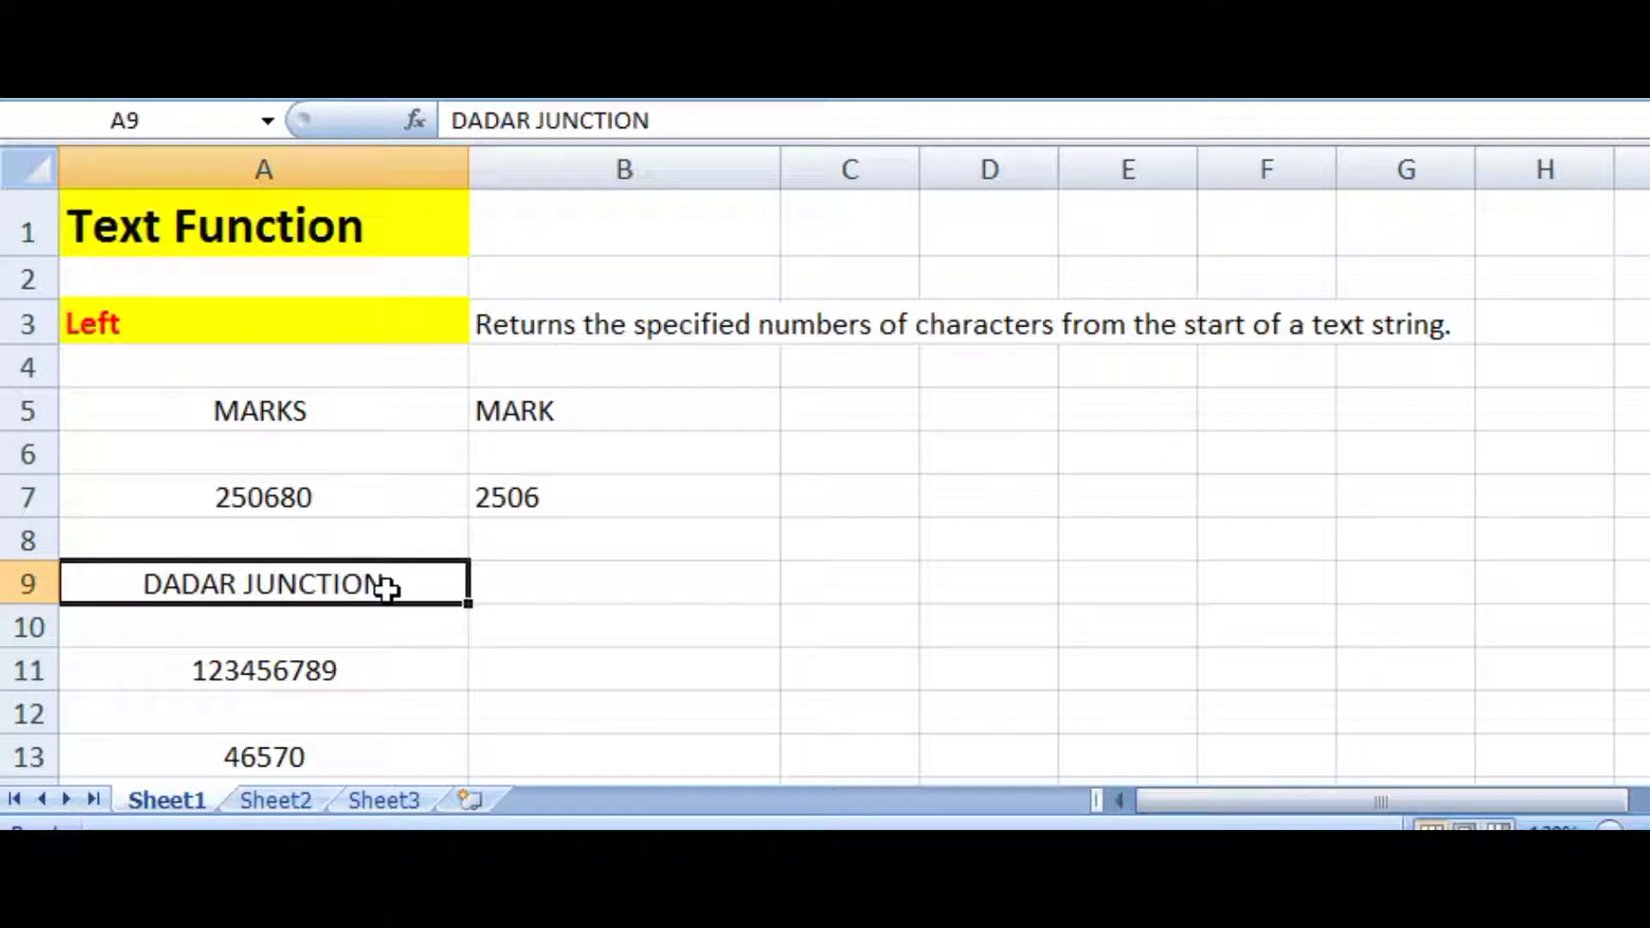
pyautogui.click(607, 582)
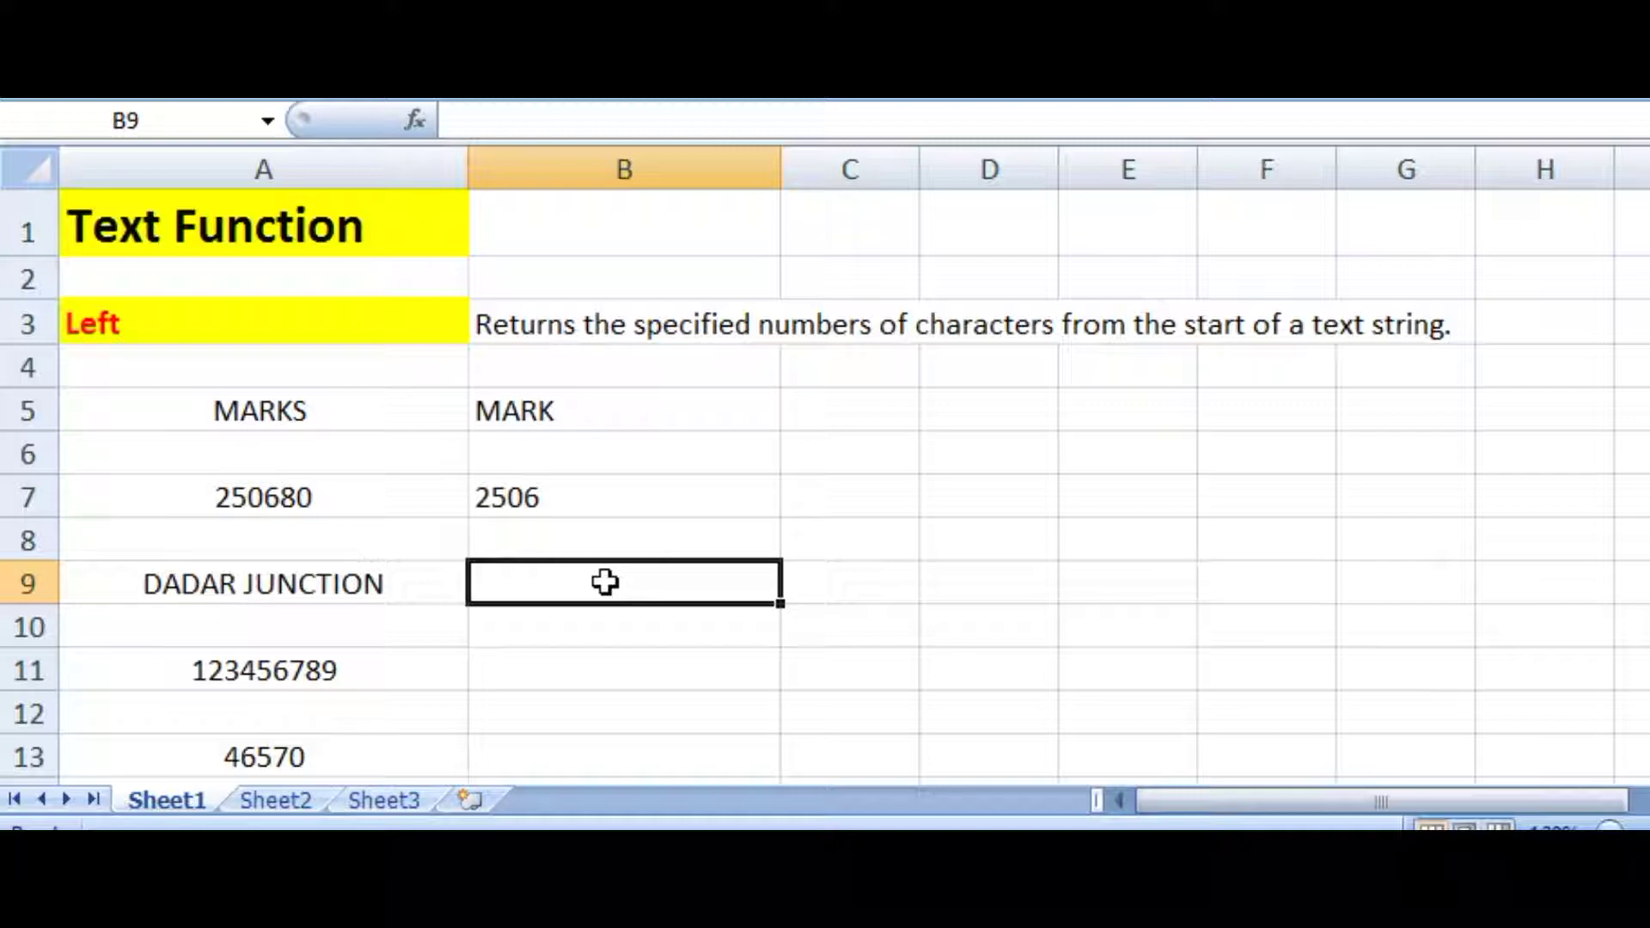
pyautogui.write('=')
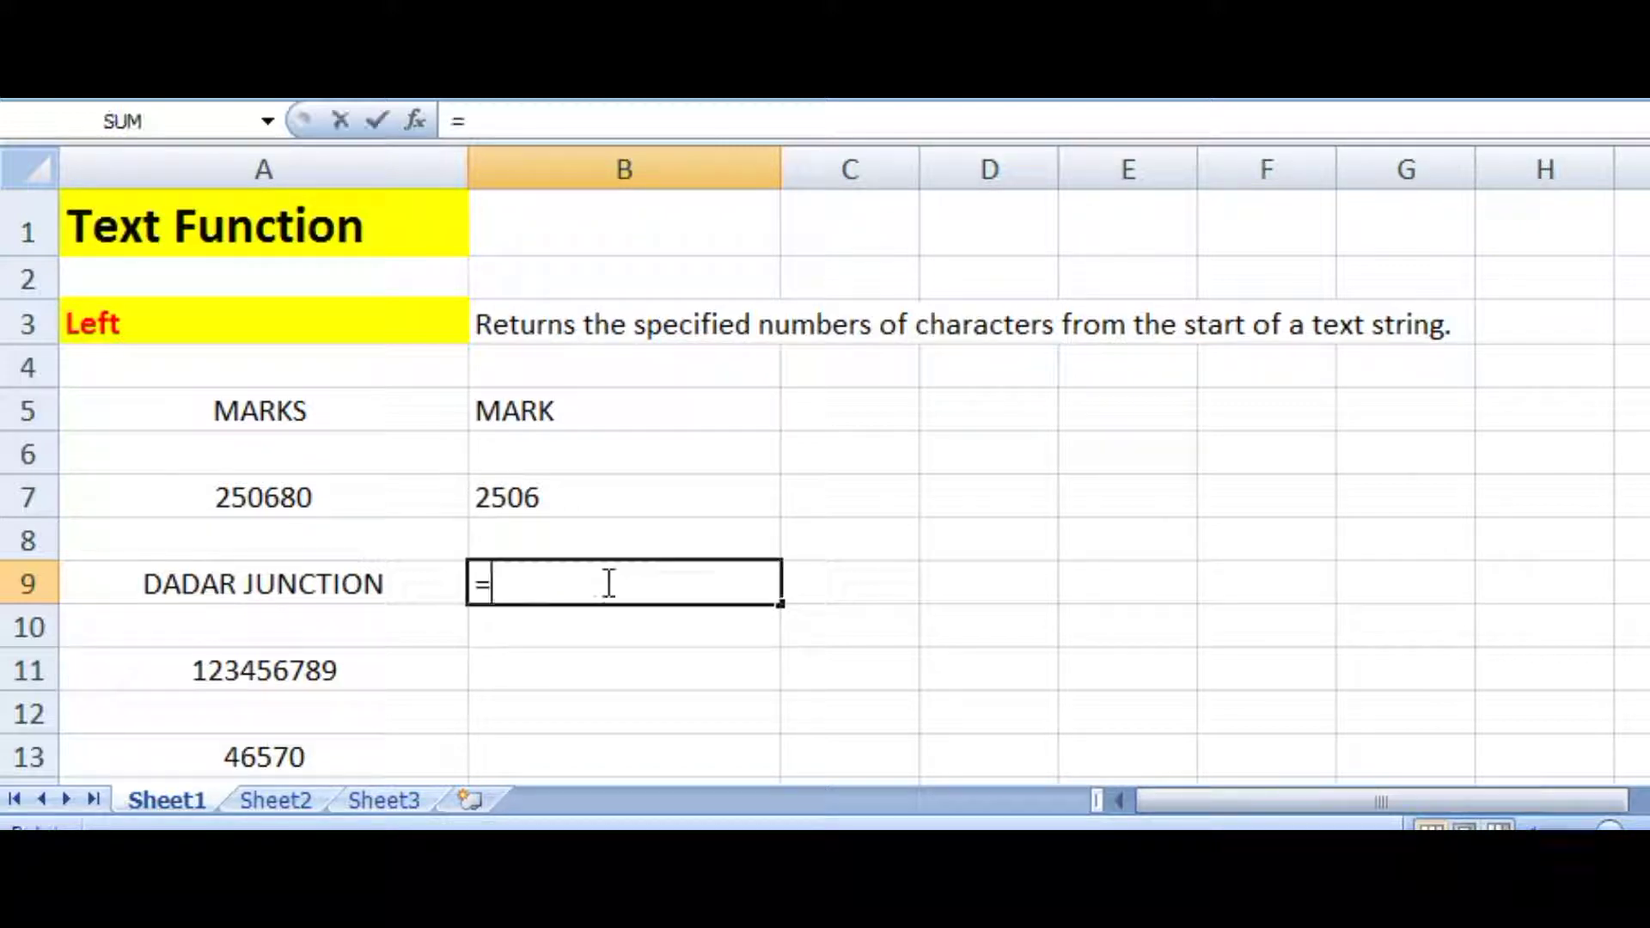
pyautogui.write('L')
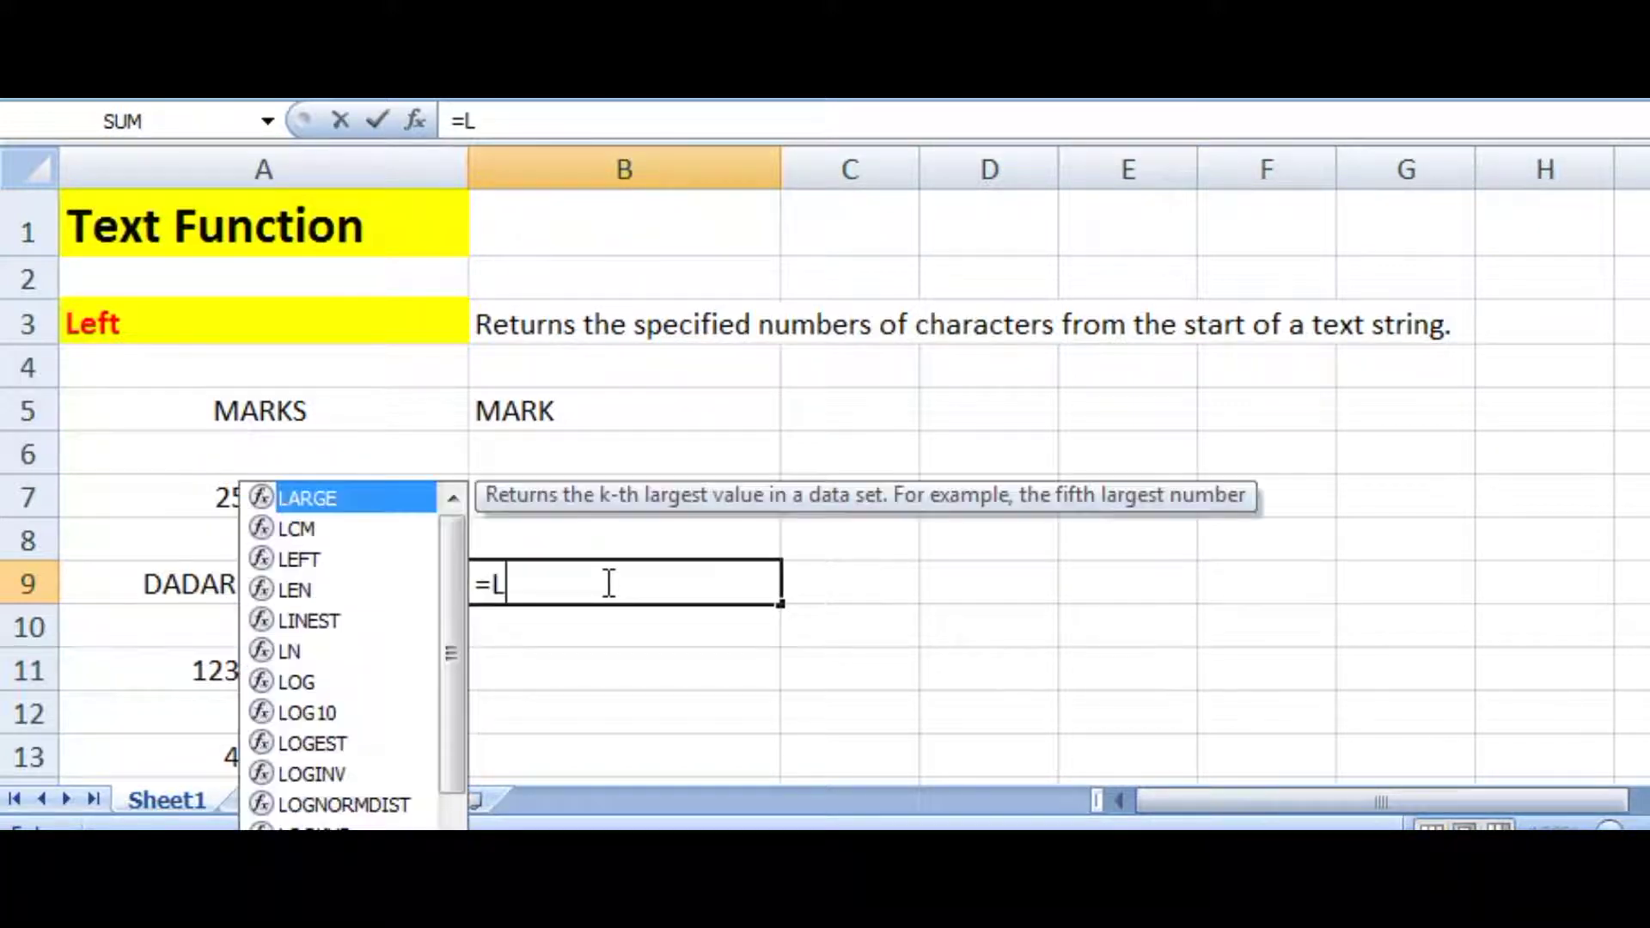
pyautogui.write('EFT')
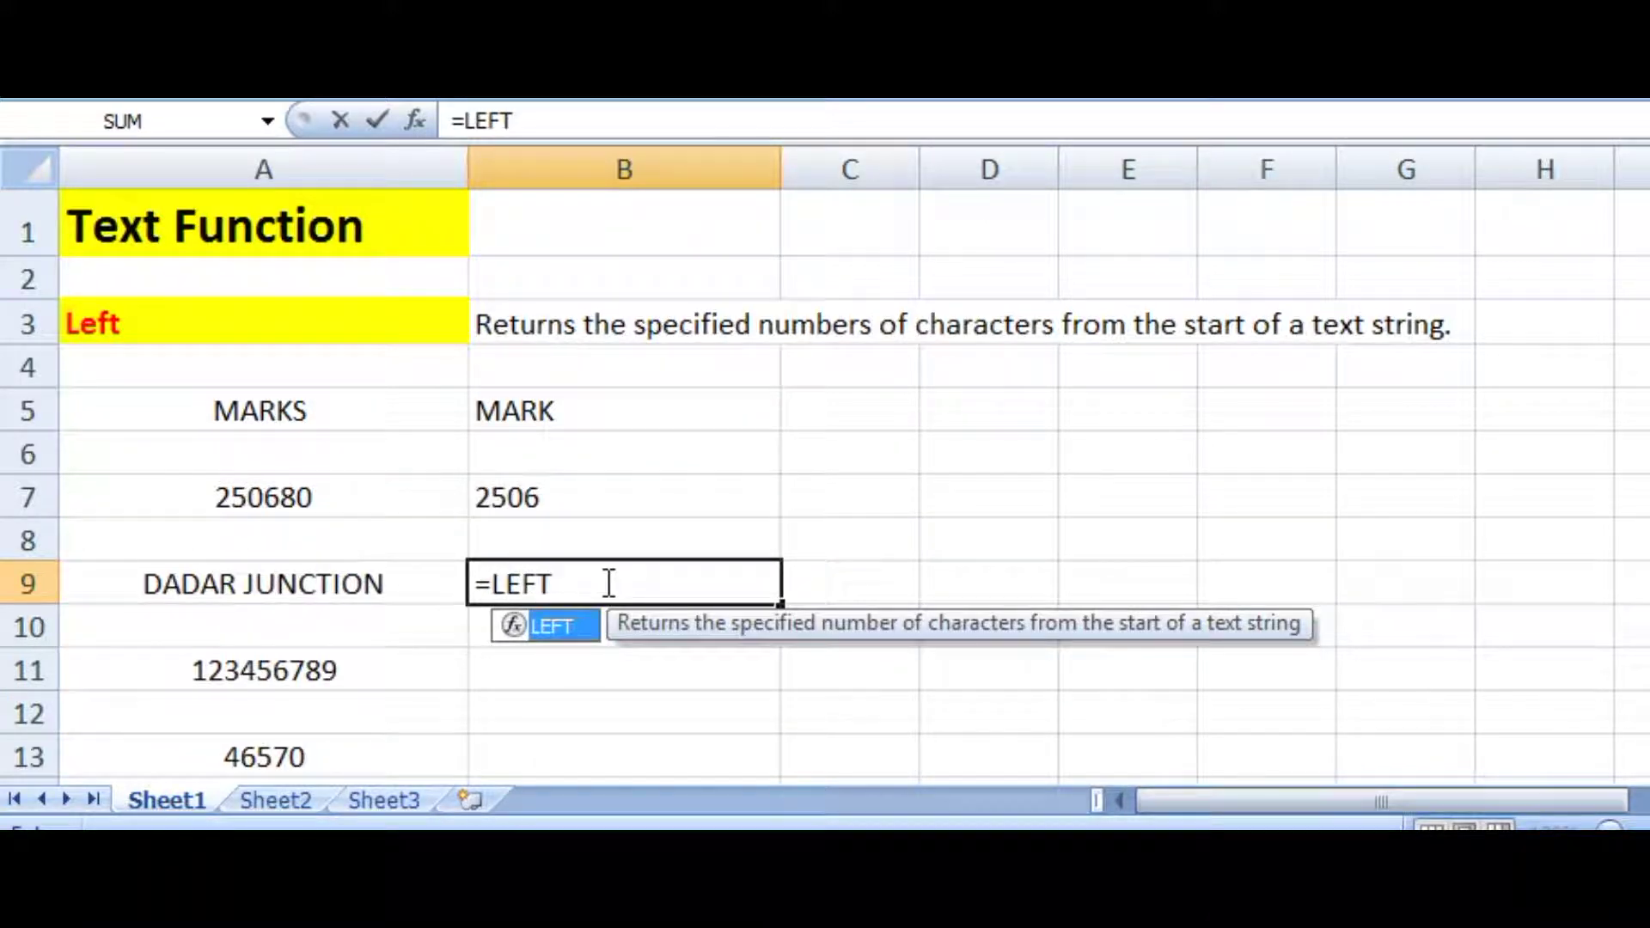
pyautogui.write('(')
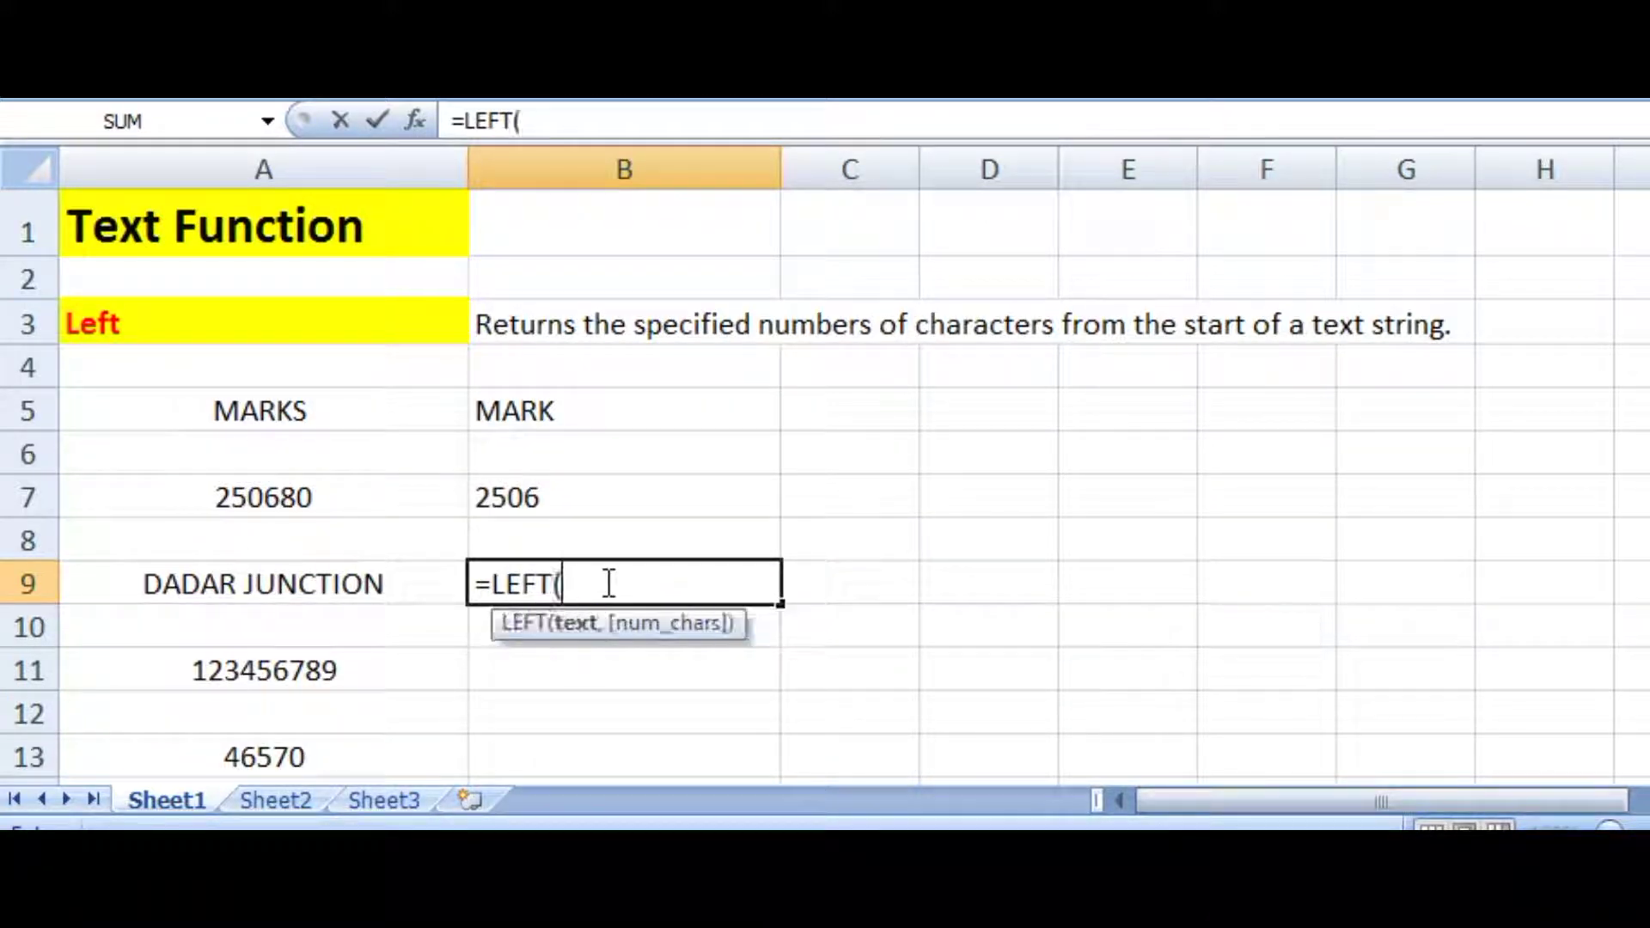
pyautogui.click(209, 581)
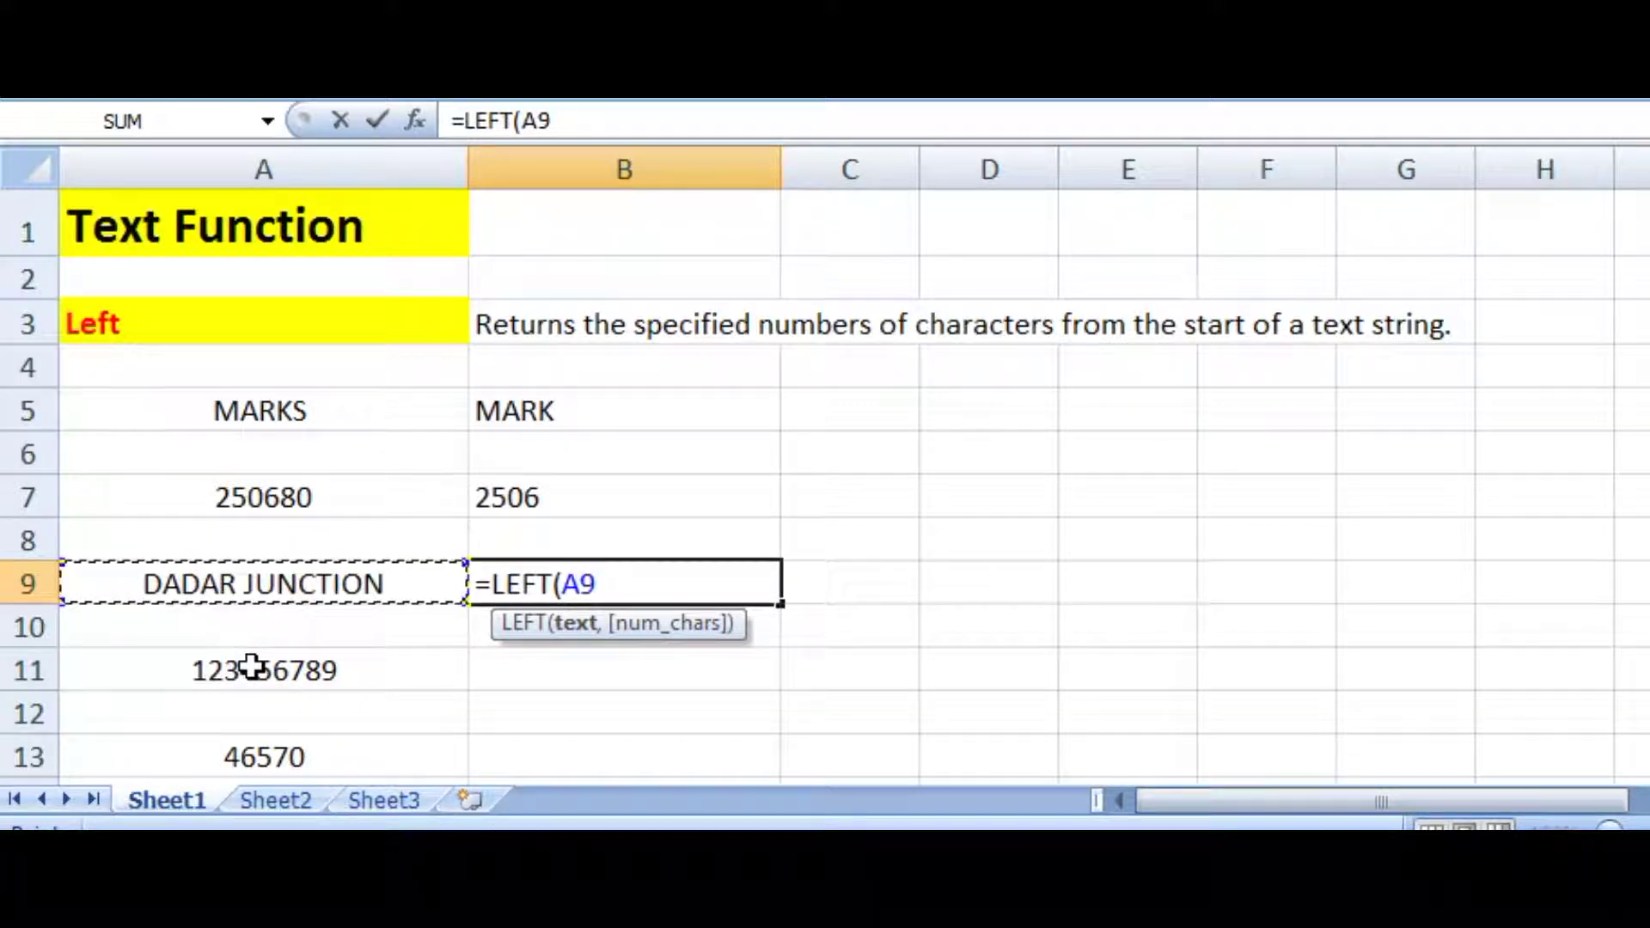
pyautogui.write(',')
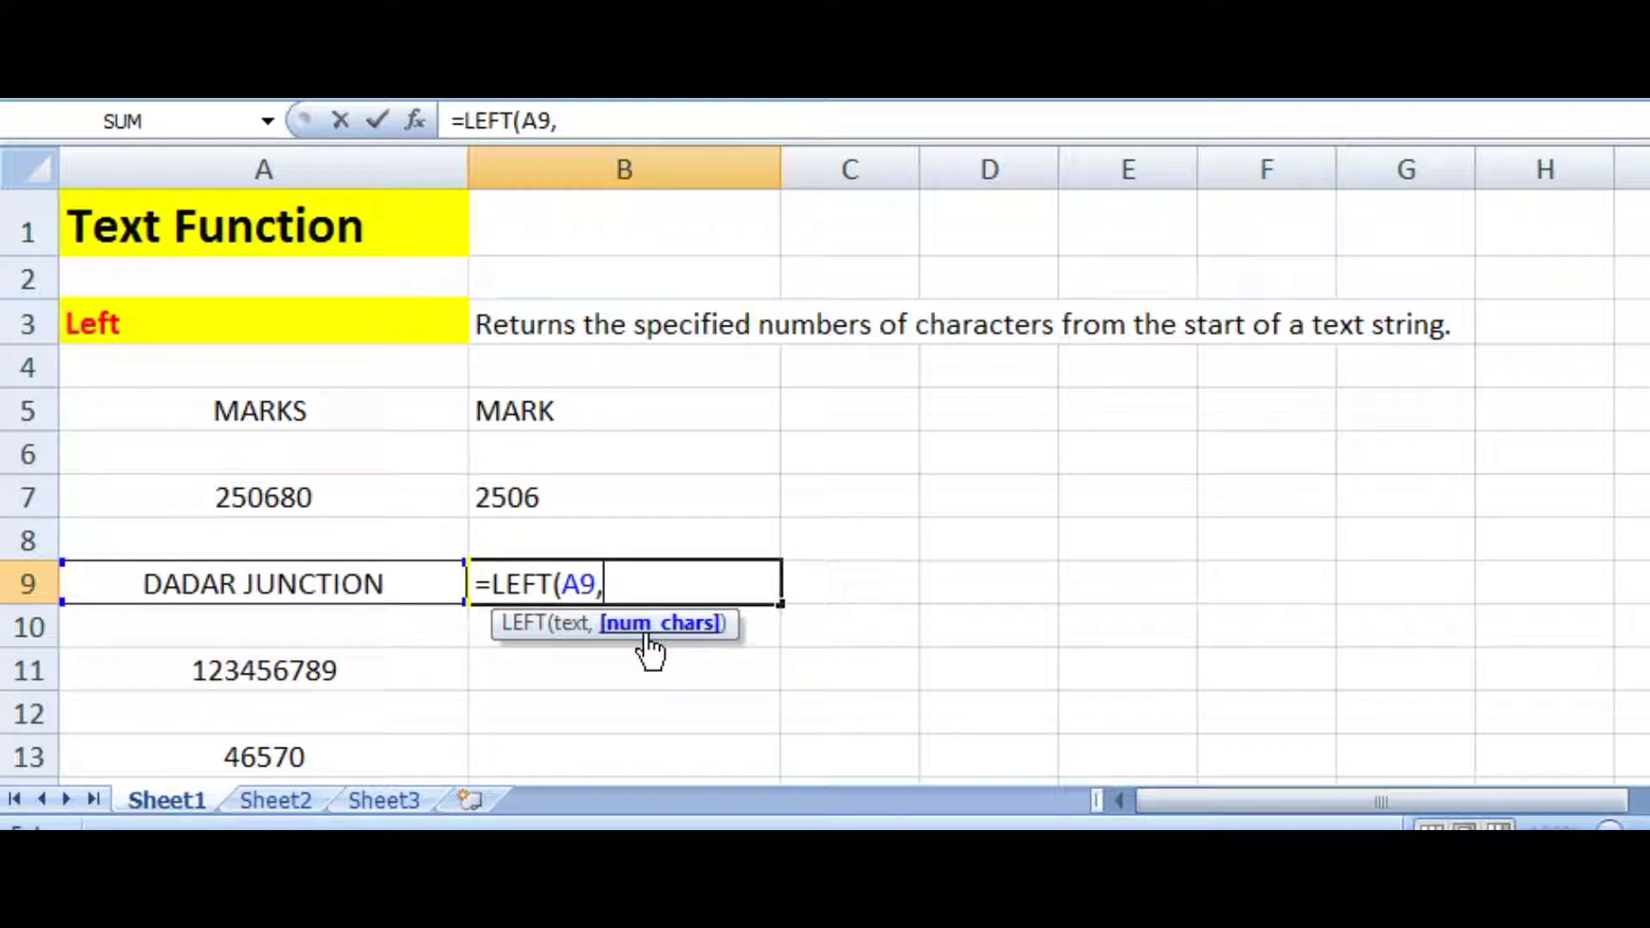
pyautogui.write('7)')
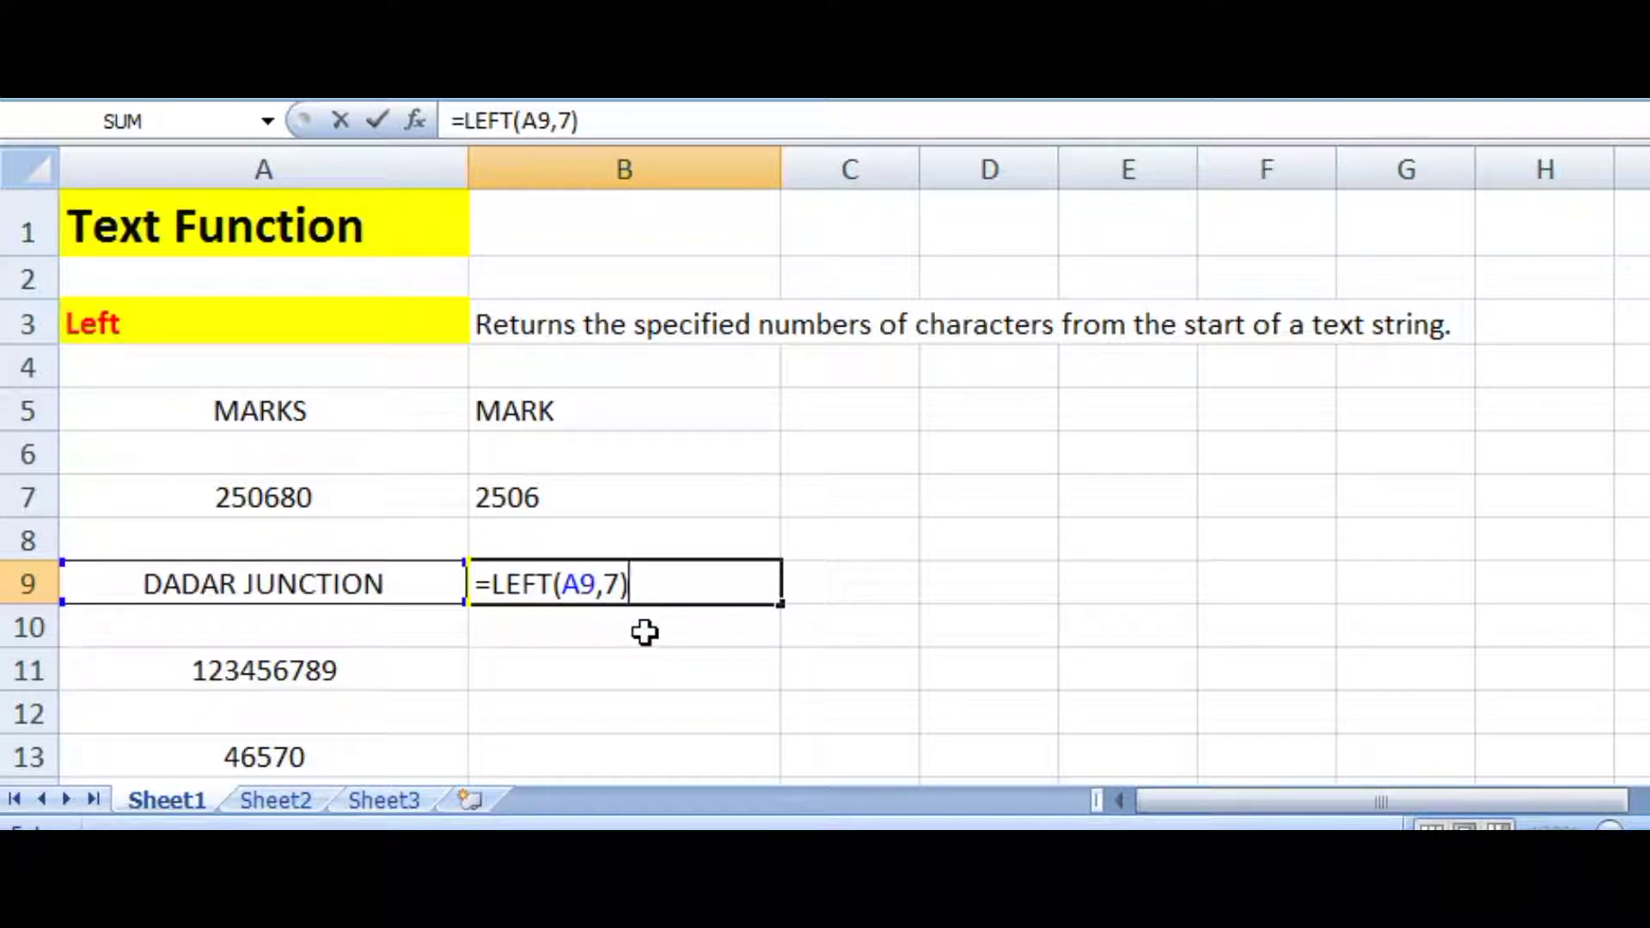
pyautogui.press('Return')
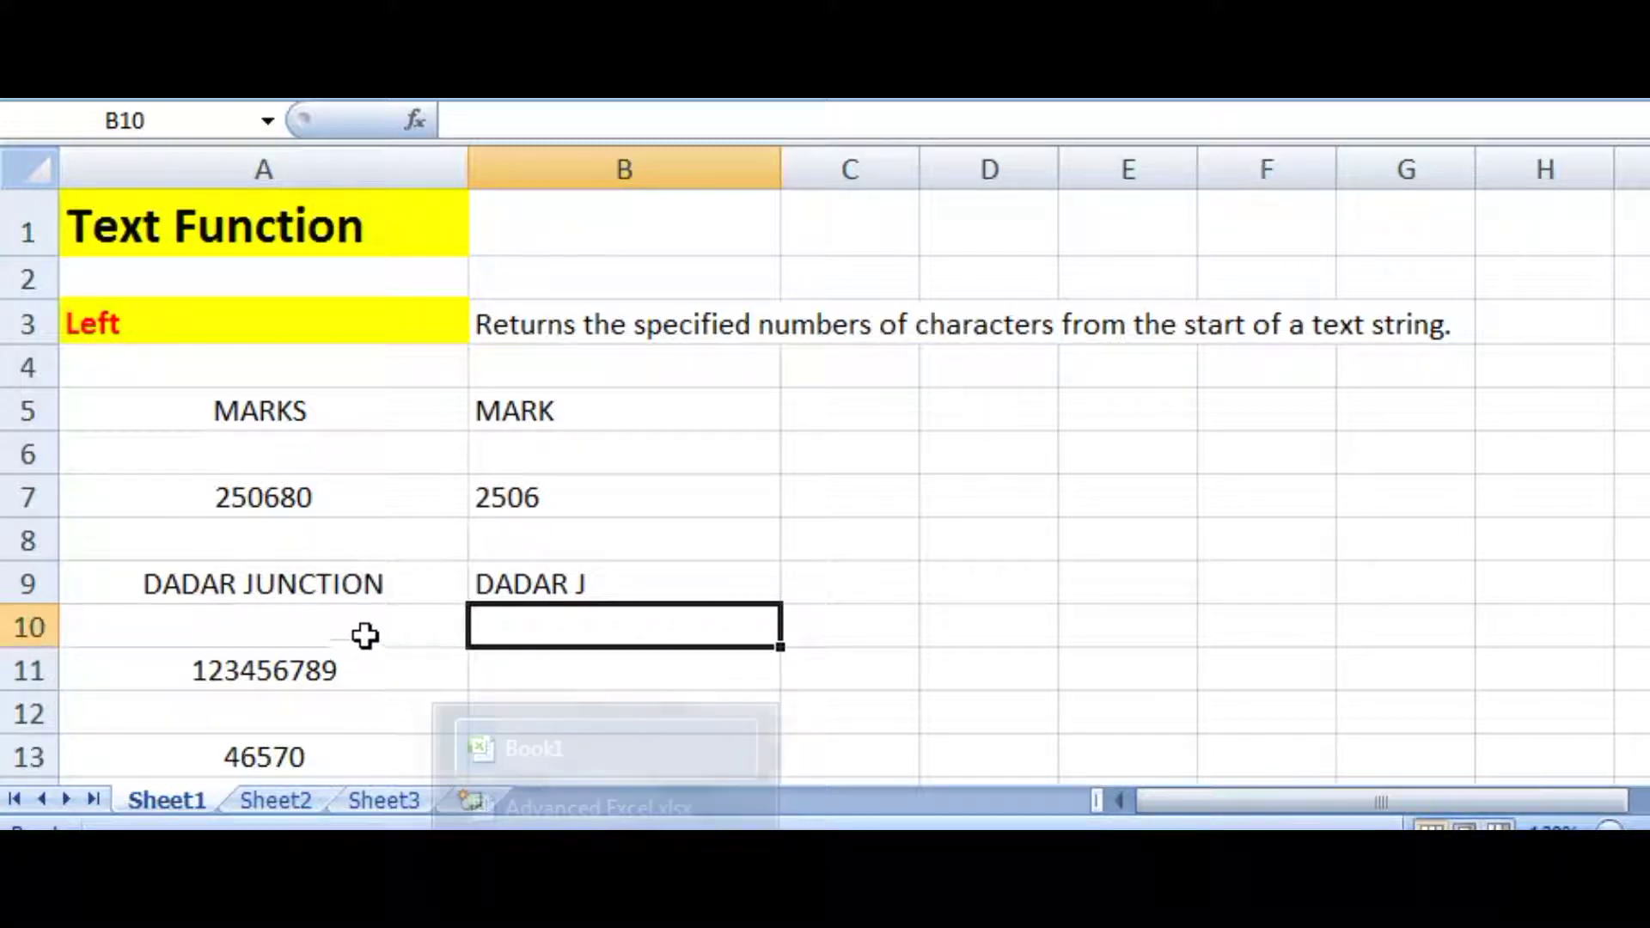
# - Change the number of characters in the B9 LEFT formula to 6
pyautogui.click(361, 582)
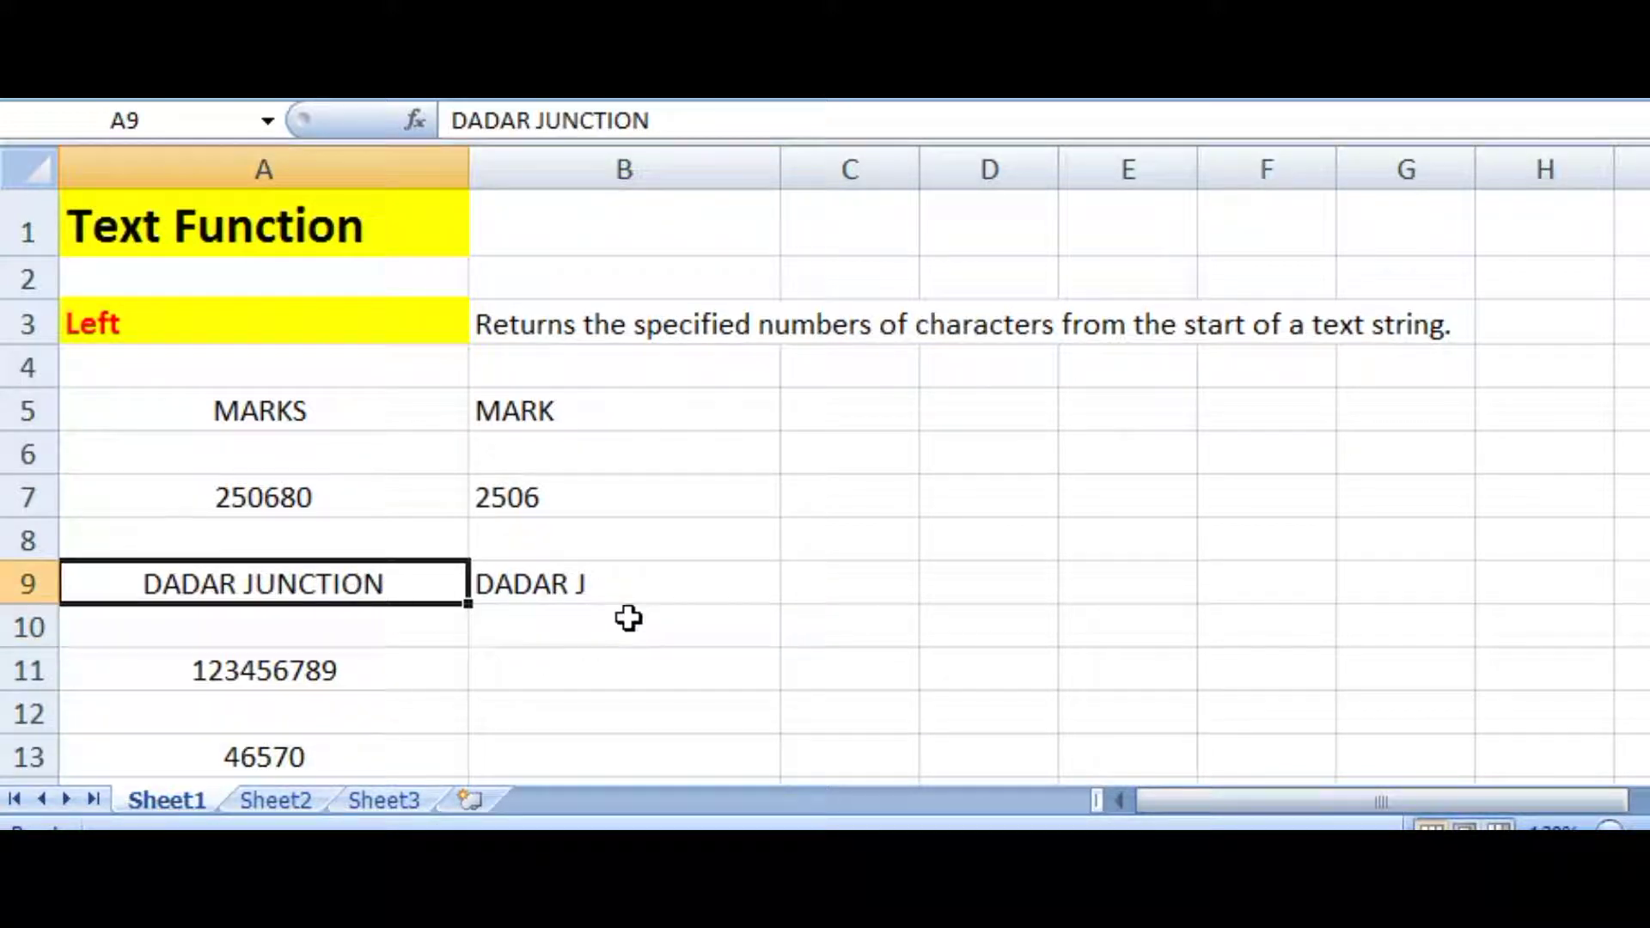
pyautogui.click(633, 584)
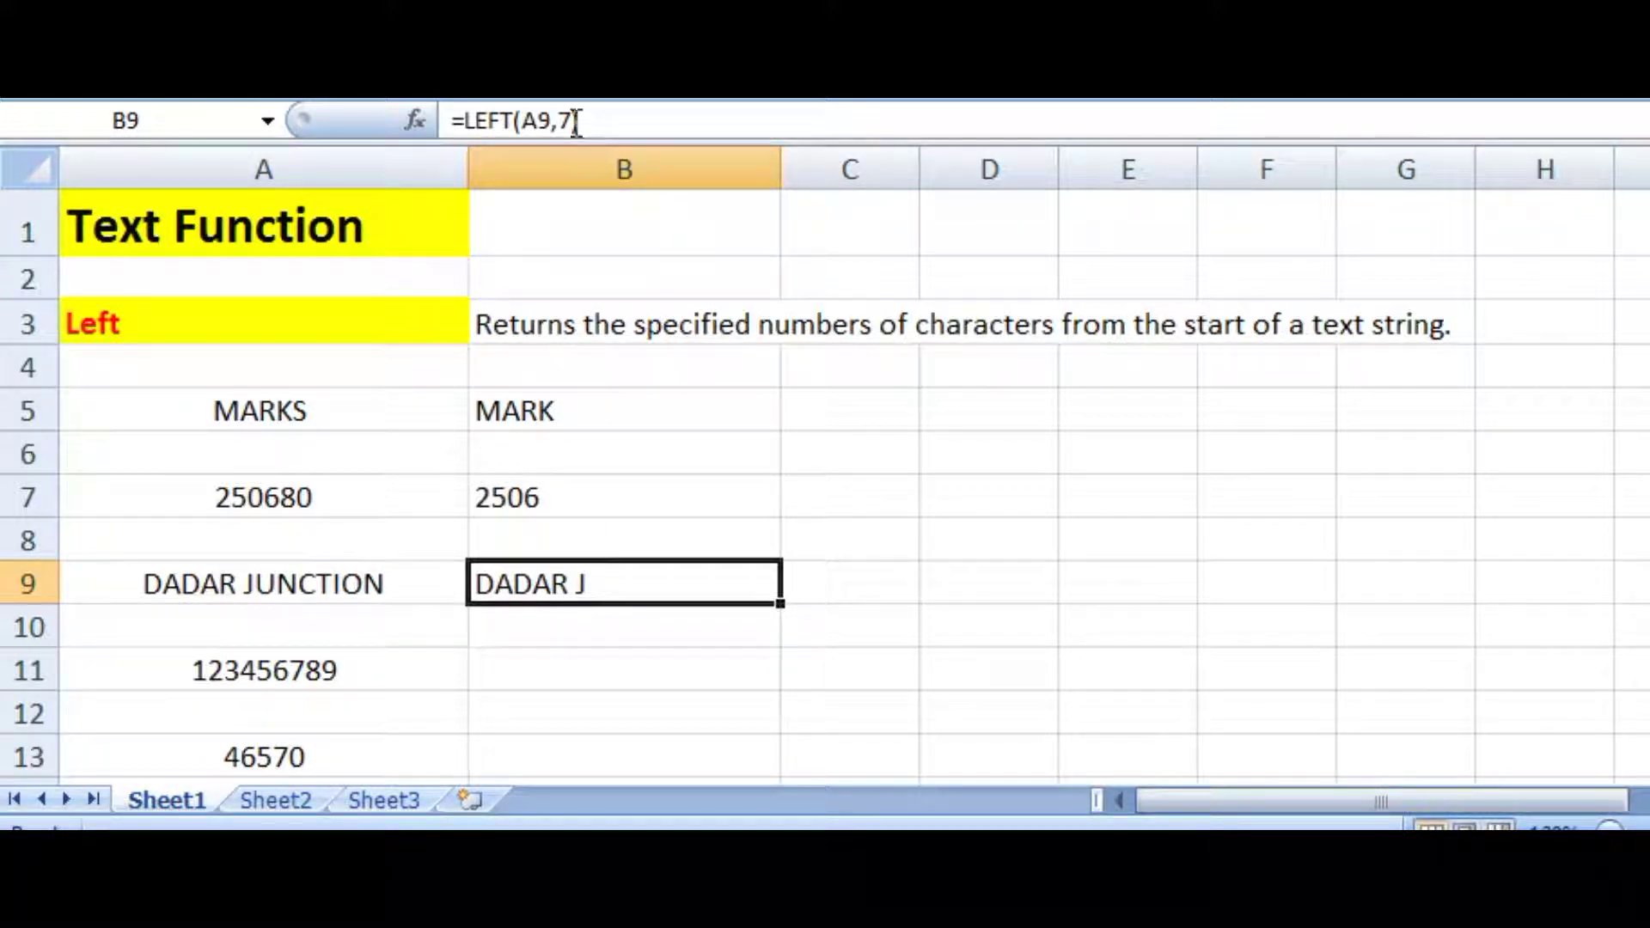
pyautogui.doubleClick(667, 587)
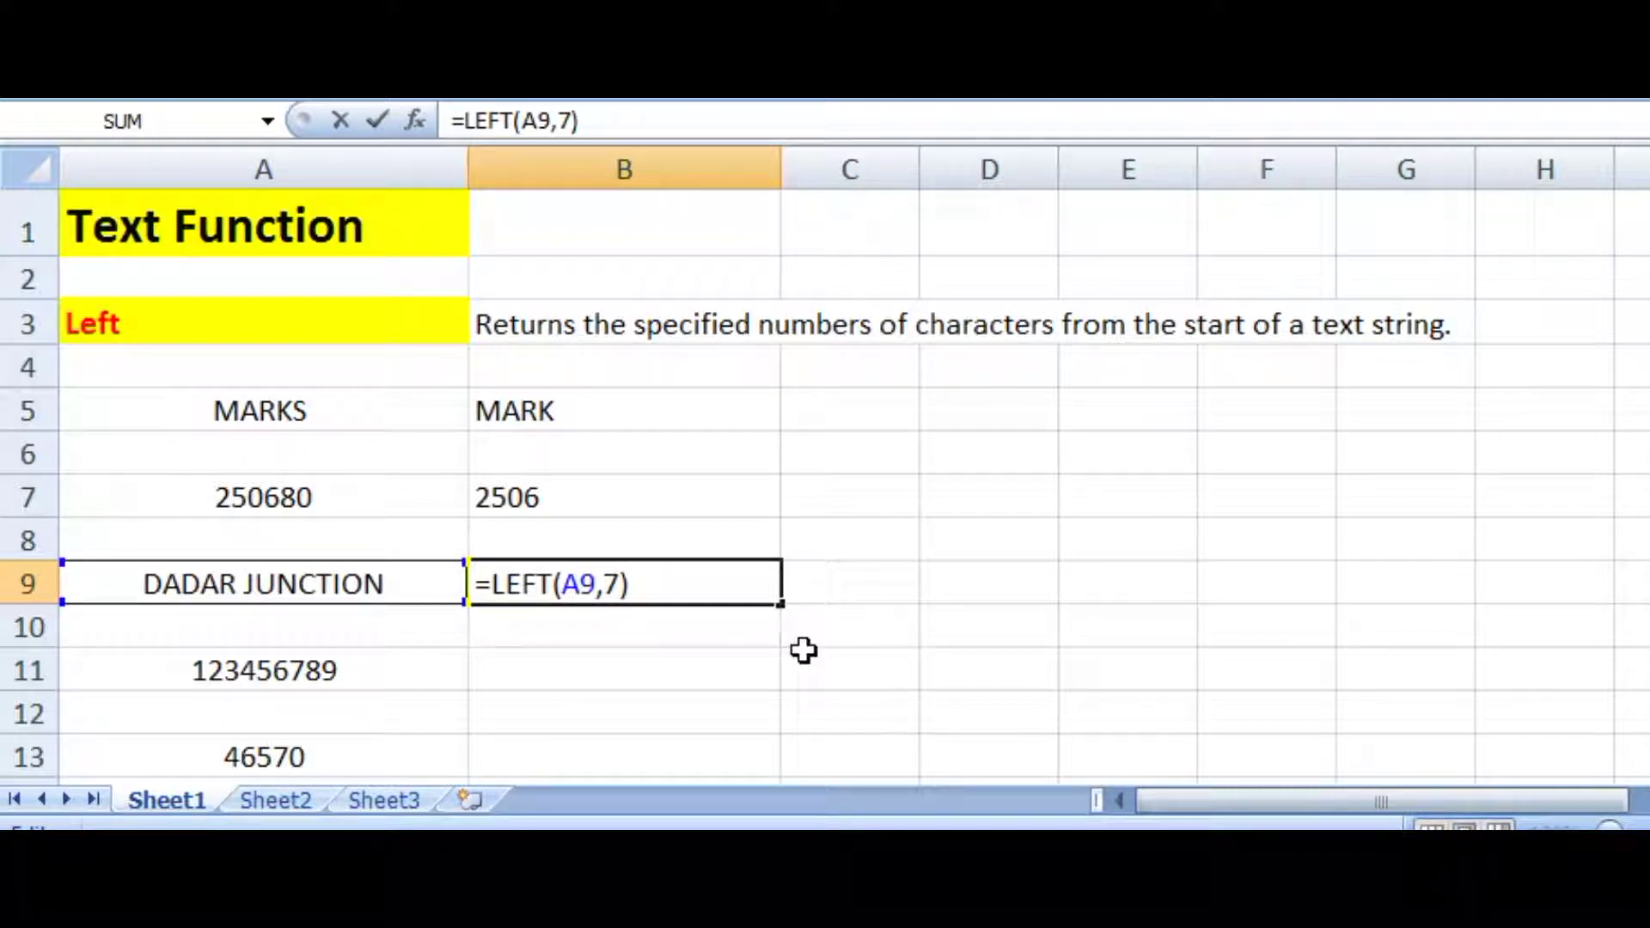
pyautogui.click(626, 586)
pyautogui.press('BackSpace')
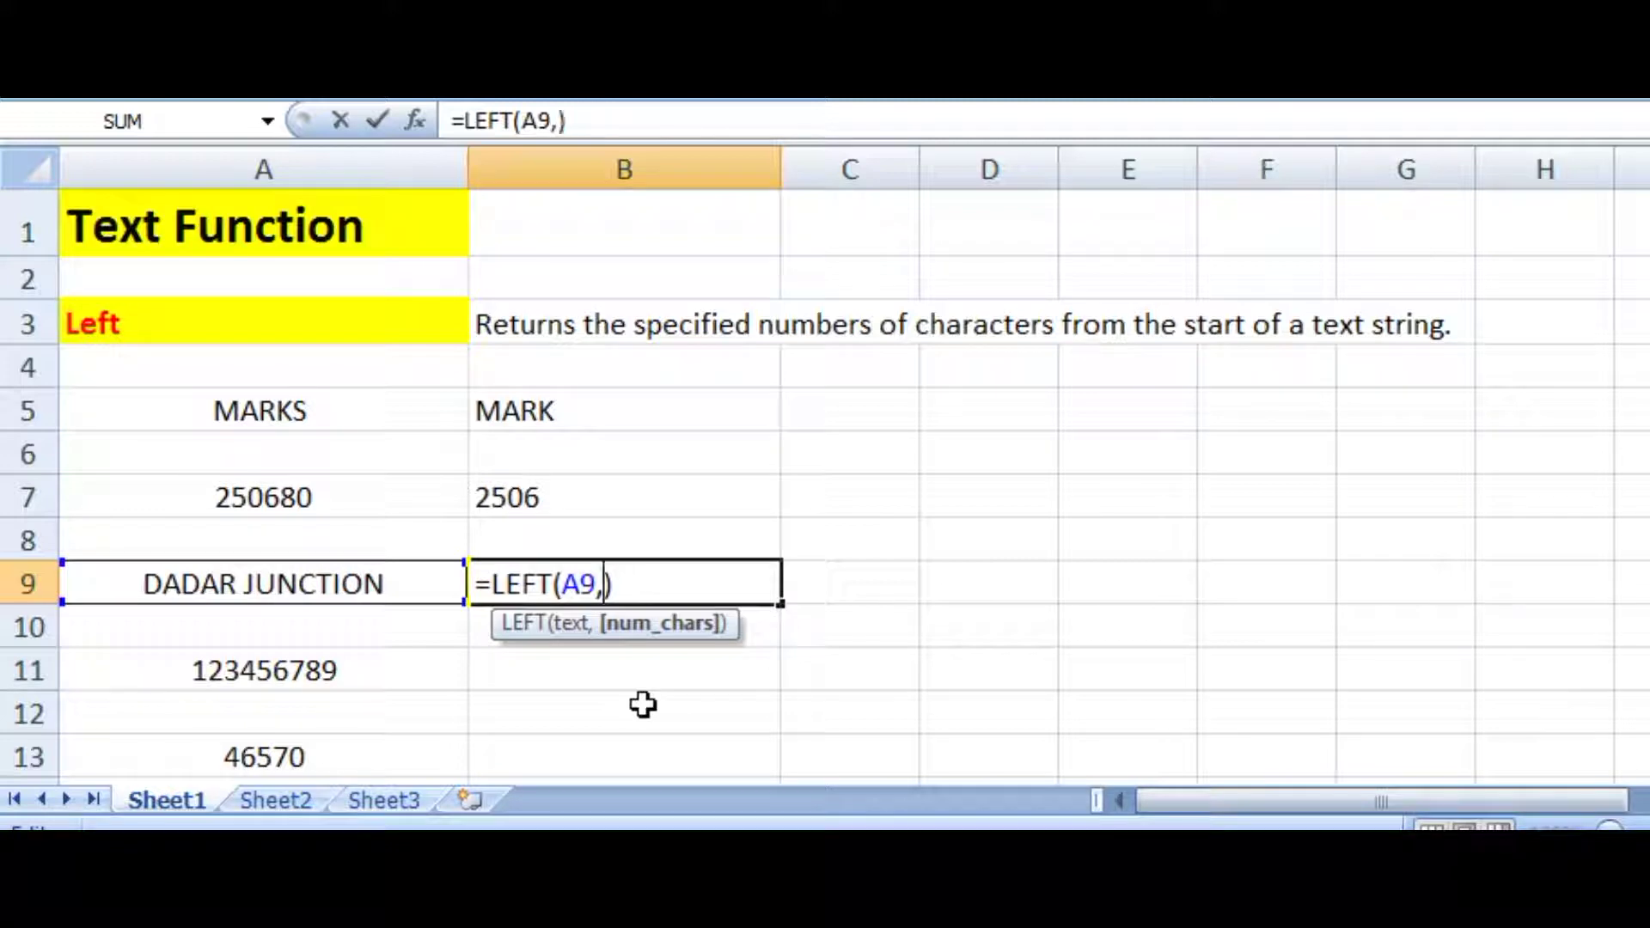
pyautogui.write('6')
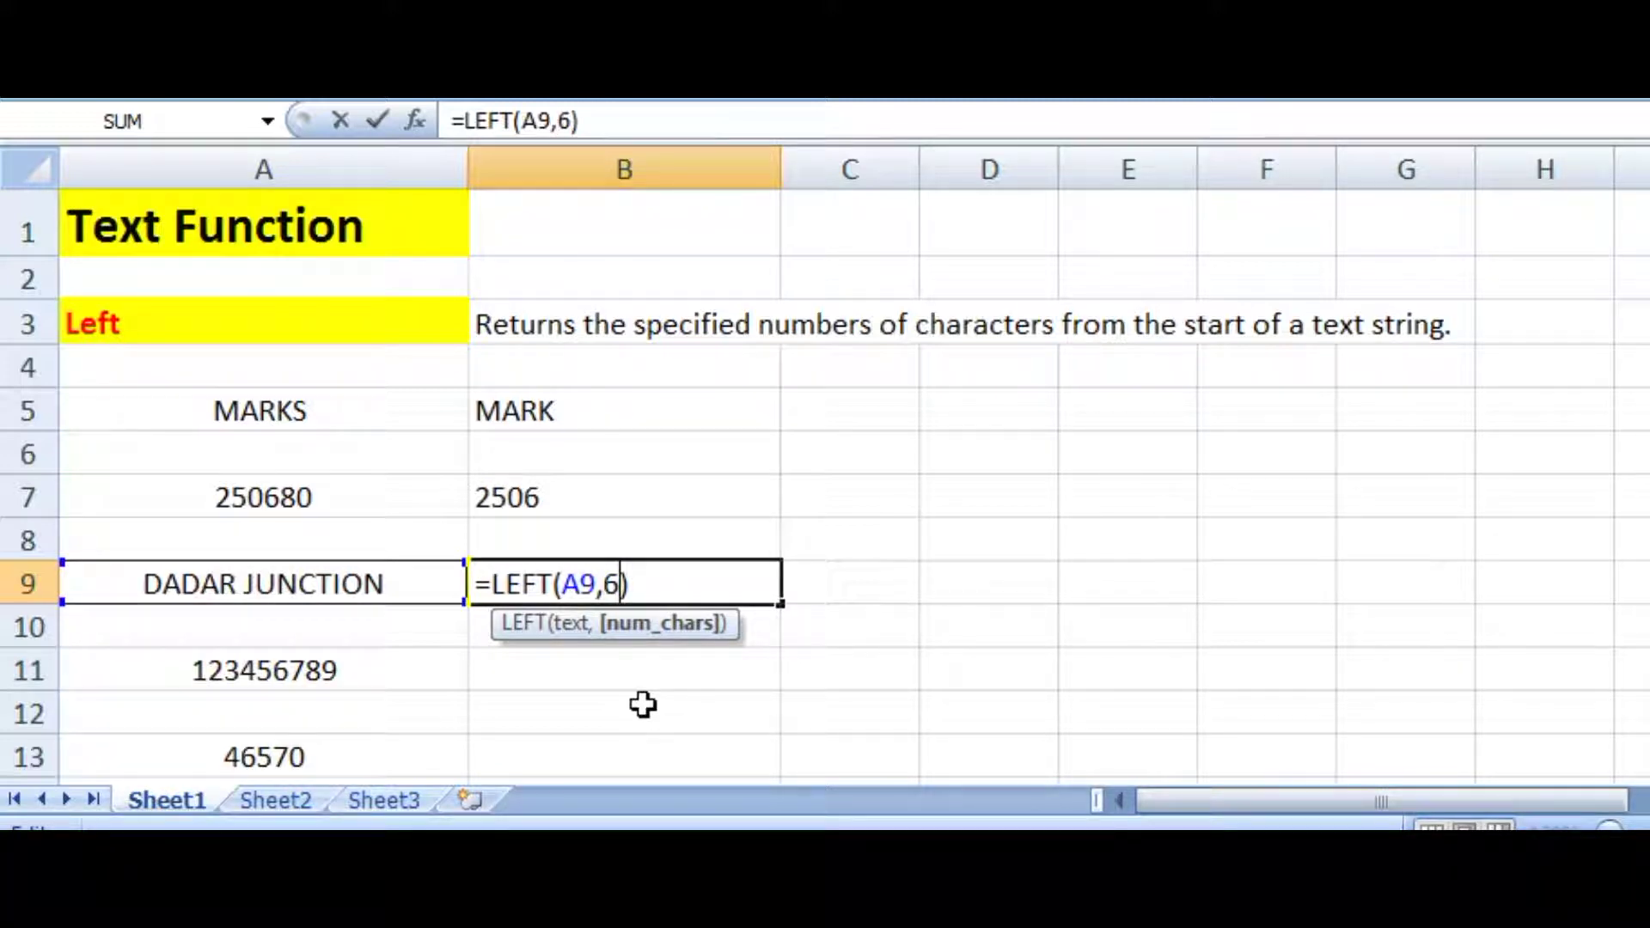
pyautogui.press('Return')
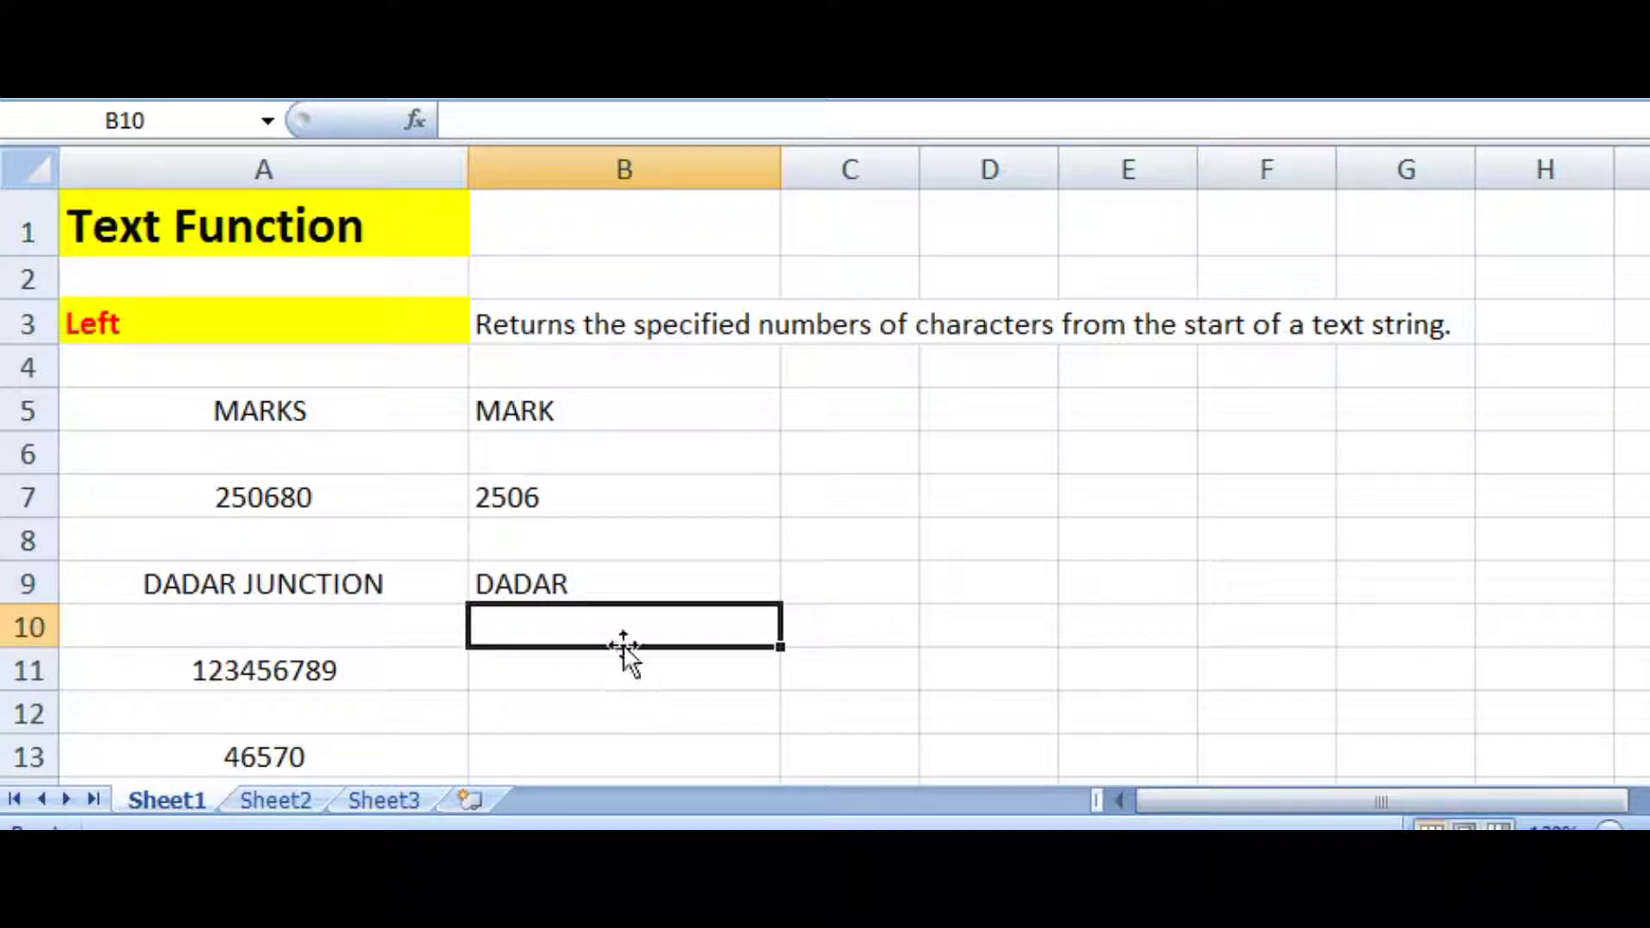
# - Change the number of characters in the B9 LEFT formula to 5
pyautogui.click(617, 588)
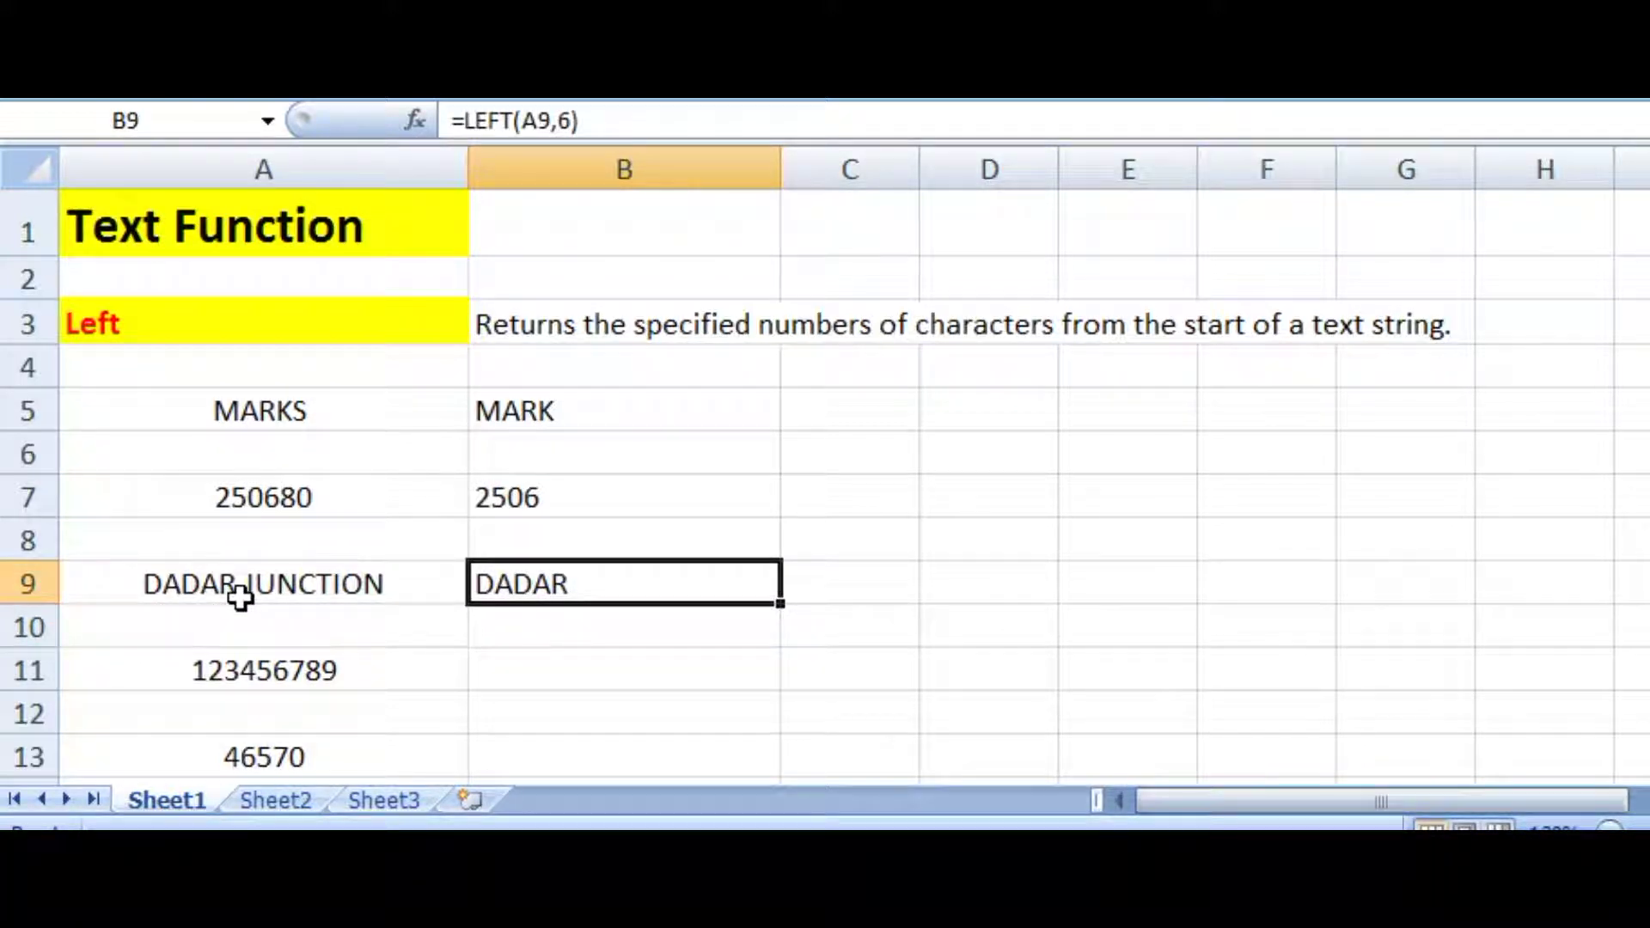
pyautogui.doubleClick(641, 585)
pyautogui.click(625, 588)
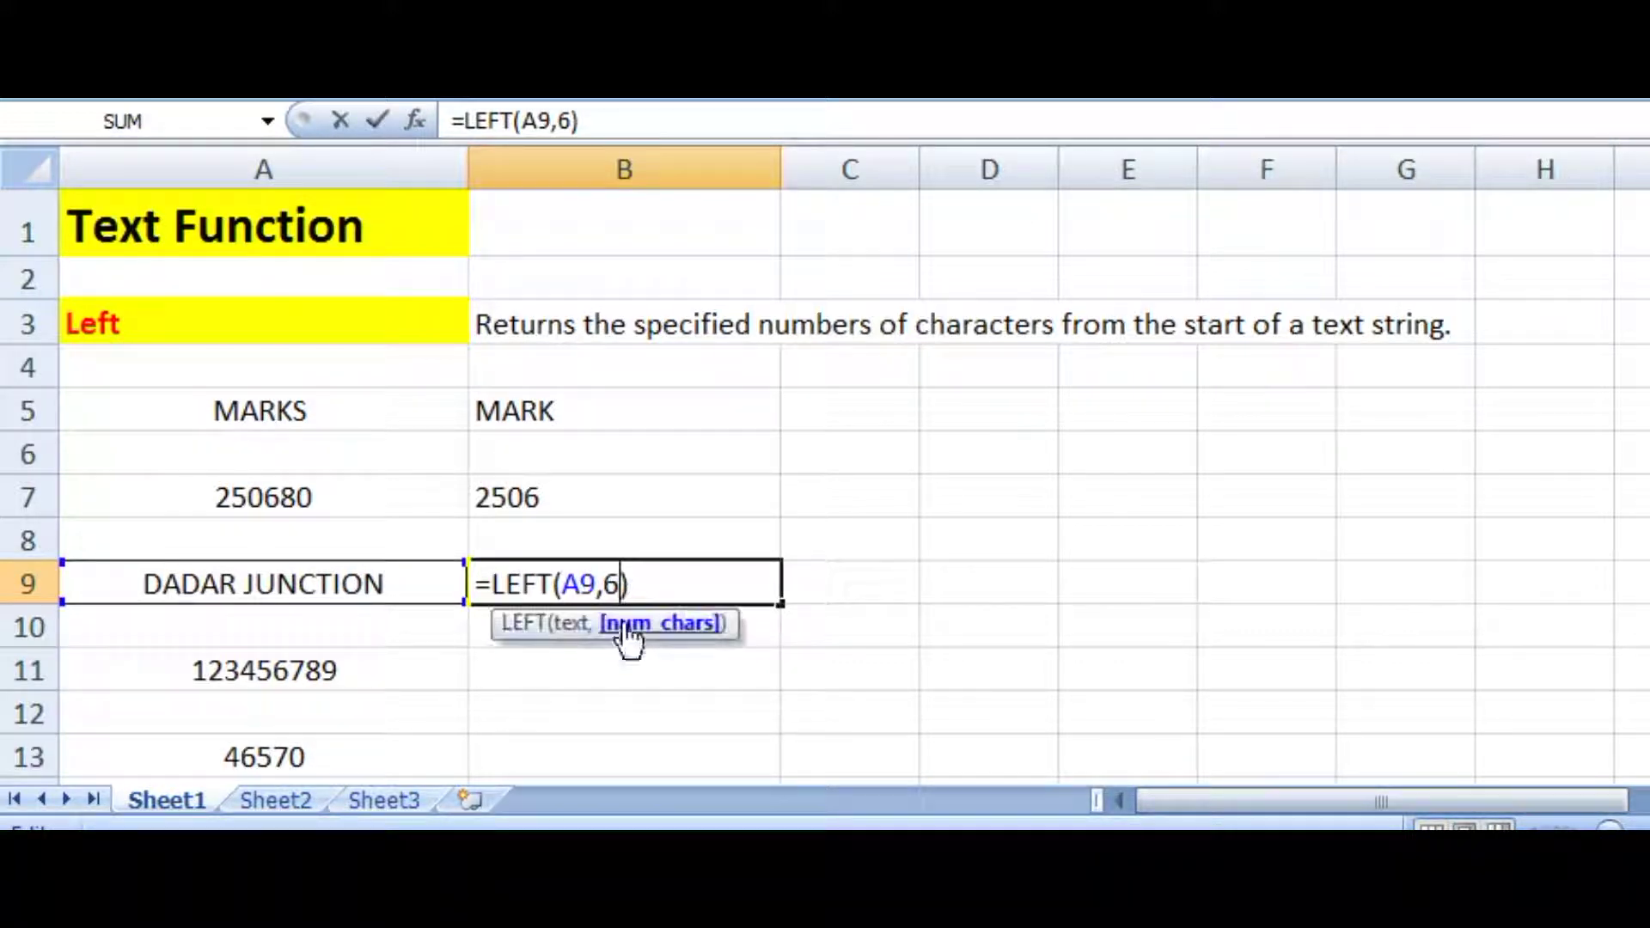
pyautogui.press('BackSpace')
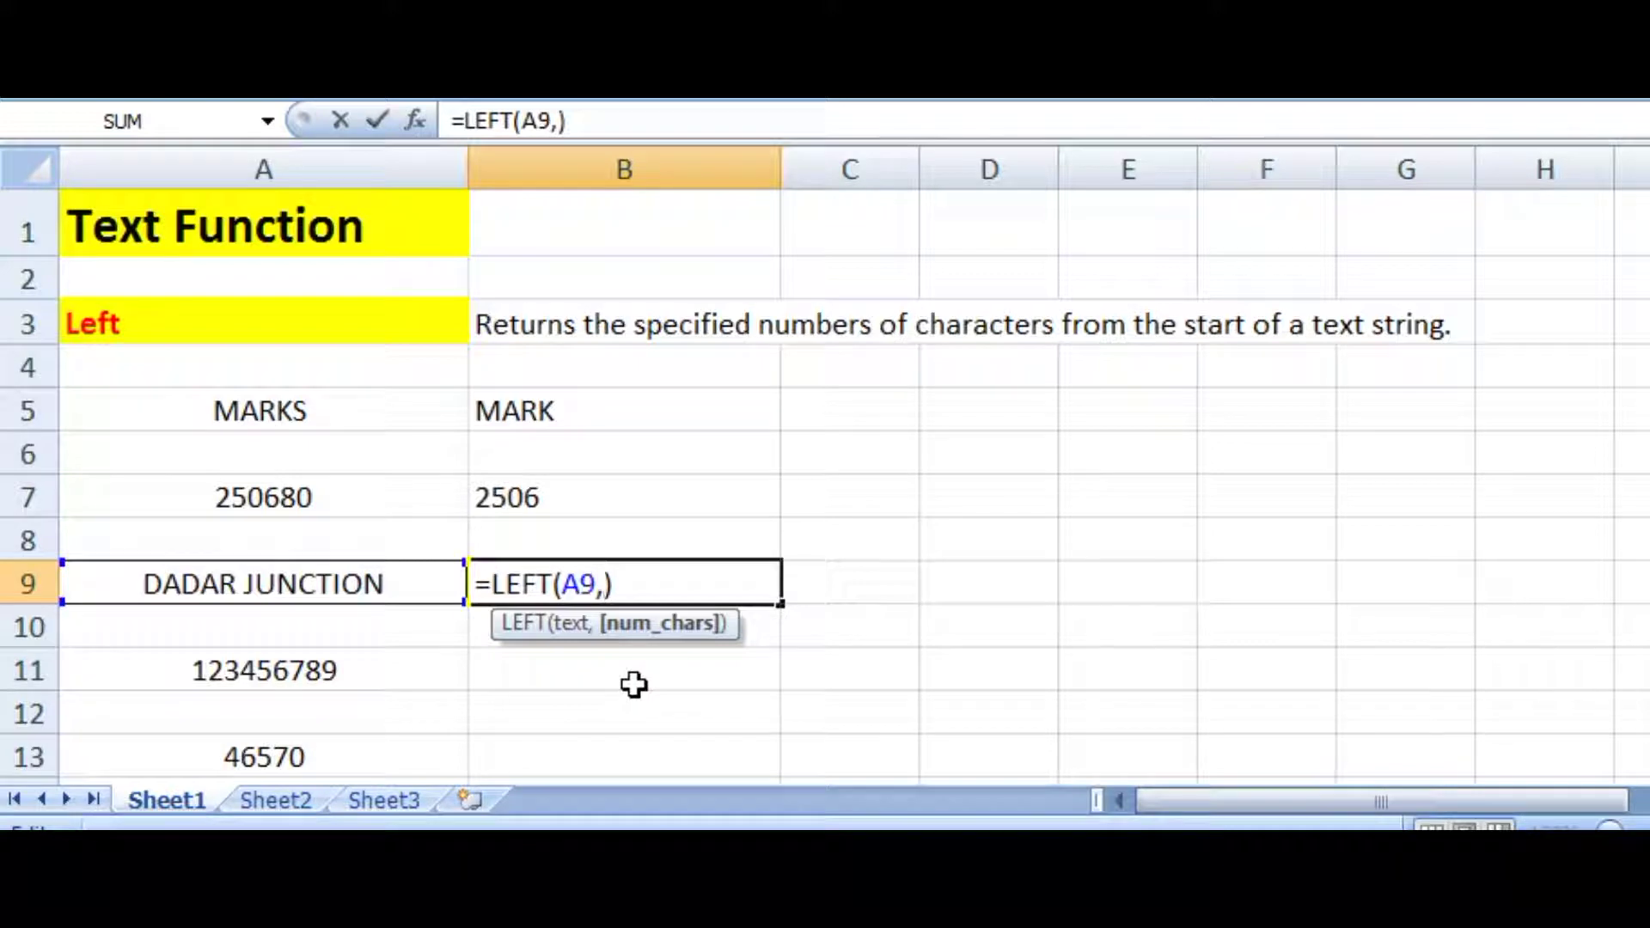
pyautogui.write('5')
pyautogui.press('Return')
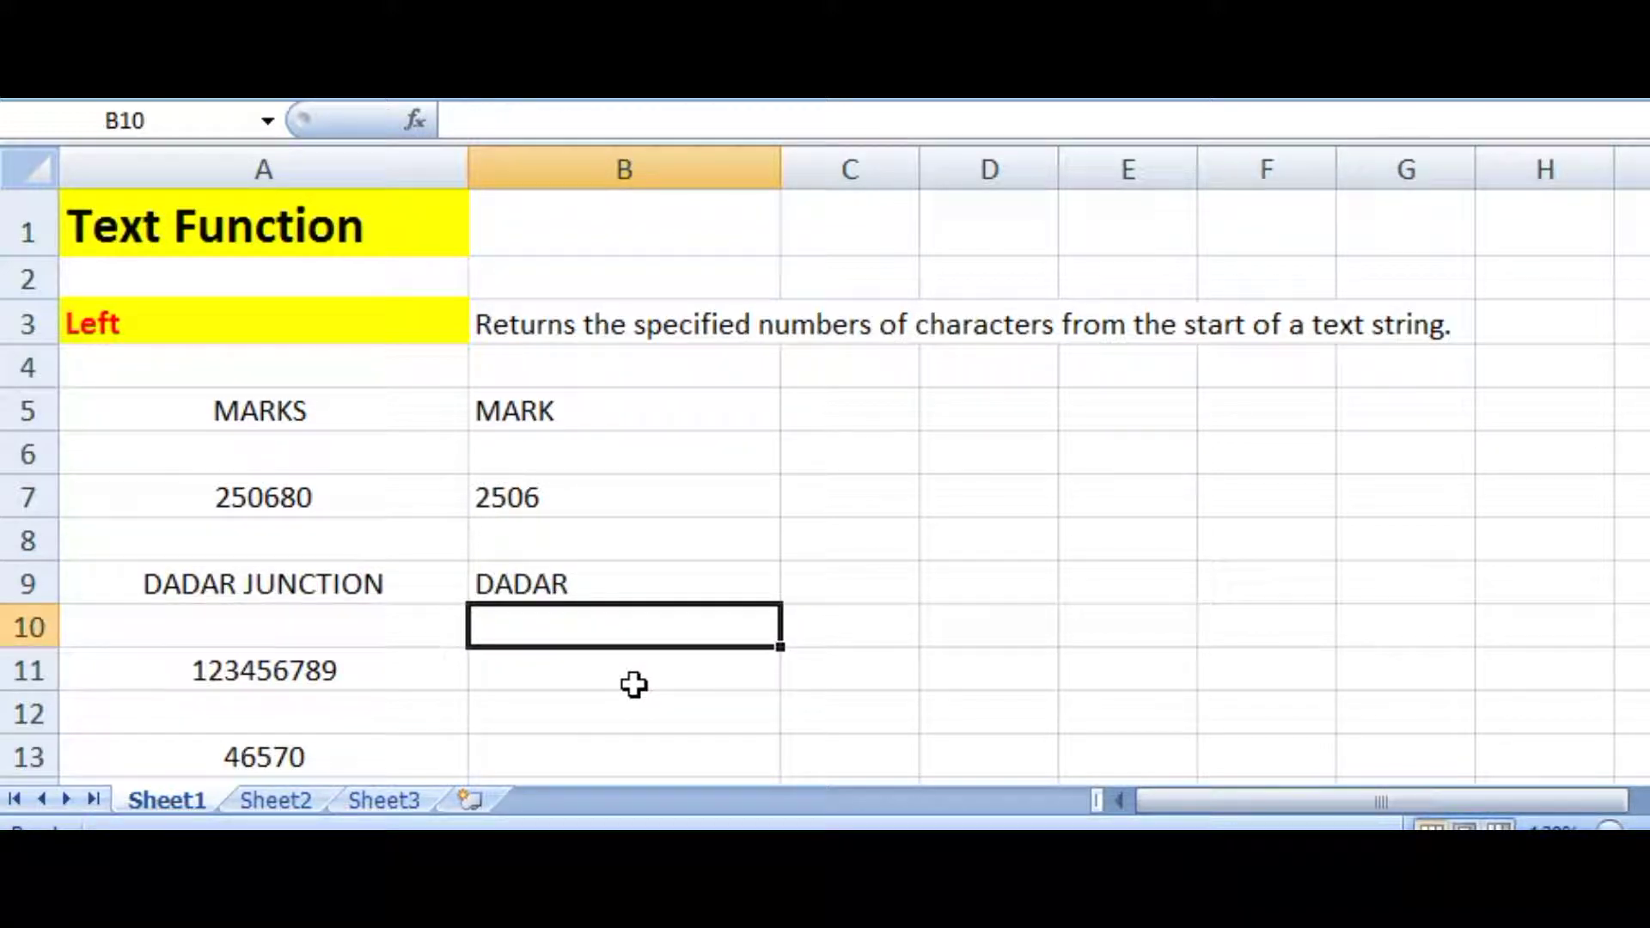
pyautogui.click(585, 585)
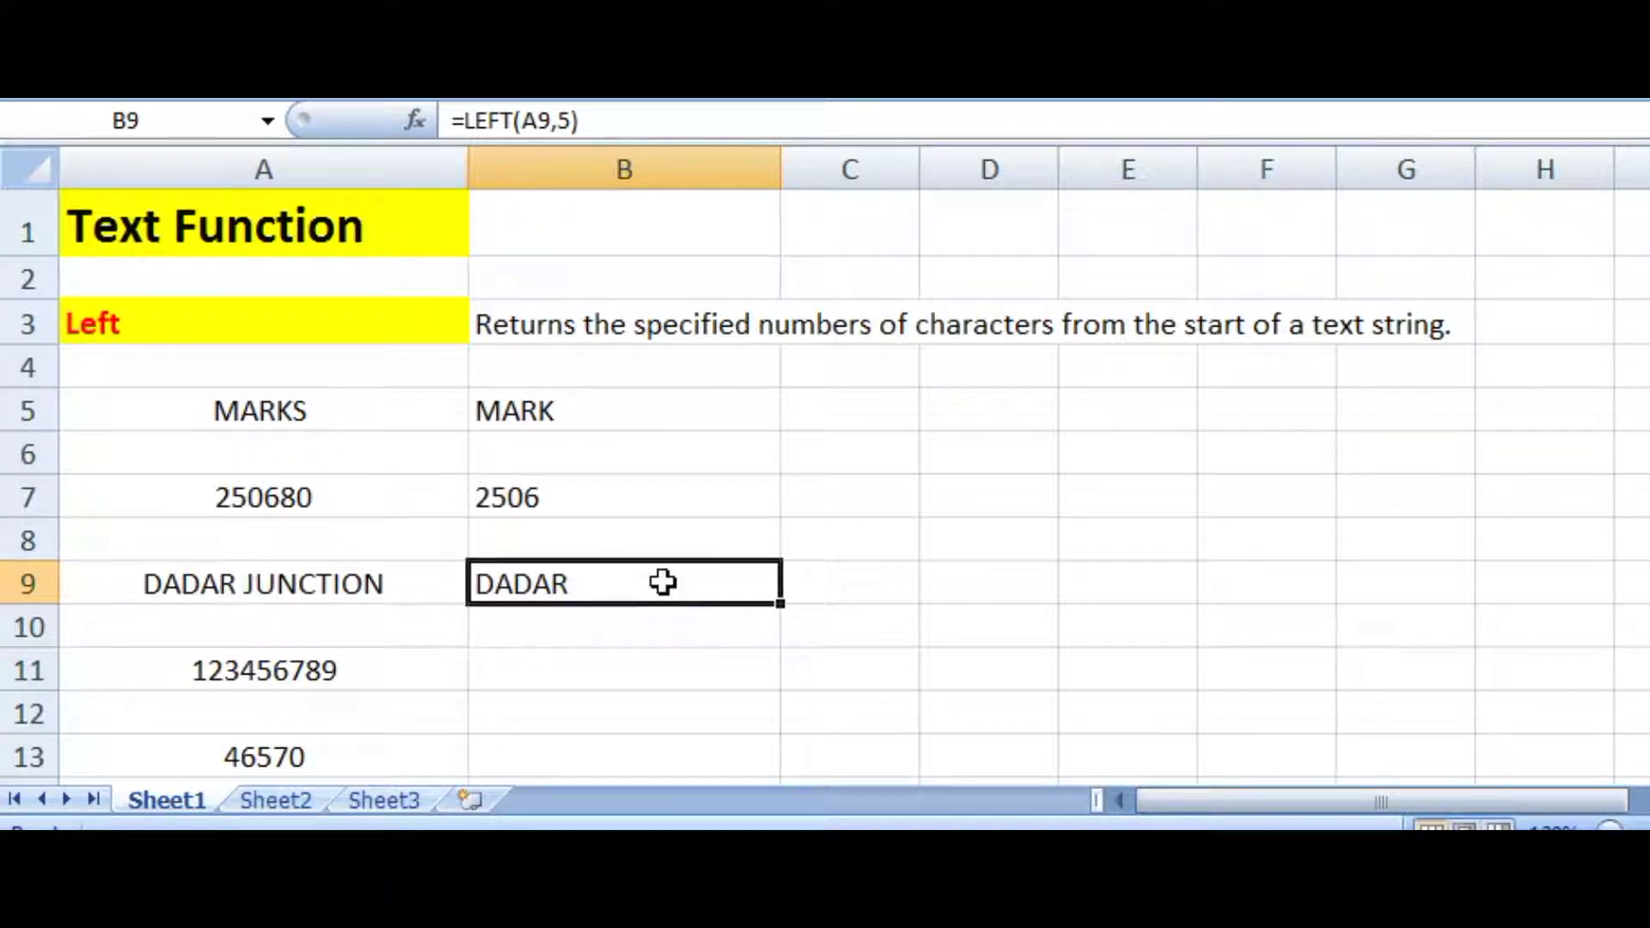
# - Enter =LEFT(A11,5) in cell B11 to extract the first five characters of the number in A11
pyautogui.click(358, 672)
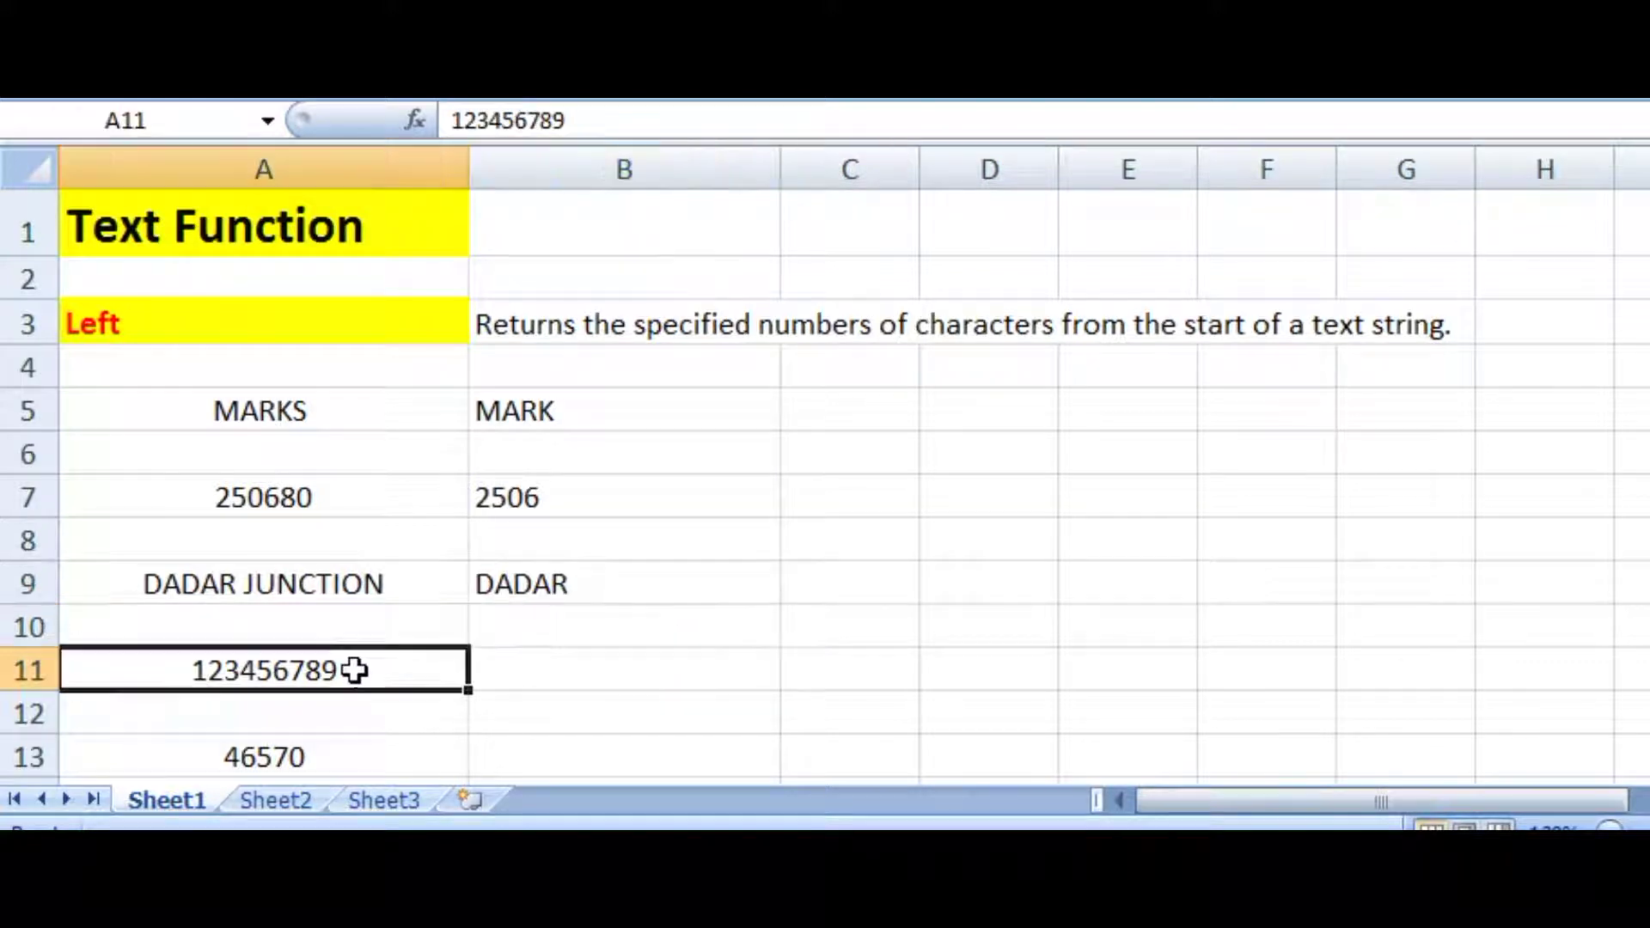
pyautogui.click(514, 672)
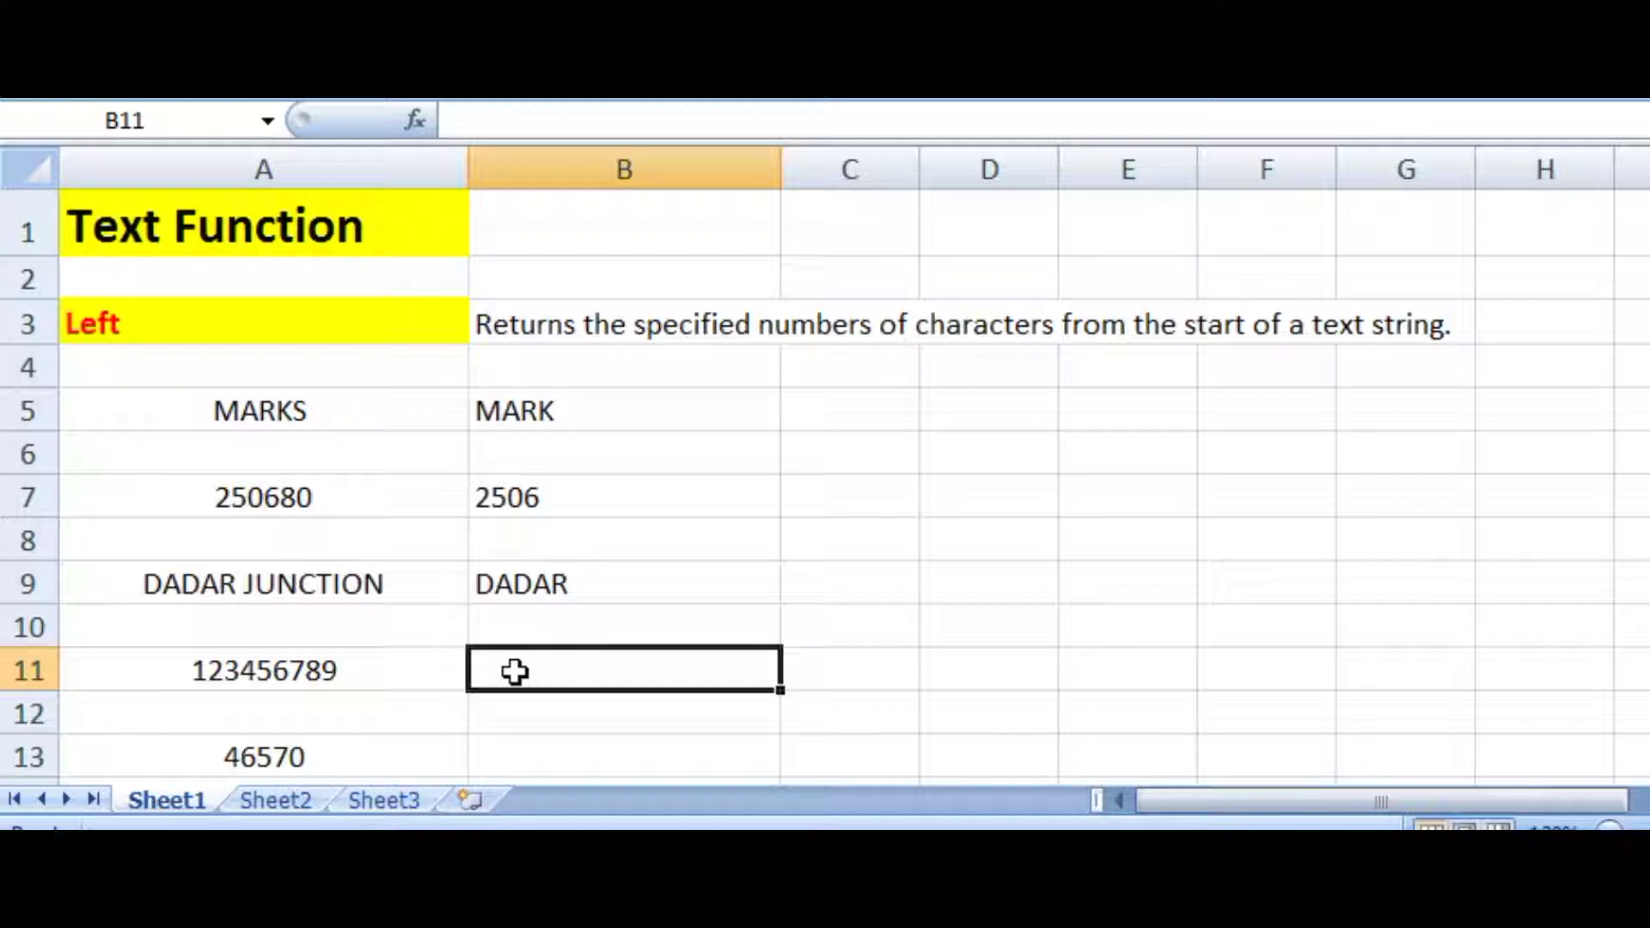
pyautogui.doubleClick(515, 672)
pyautogui.write('=')
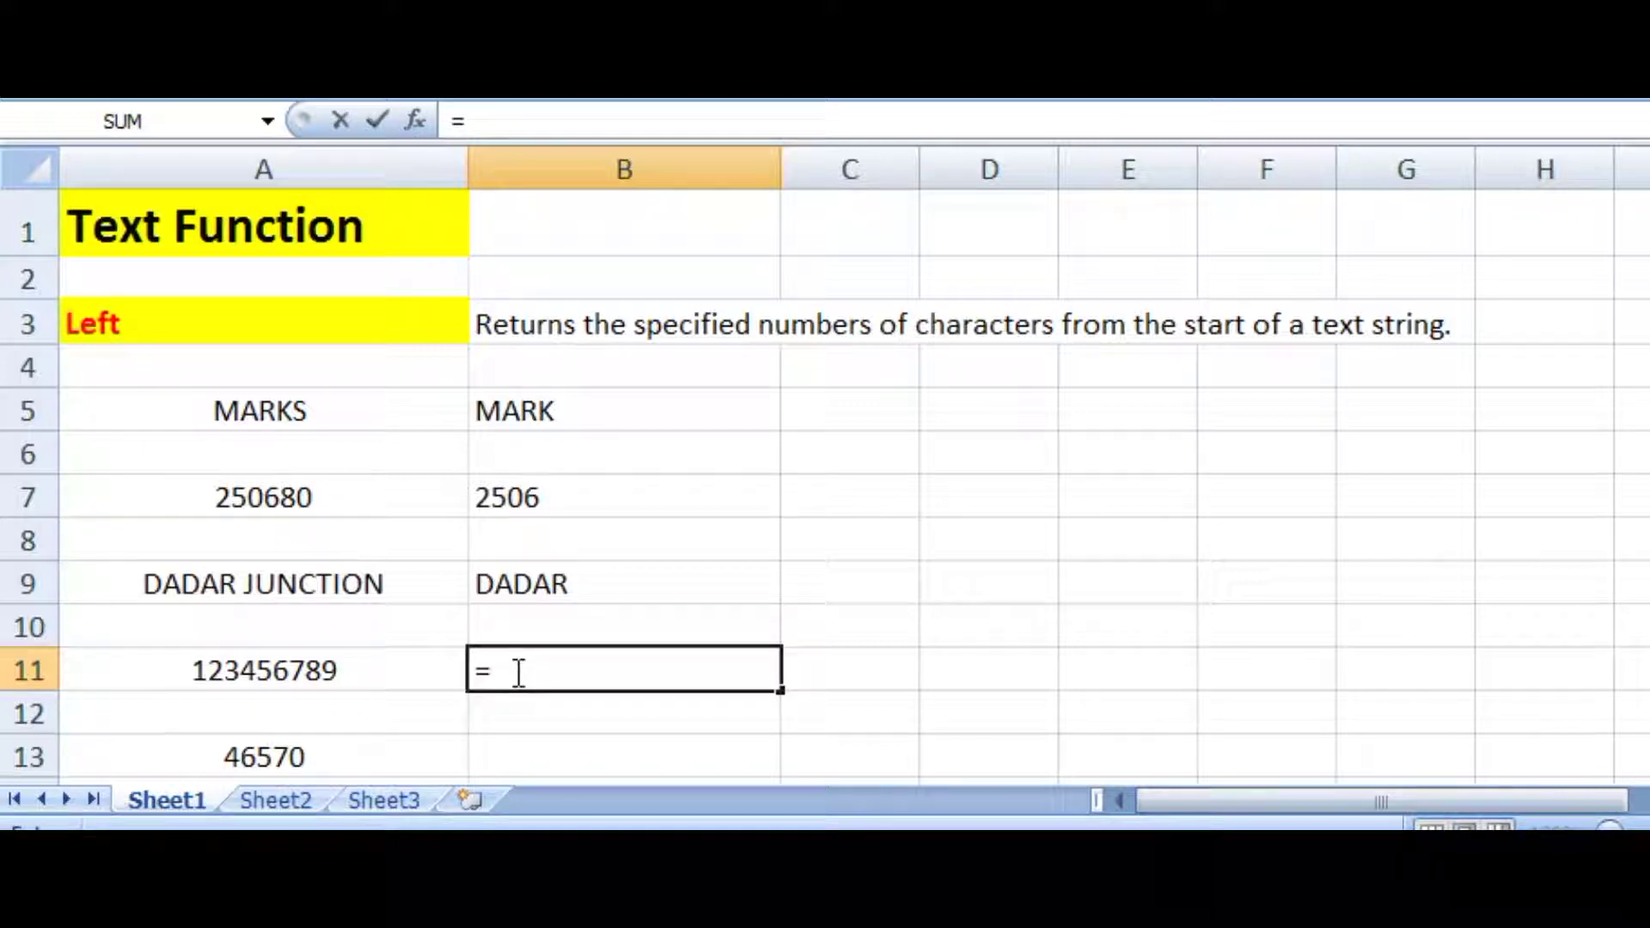
pyautogui.write('L')
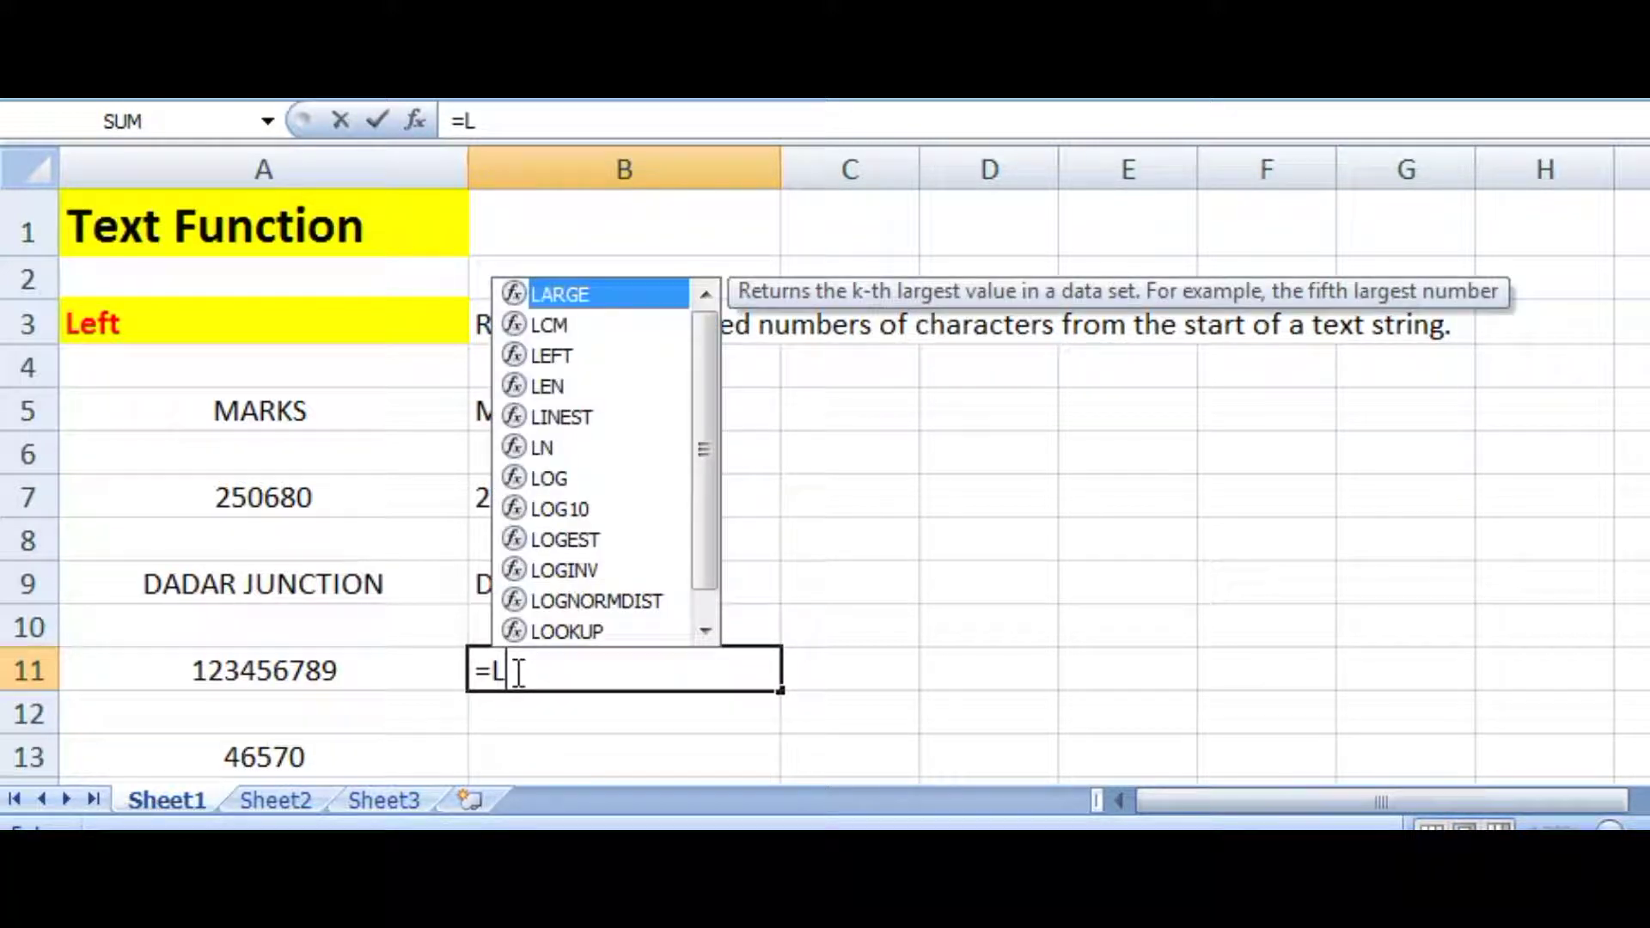
pyautogui.write('EFT')
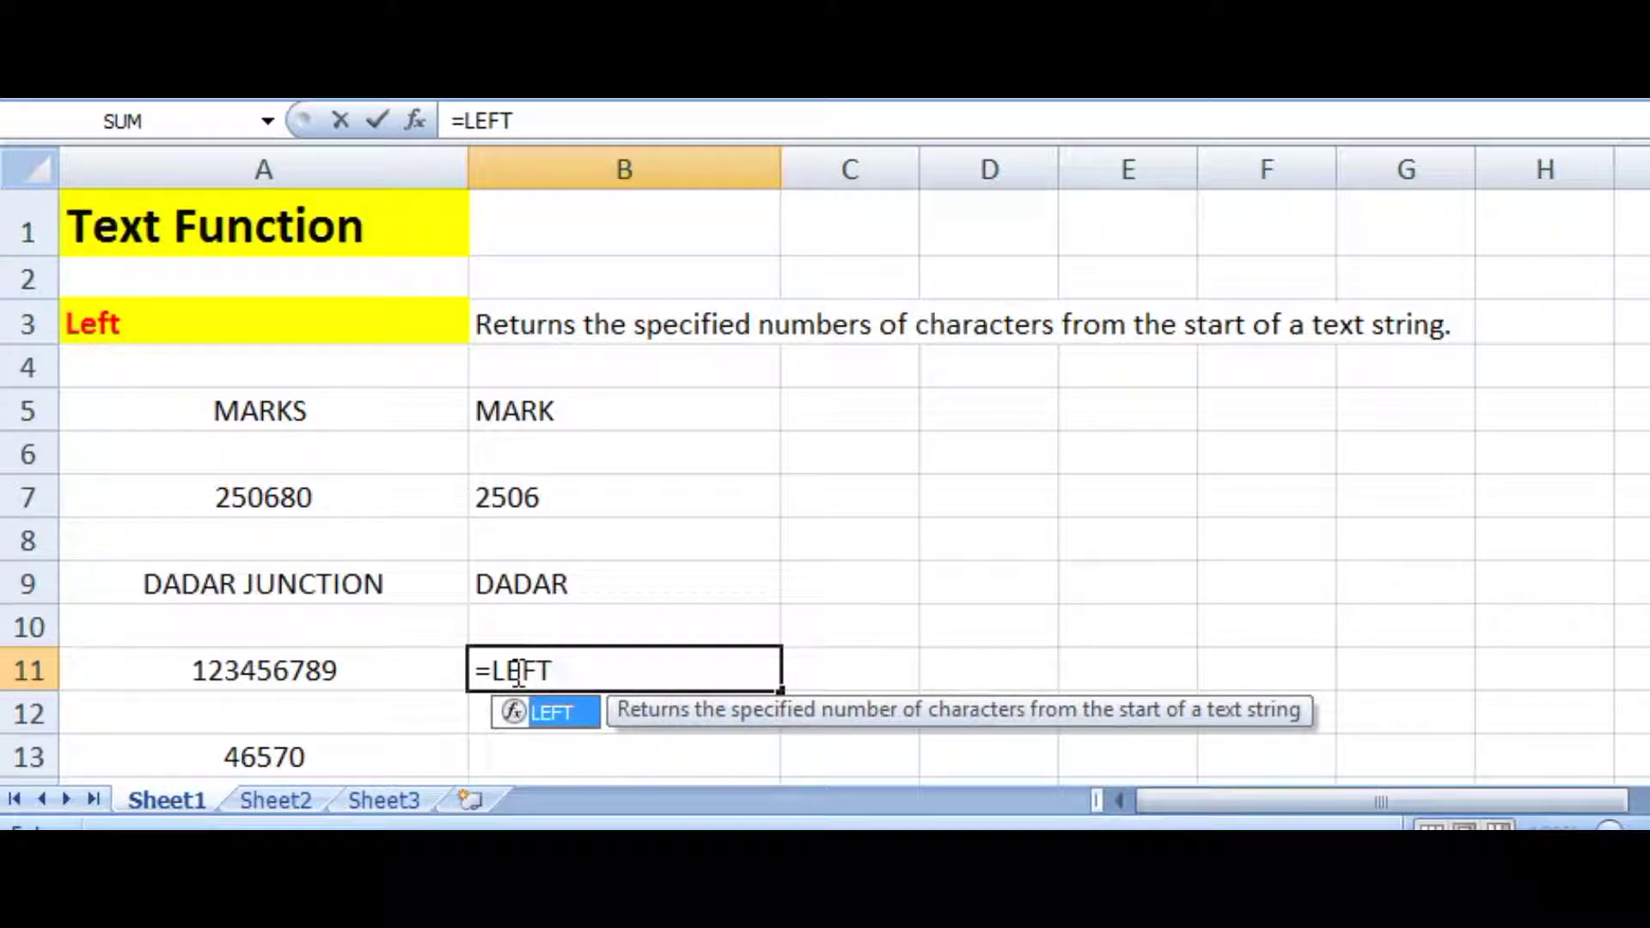
pyautogui.write('(')
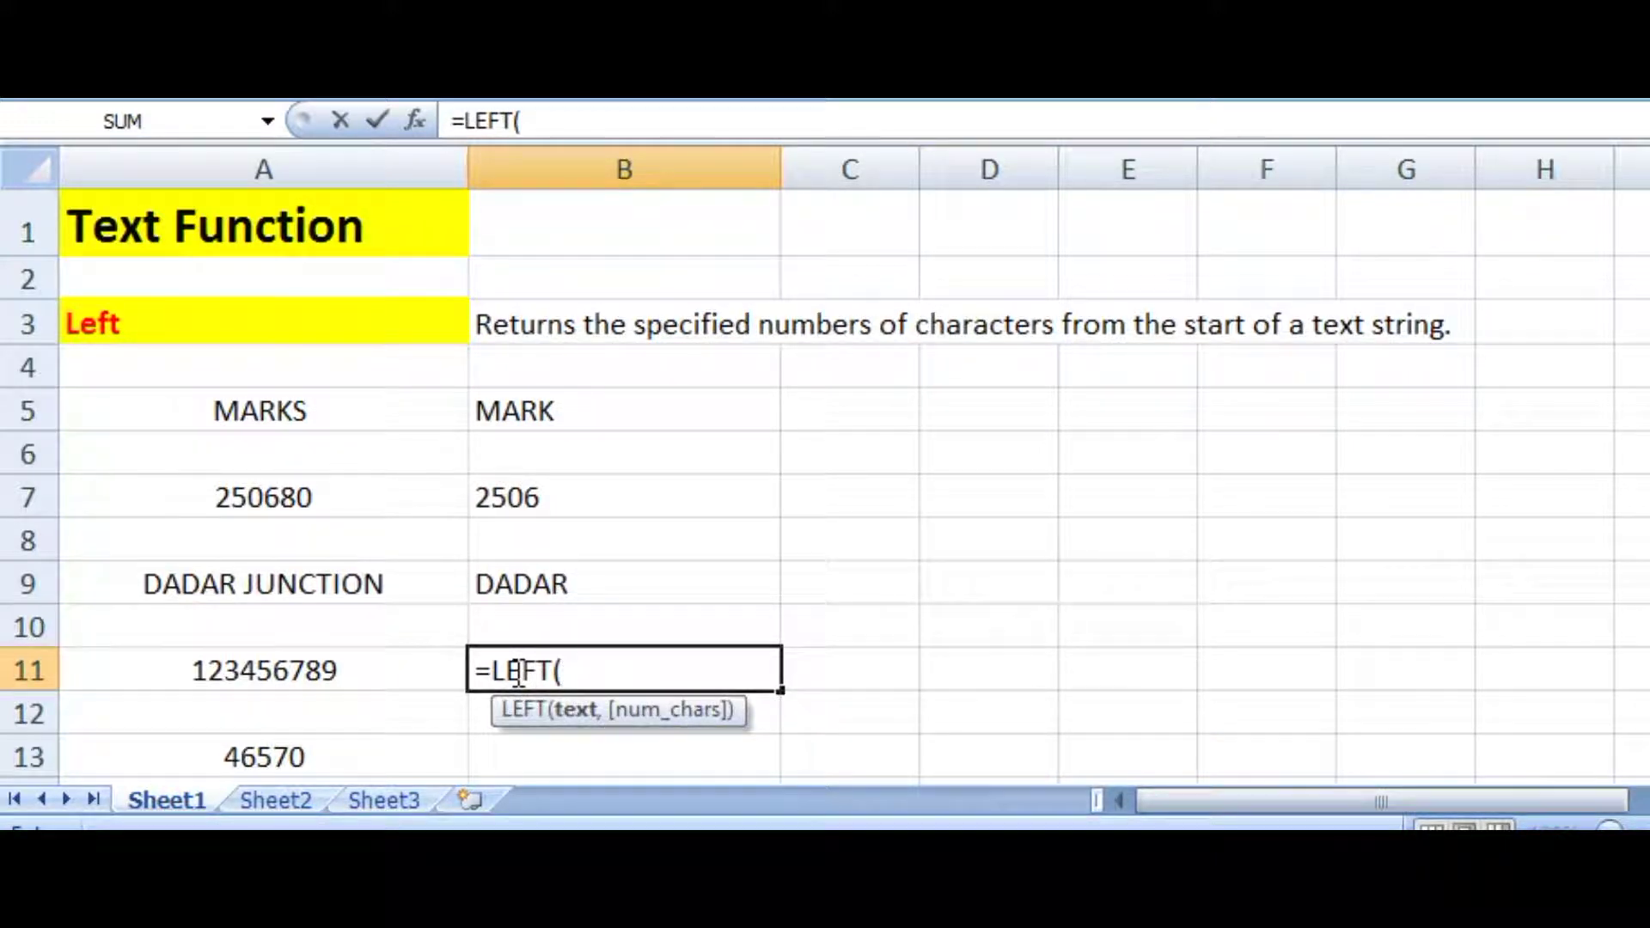
pyautogui.click(372, 657)
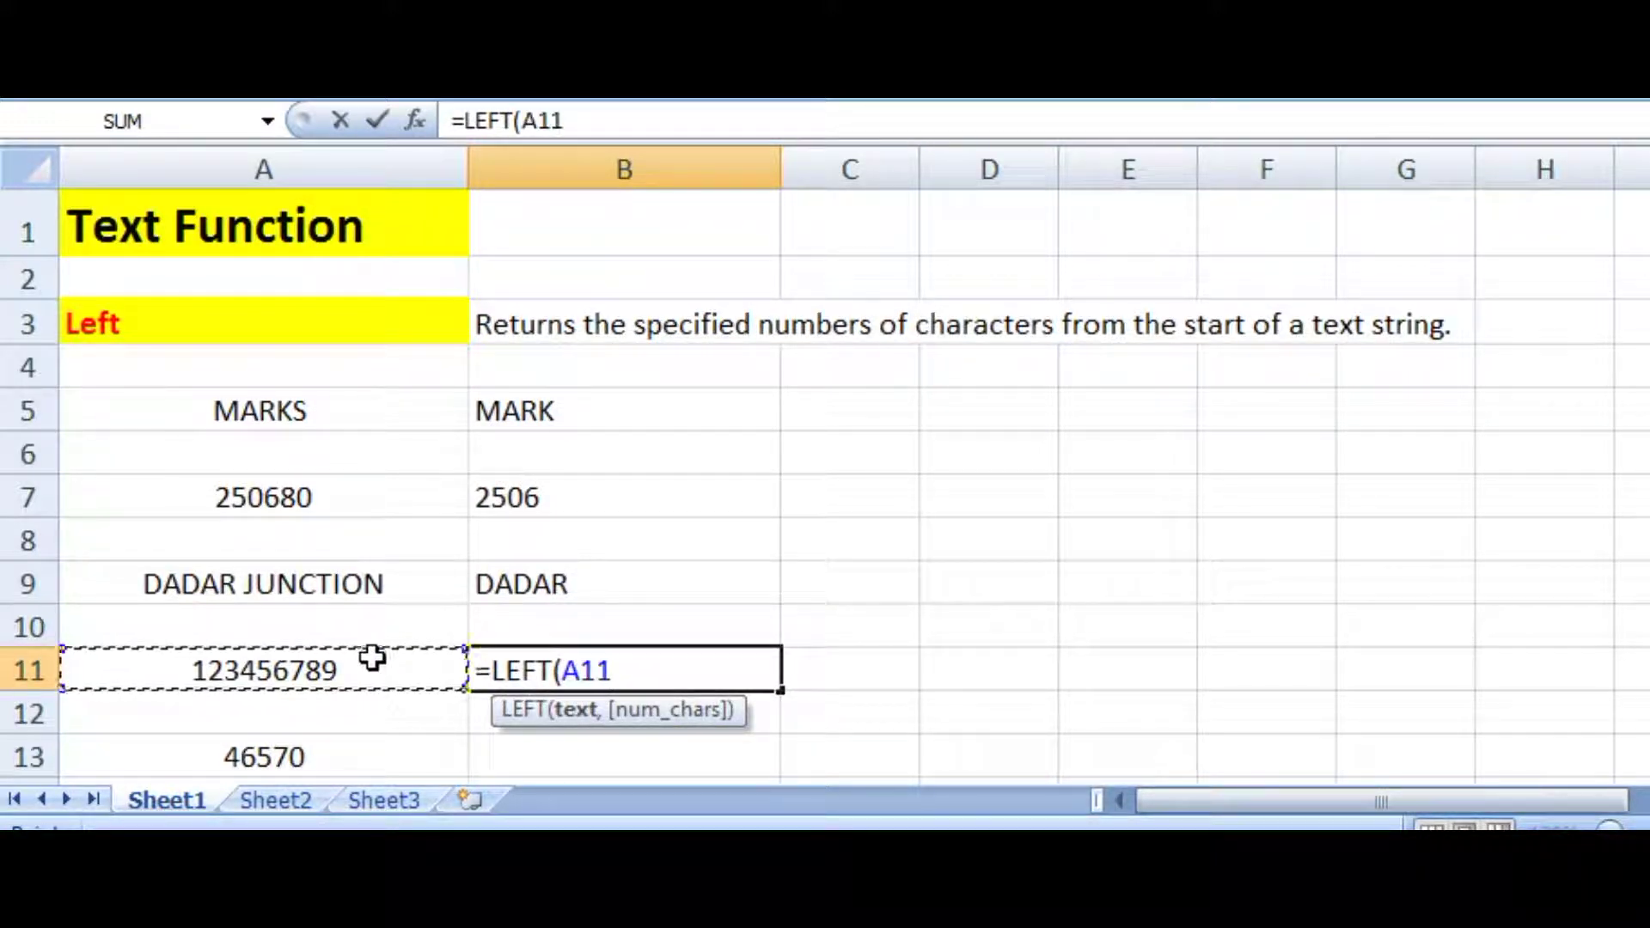
pyautogui.write(',')
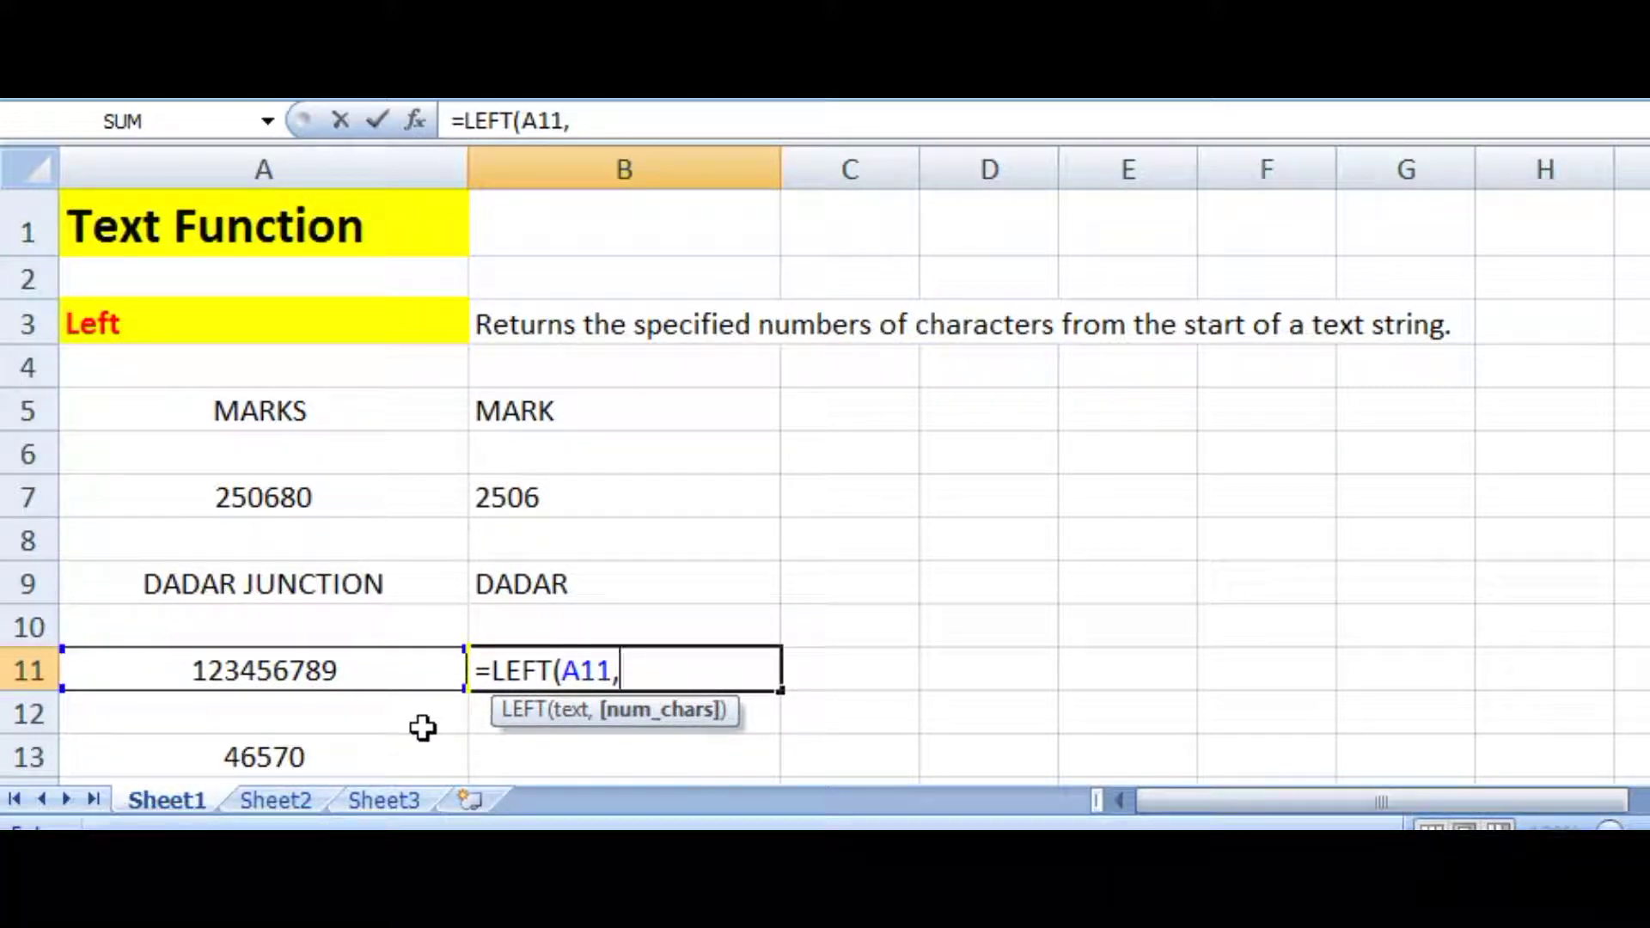
pyautogui.write('5)')
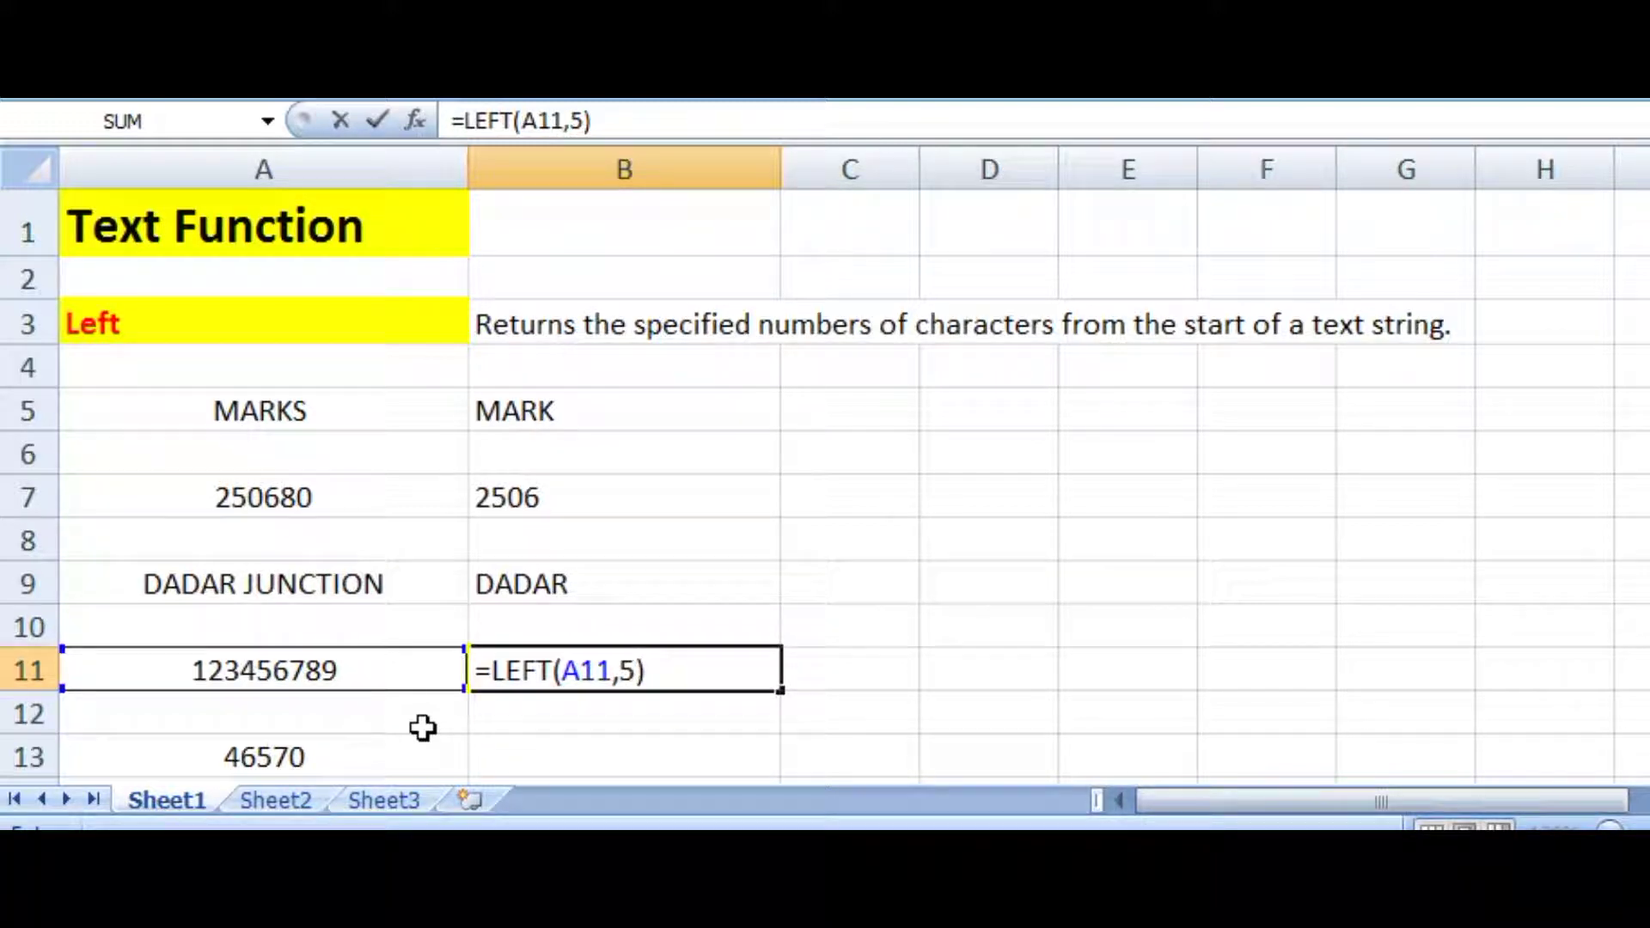
pyautogui.press('Return')
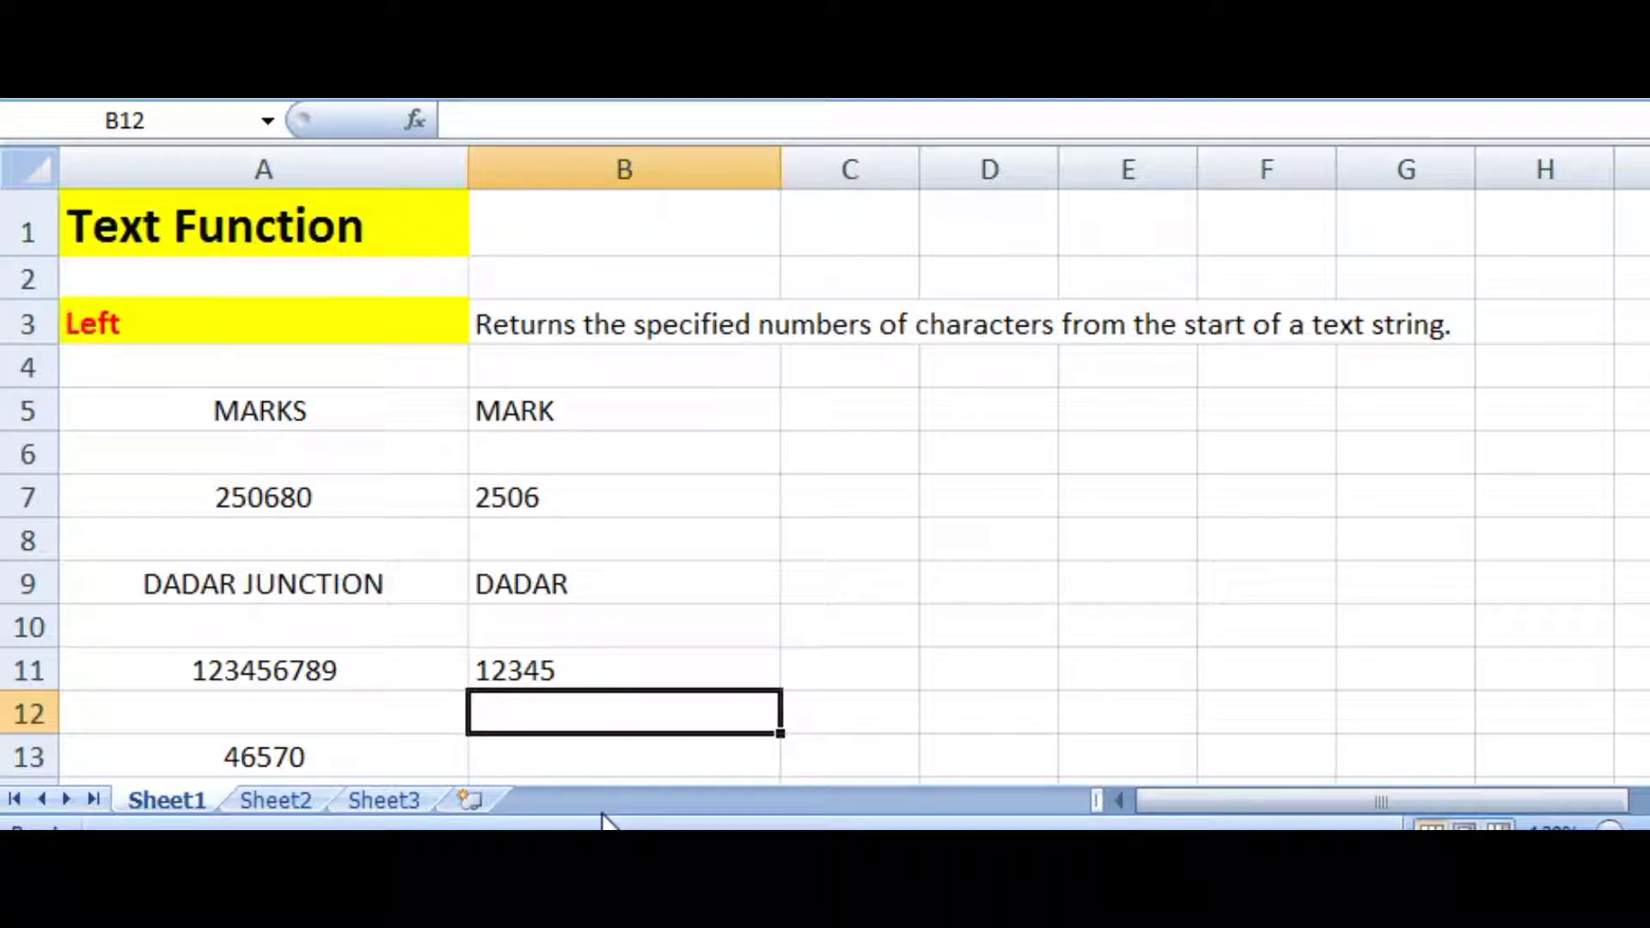
# - Enter =LEFT(A13,2) in cell B13 to extract the first two characters of the number in A13
pyautogui.click(601, 755)
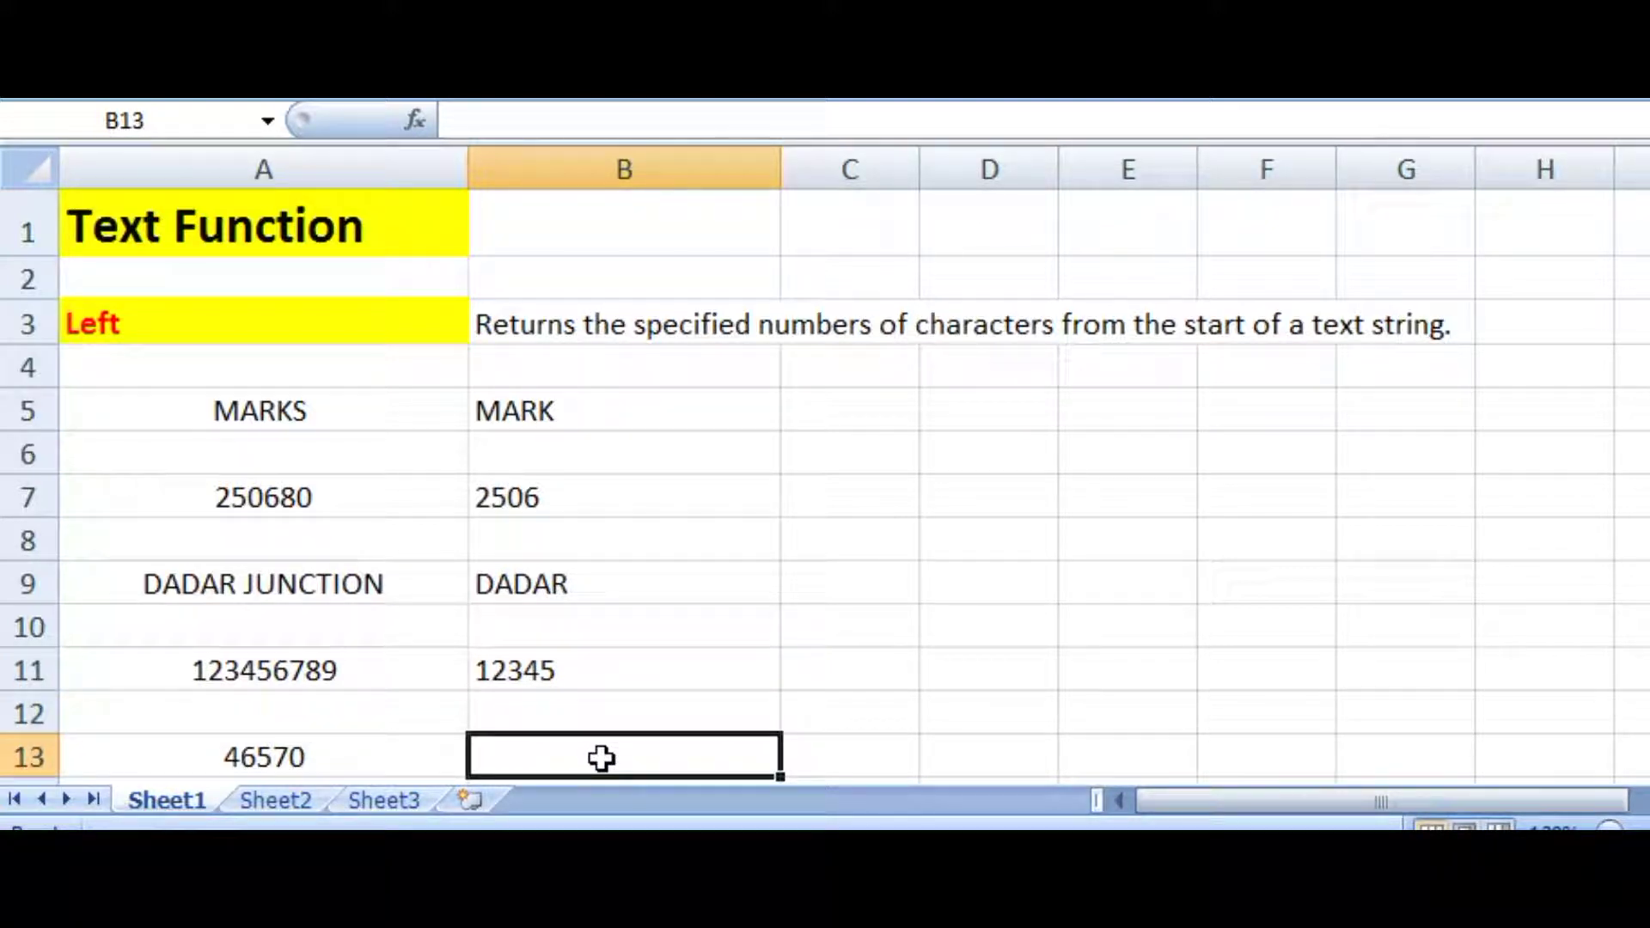
pyautogui.write('=')
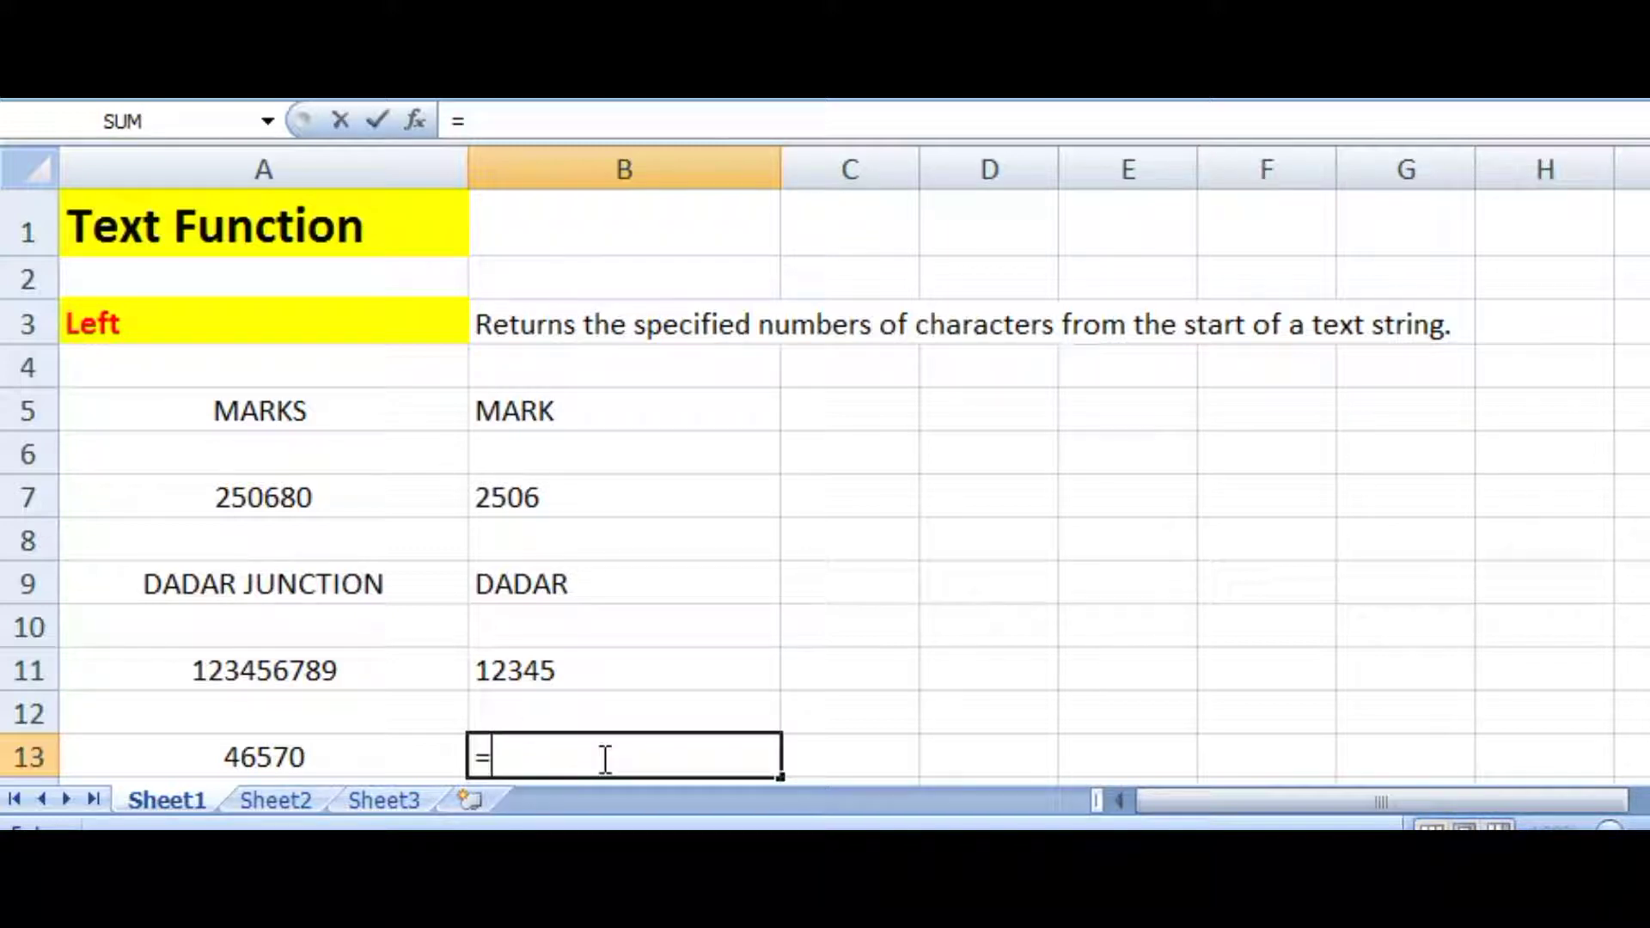
pyautogui.write('LEFT')
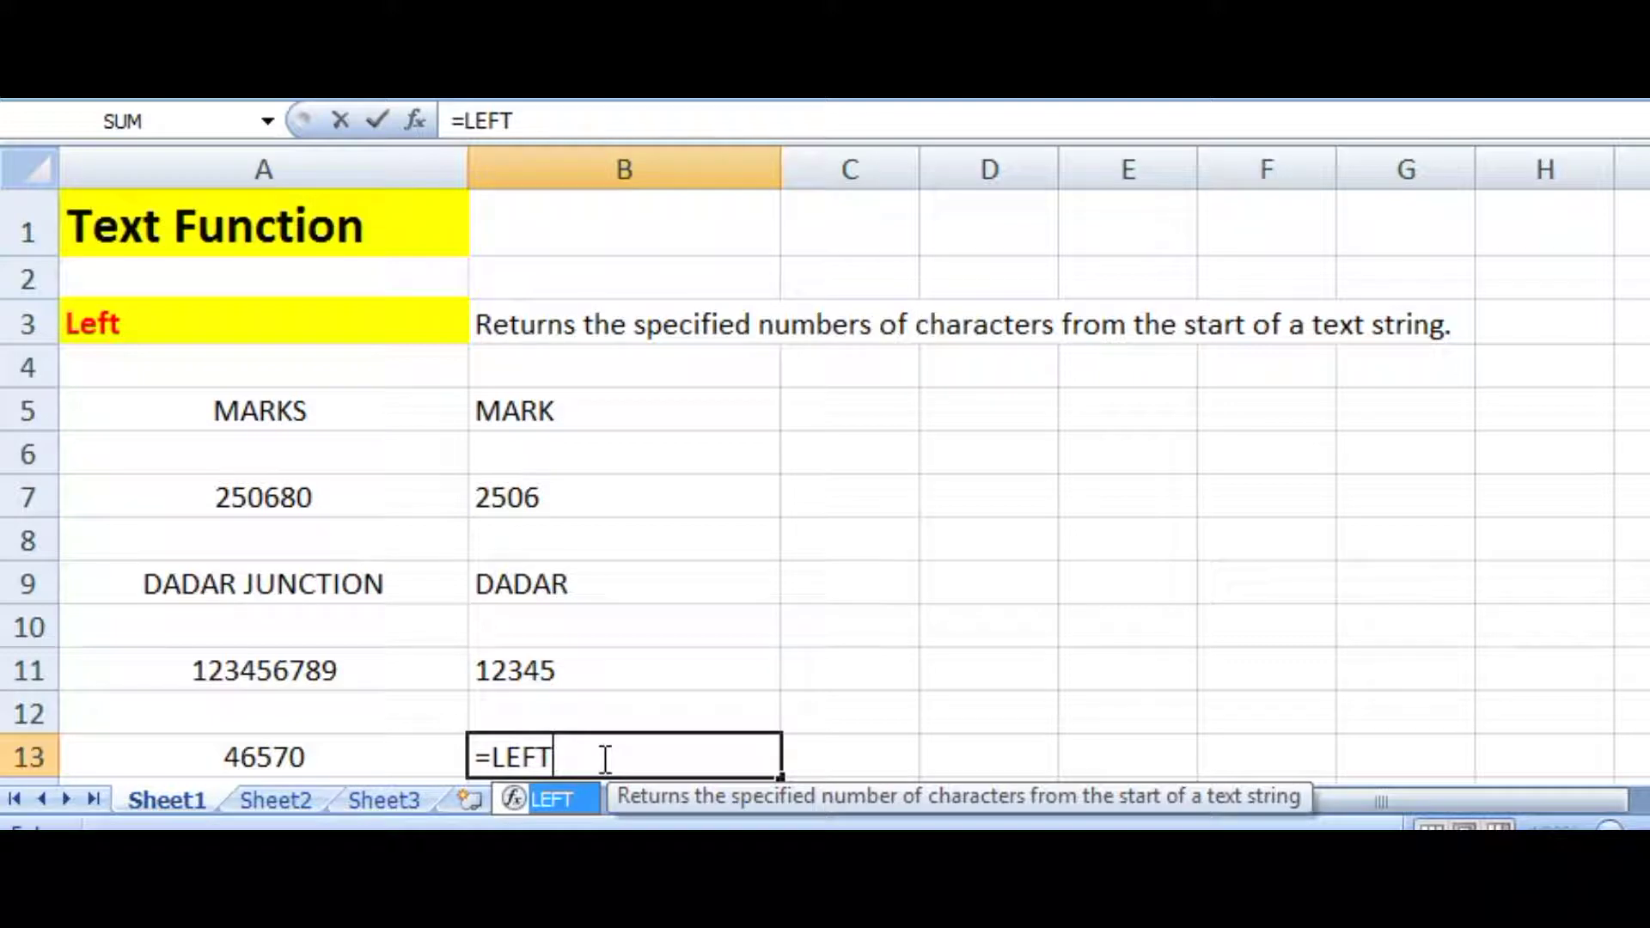
pyautogui.write('(')
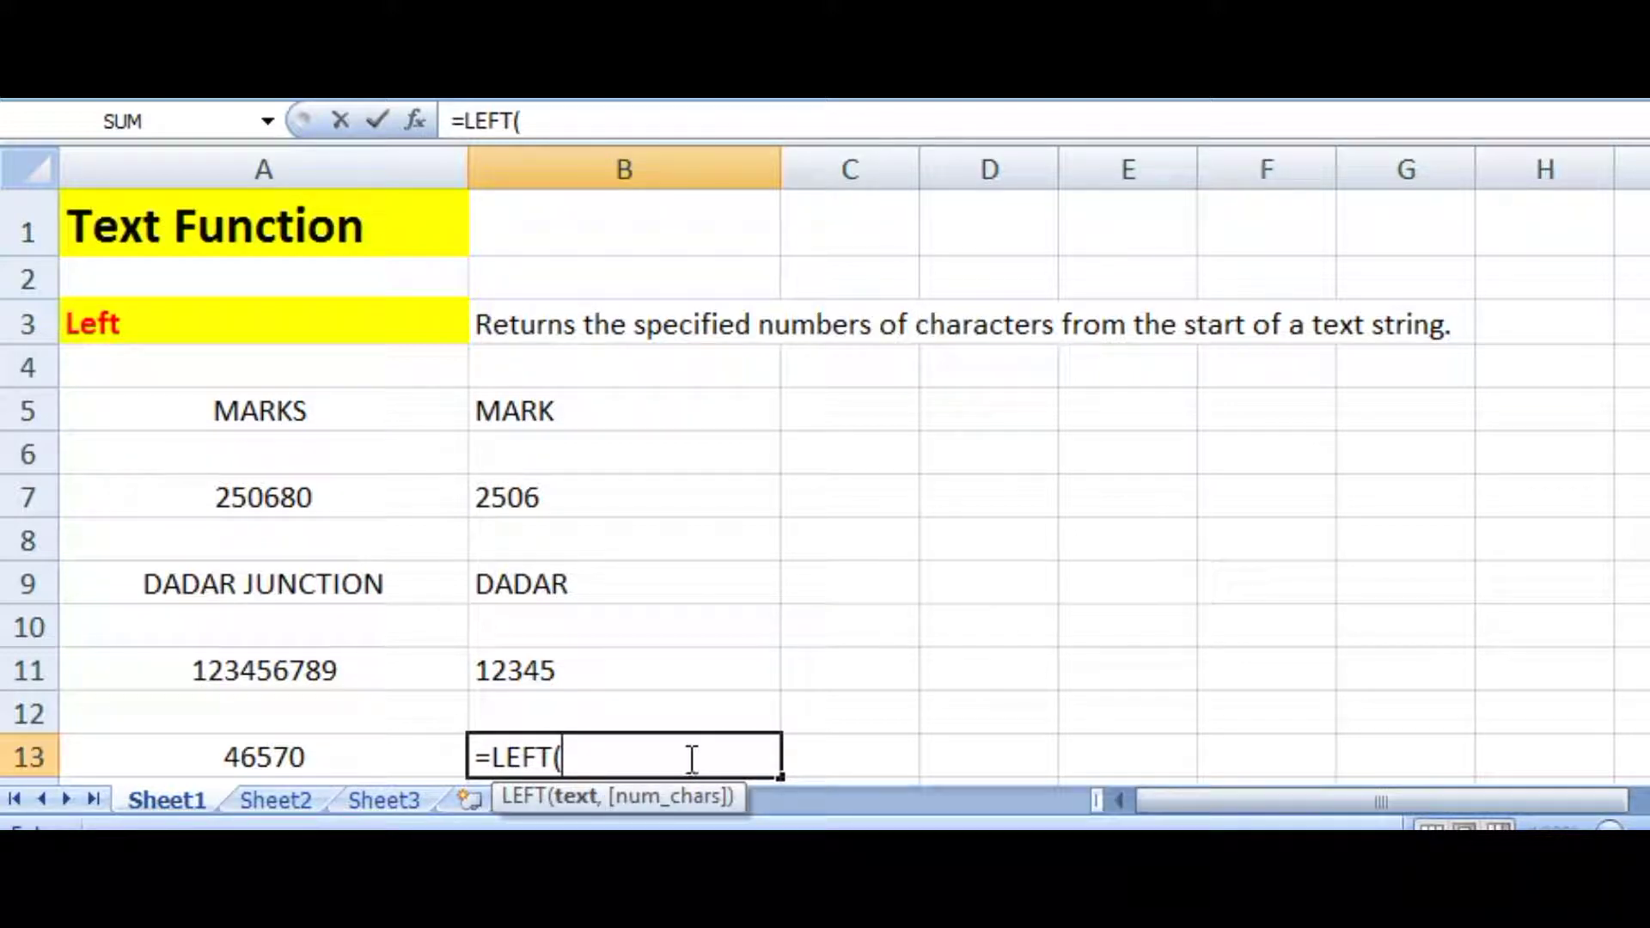
pyautogui.click(292, 757)
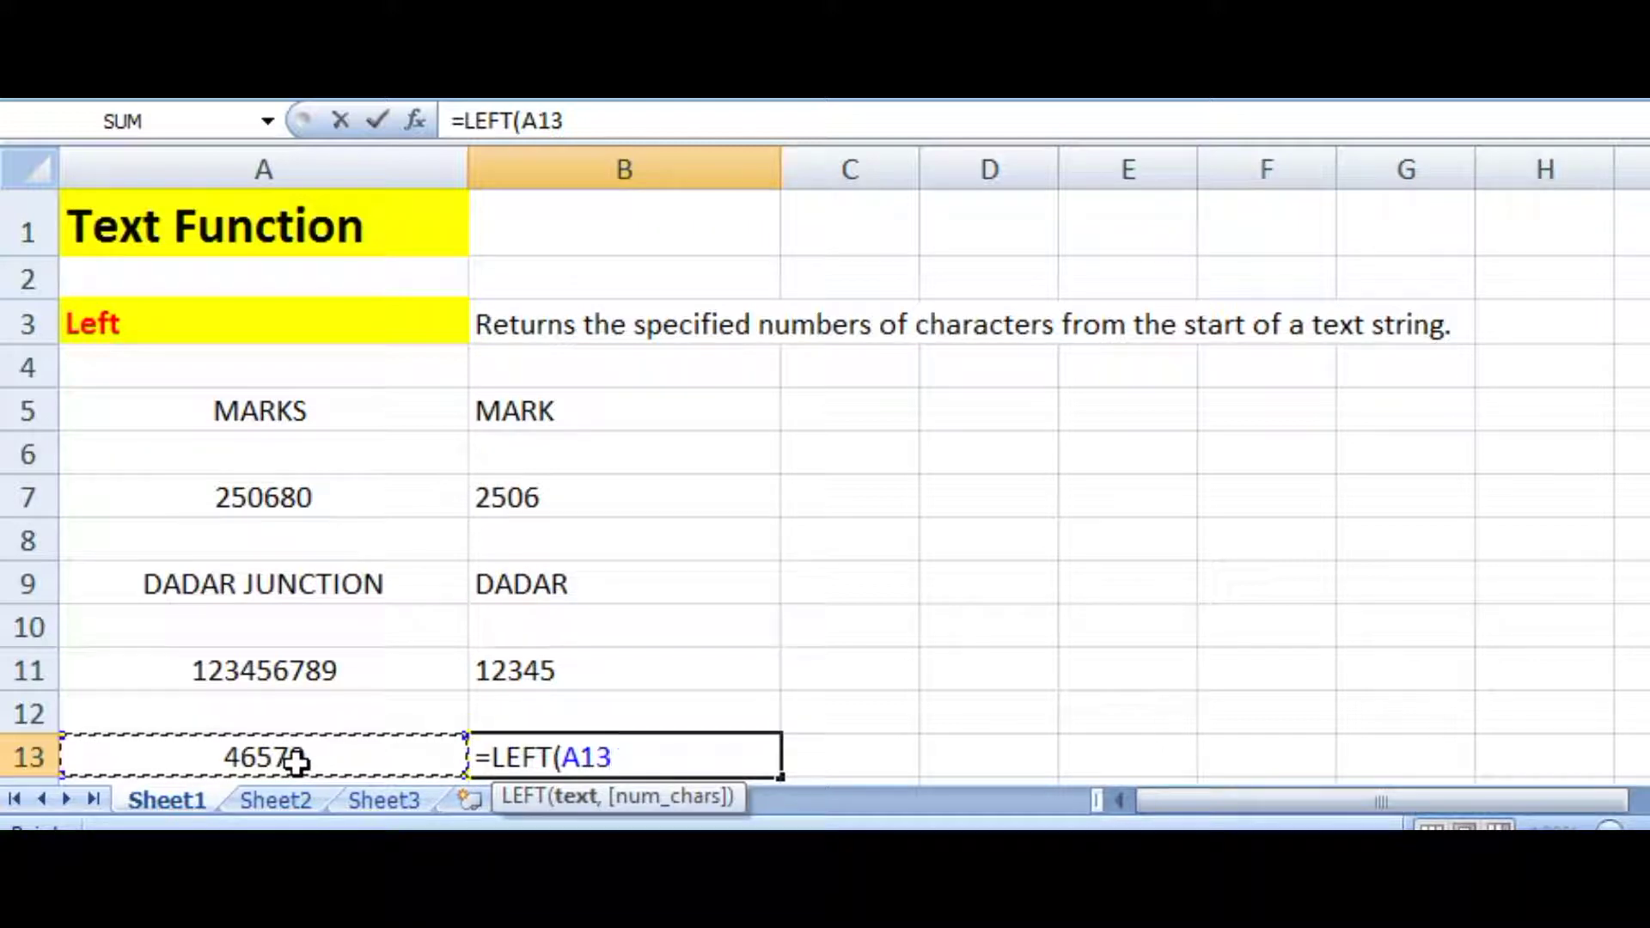
pyautogui.write(',')
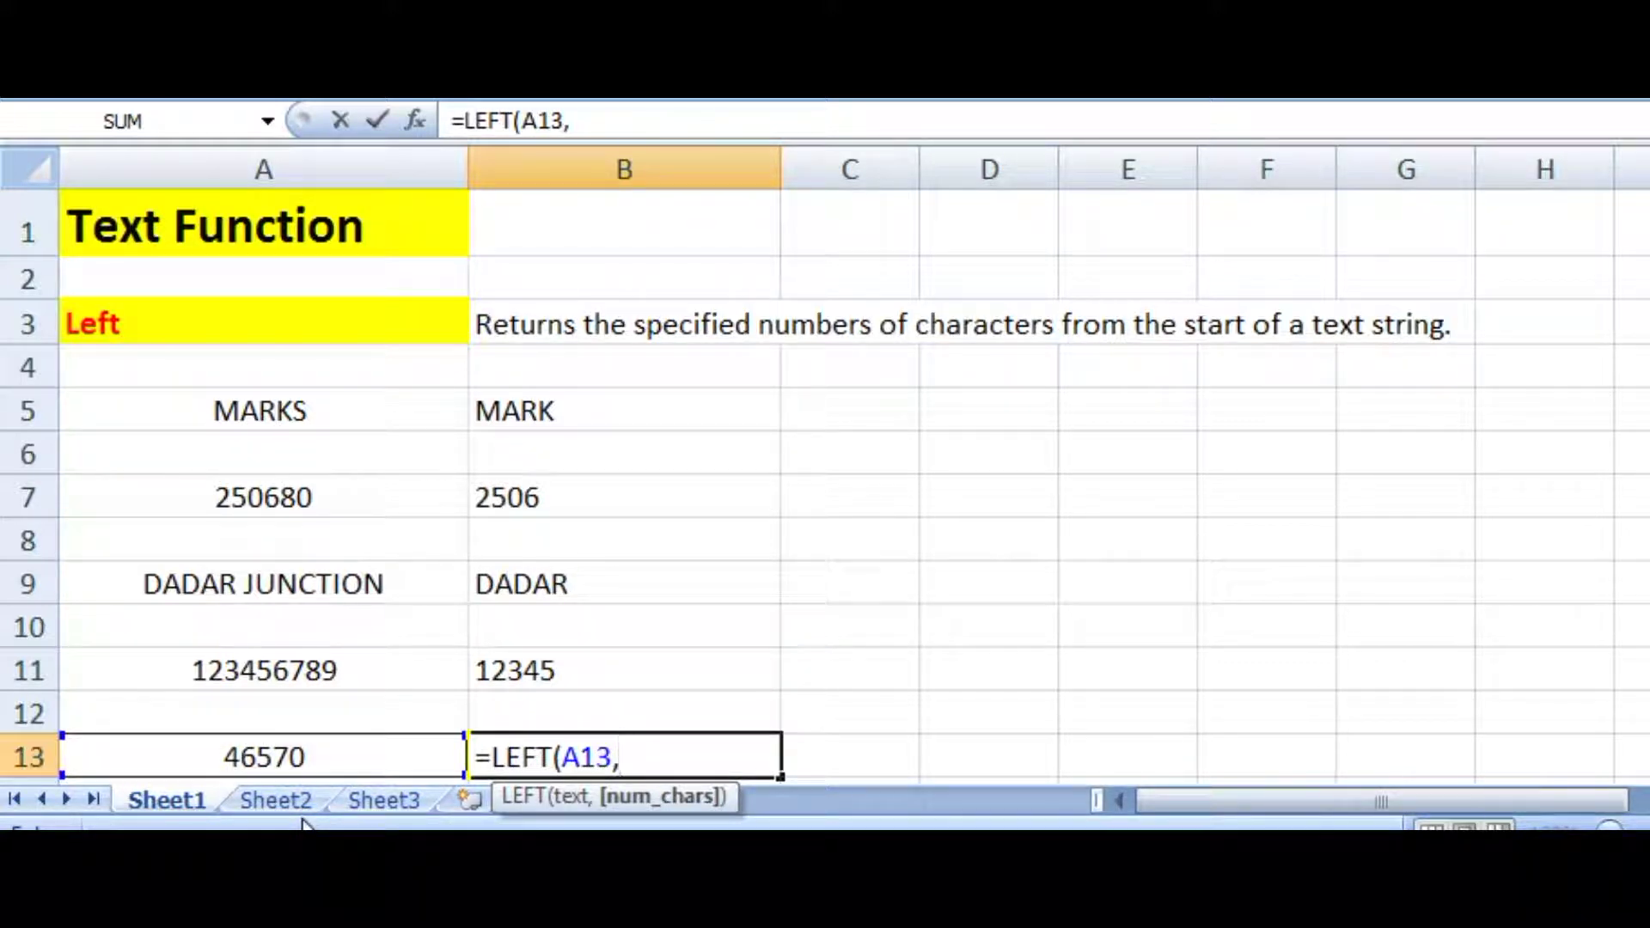
pyautogui.write('2)')
pyautogui.press('Return')
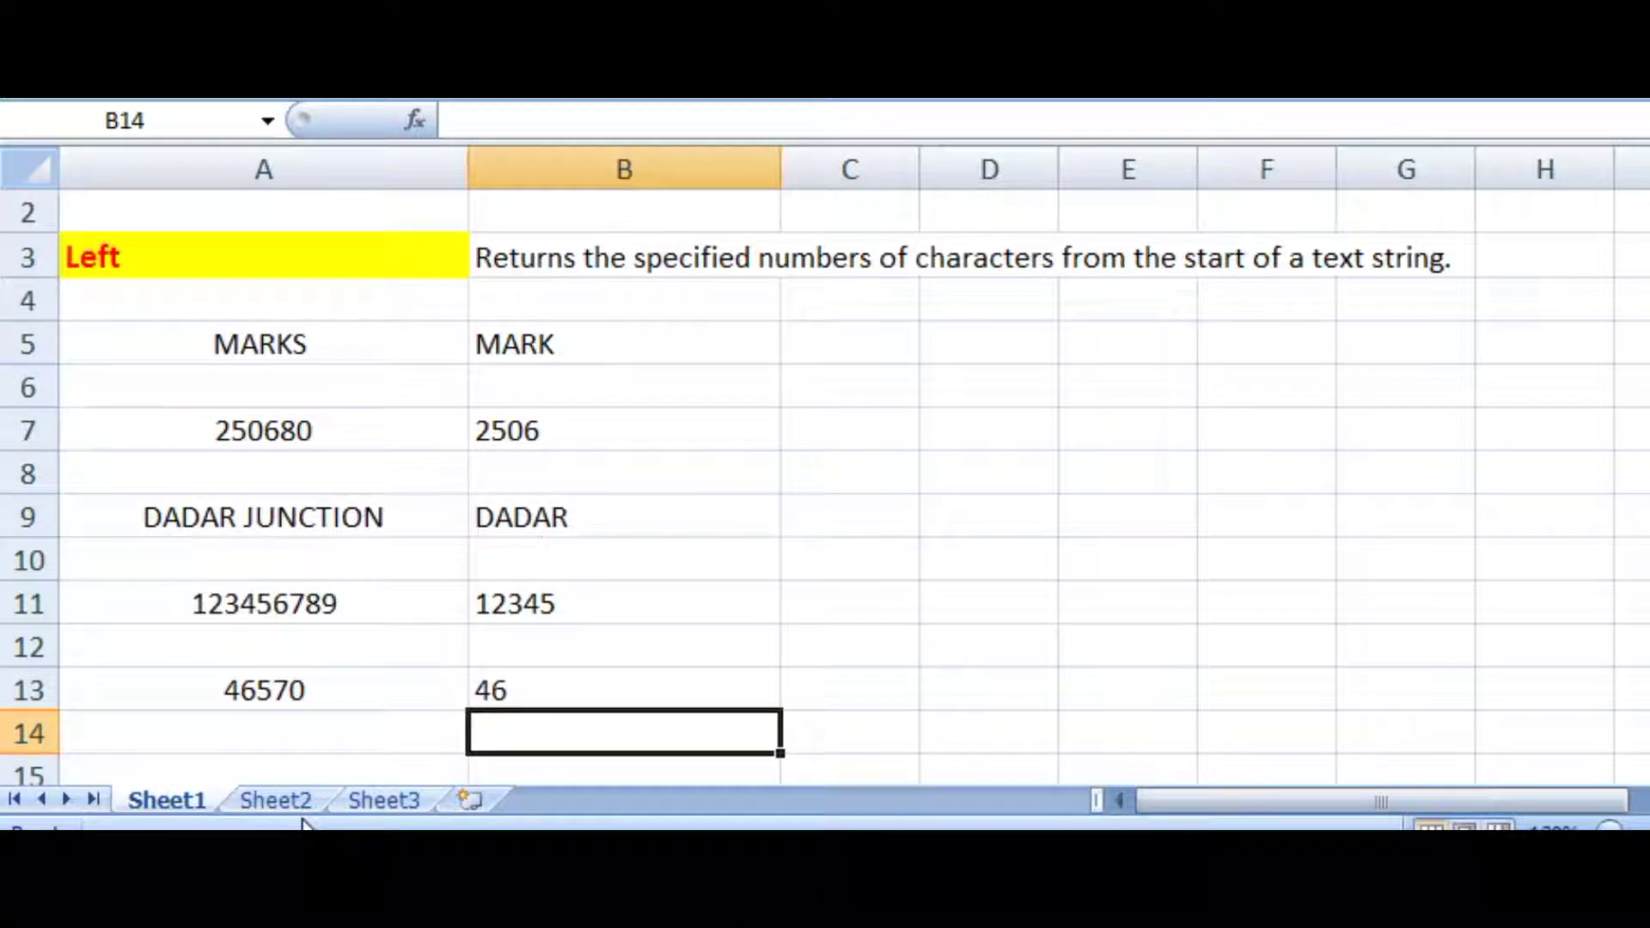
# - Review each sample value in column A against its LEFT formula in column B, from row 5 to row 13
pyautogui.scroll(1, 912, 578)
pyautogui.click(1023, 550)
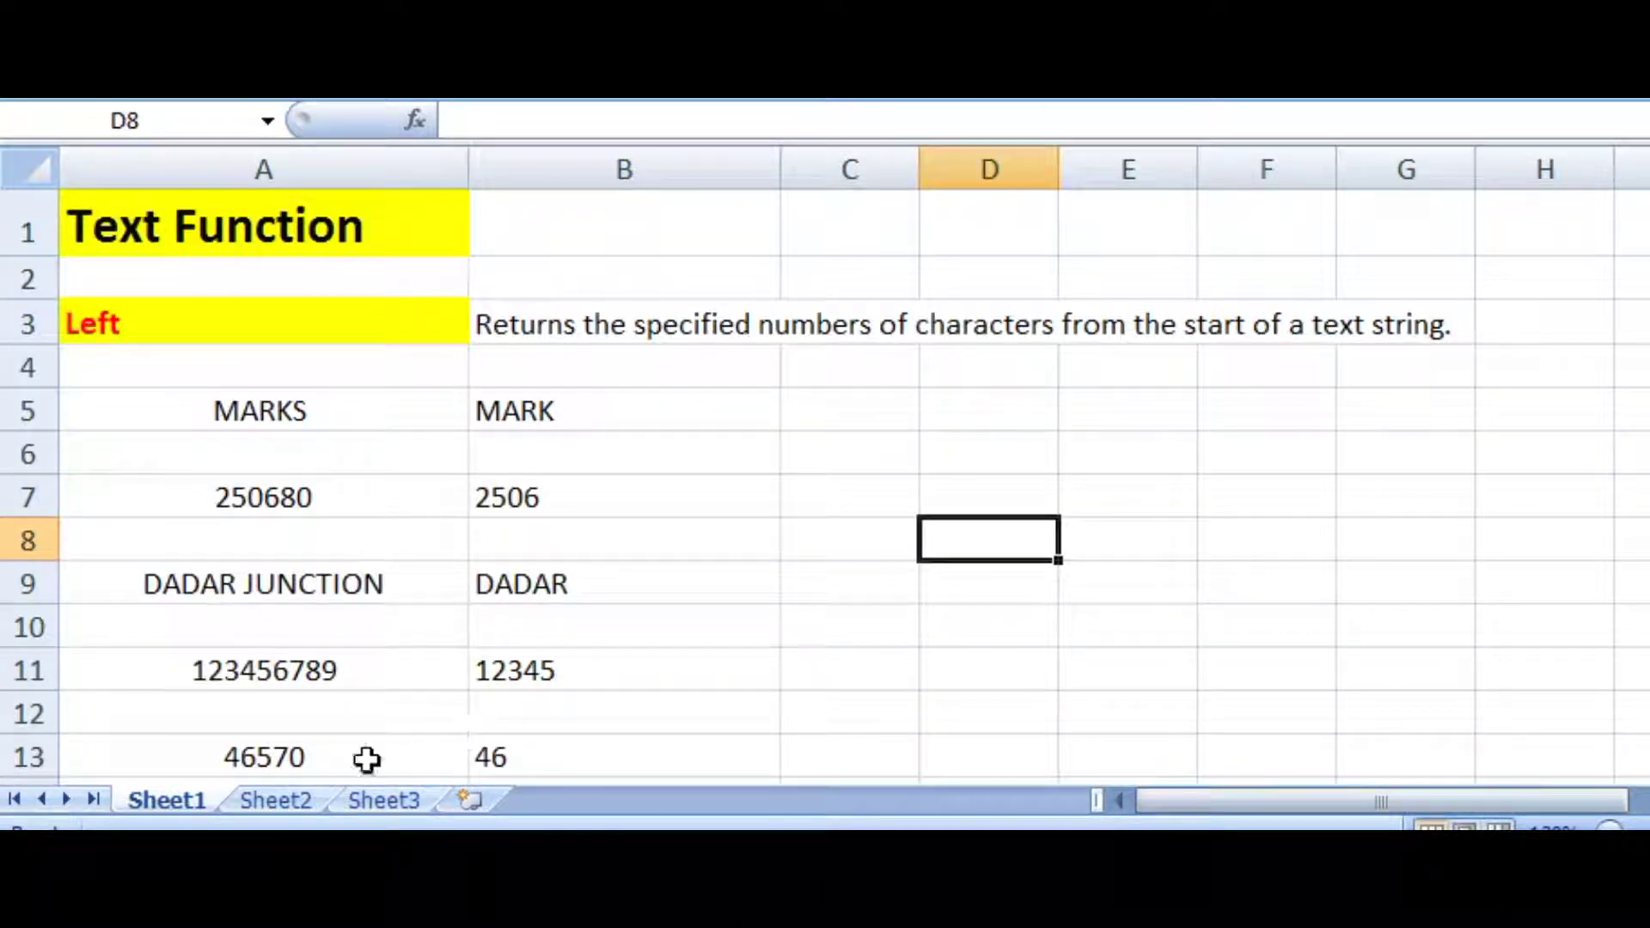
pyautogui.click(318, 771)
pyautogui.click(547, 750)
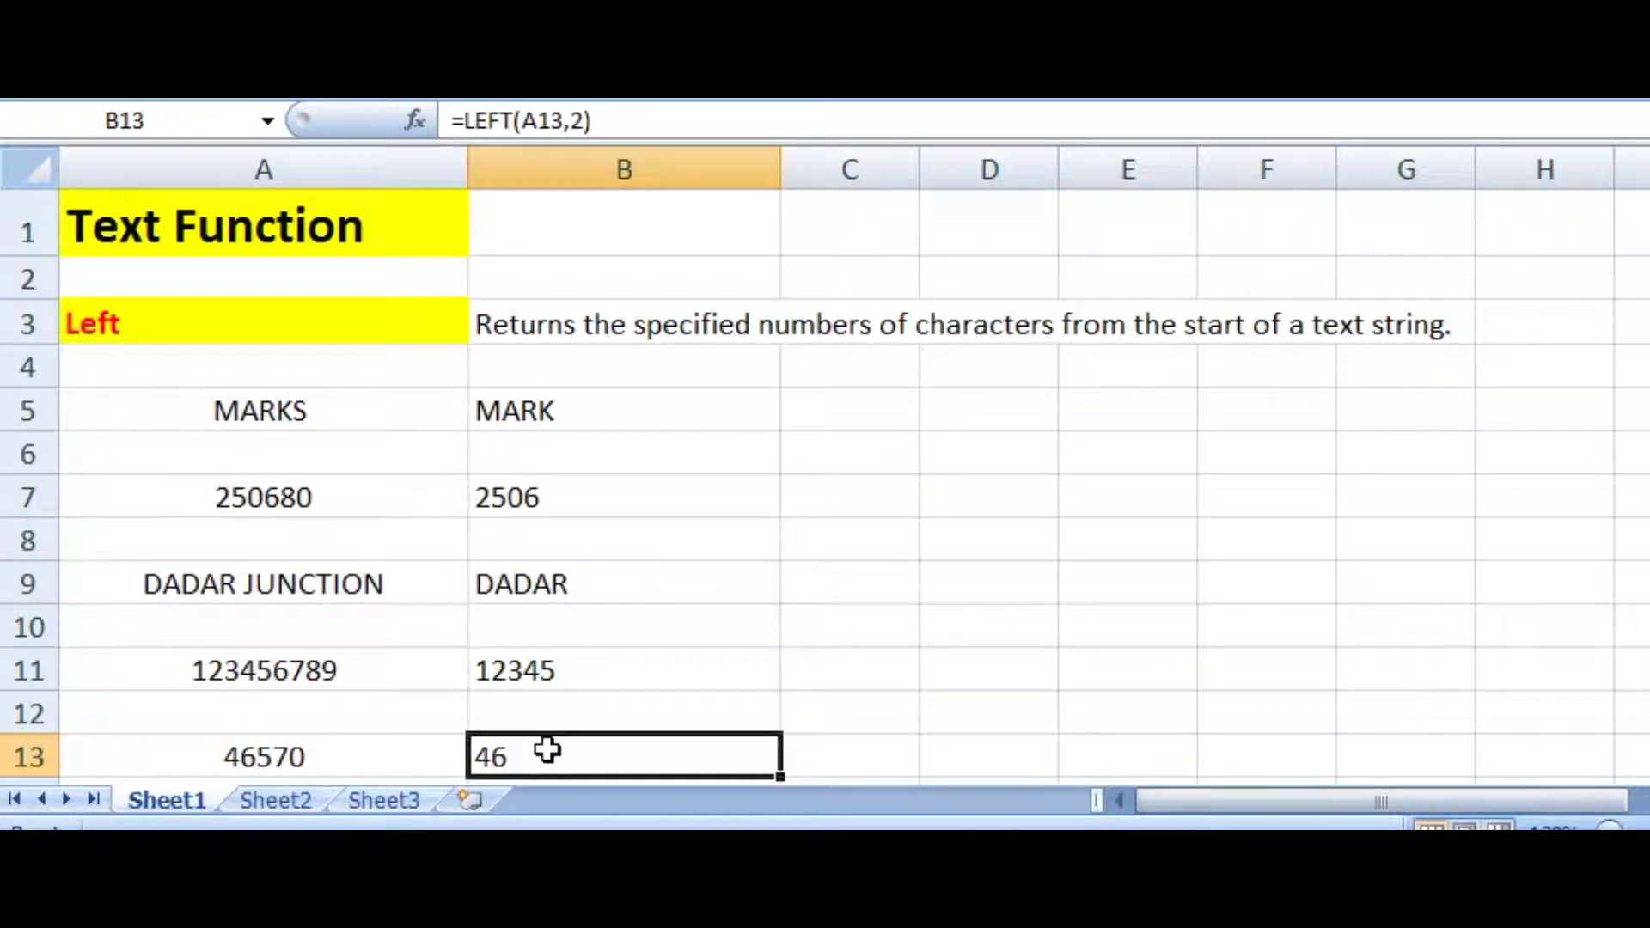
pyautogui.click(984, 752)
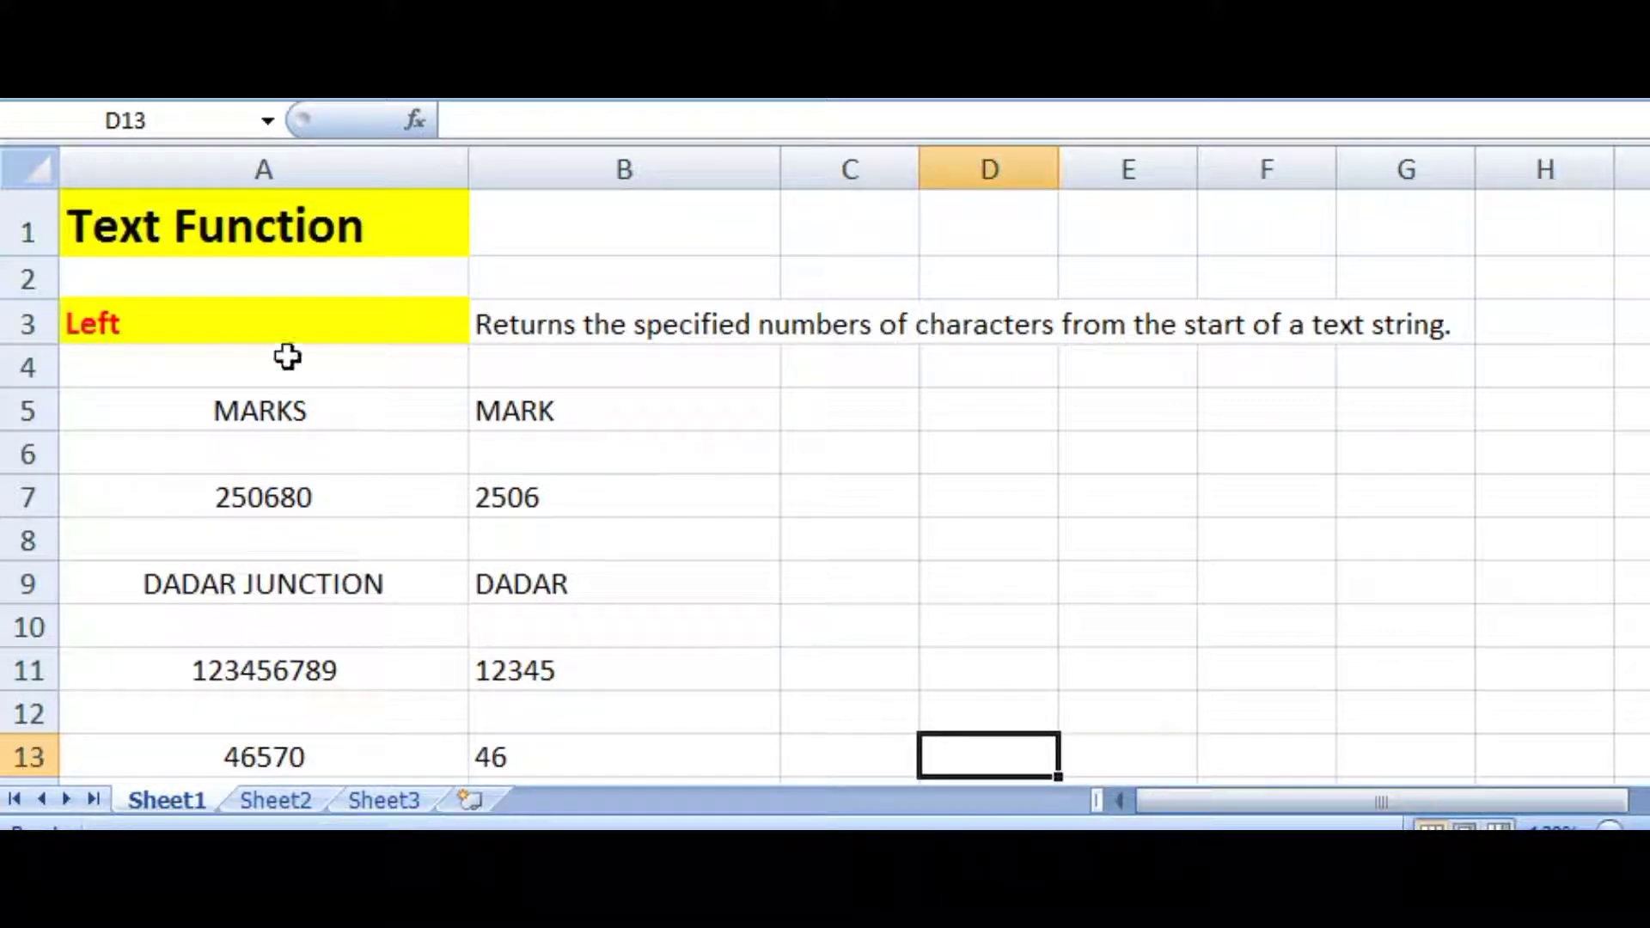
pyautogui.click(272, 328)
pyautogui.click(324, 416)
pyautogui.click(546, 411)
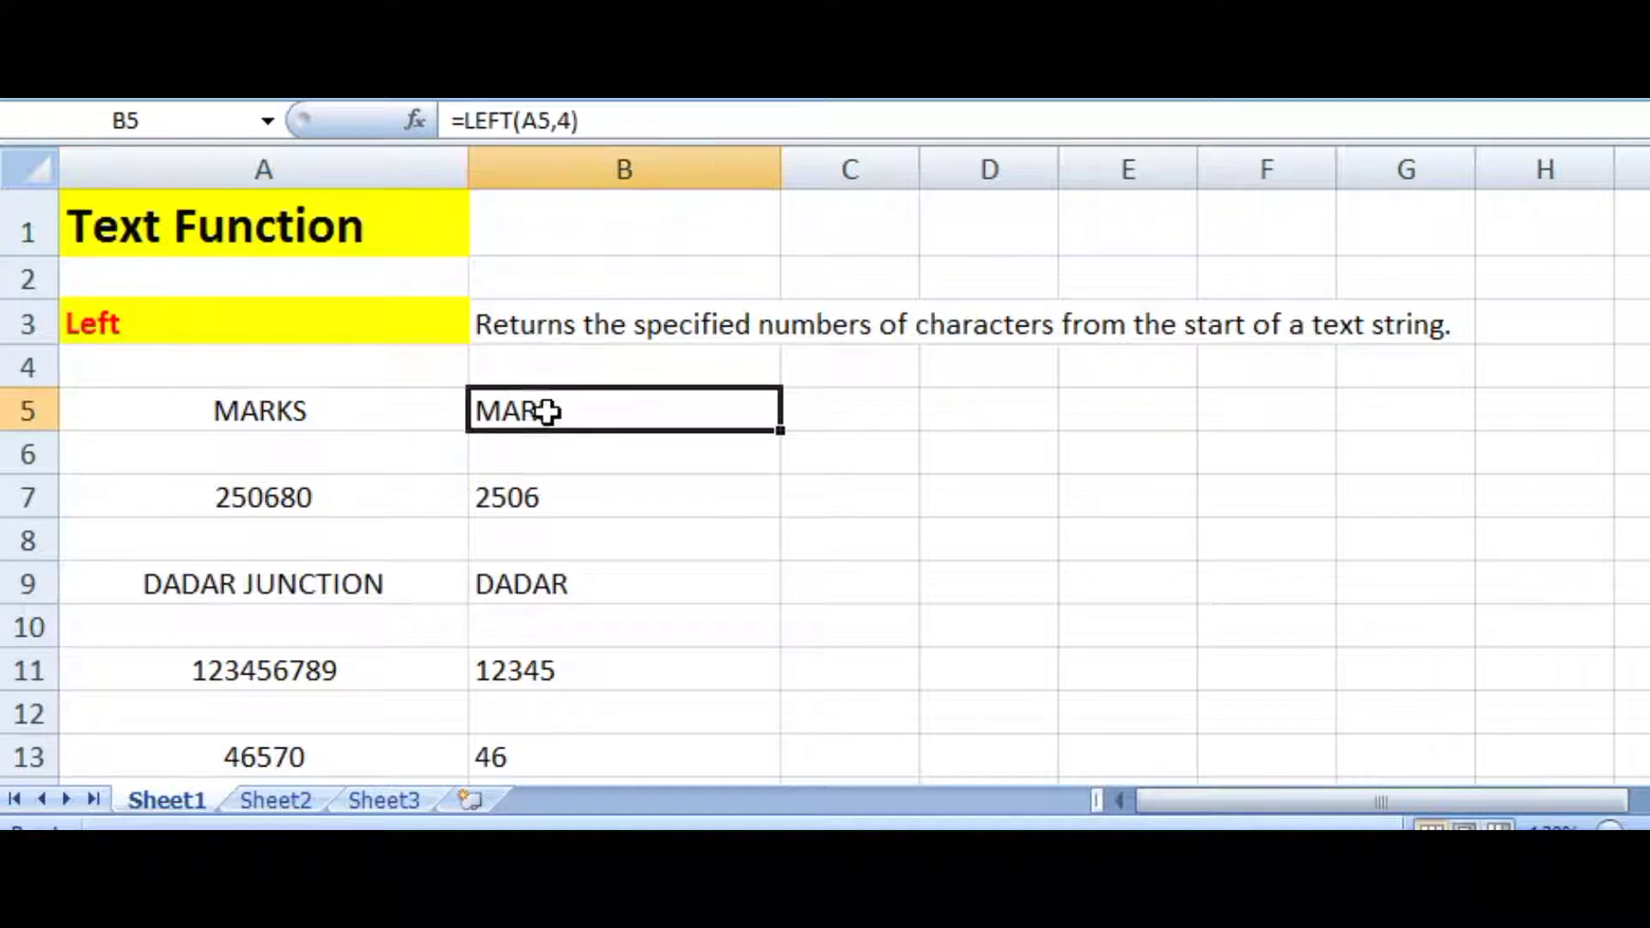
pyautogui.click(310, 498)
pyautogui.click(536, 501)
pyautogui.click(384, 586)
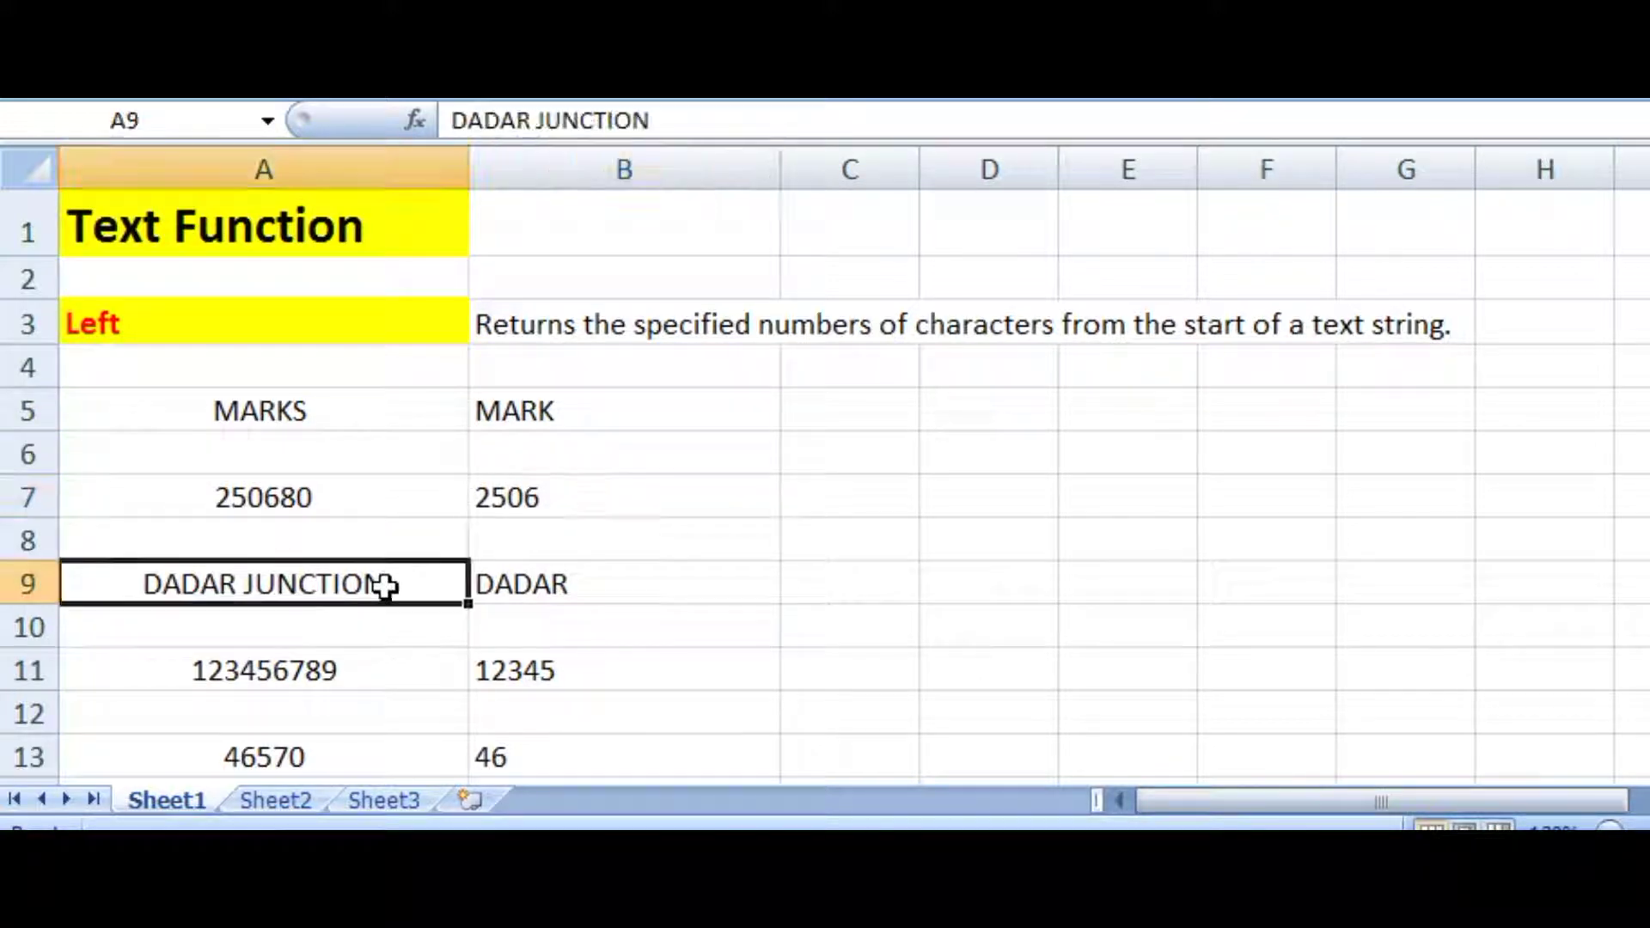
pyautogui.click(593, 581)
pyautogui.click(325, 671)
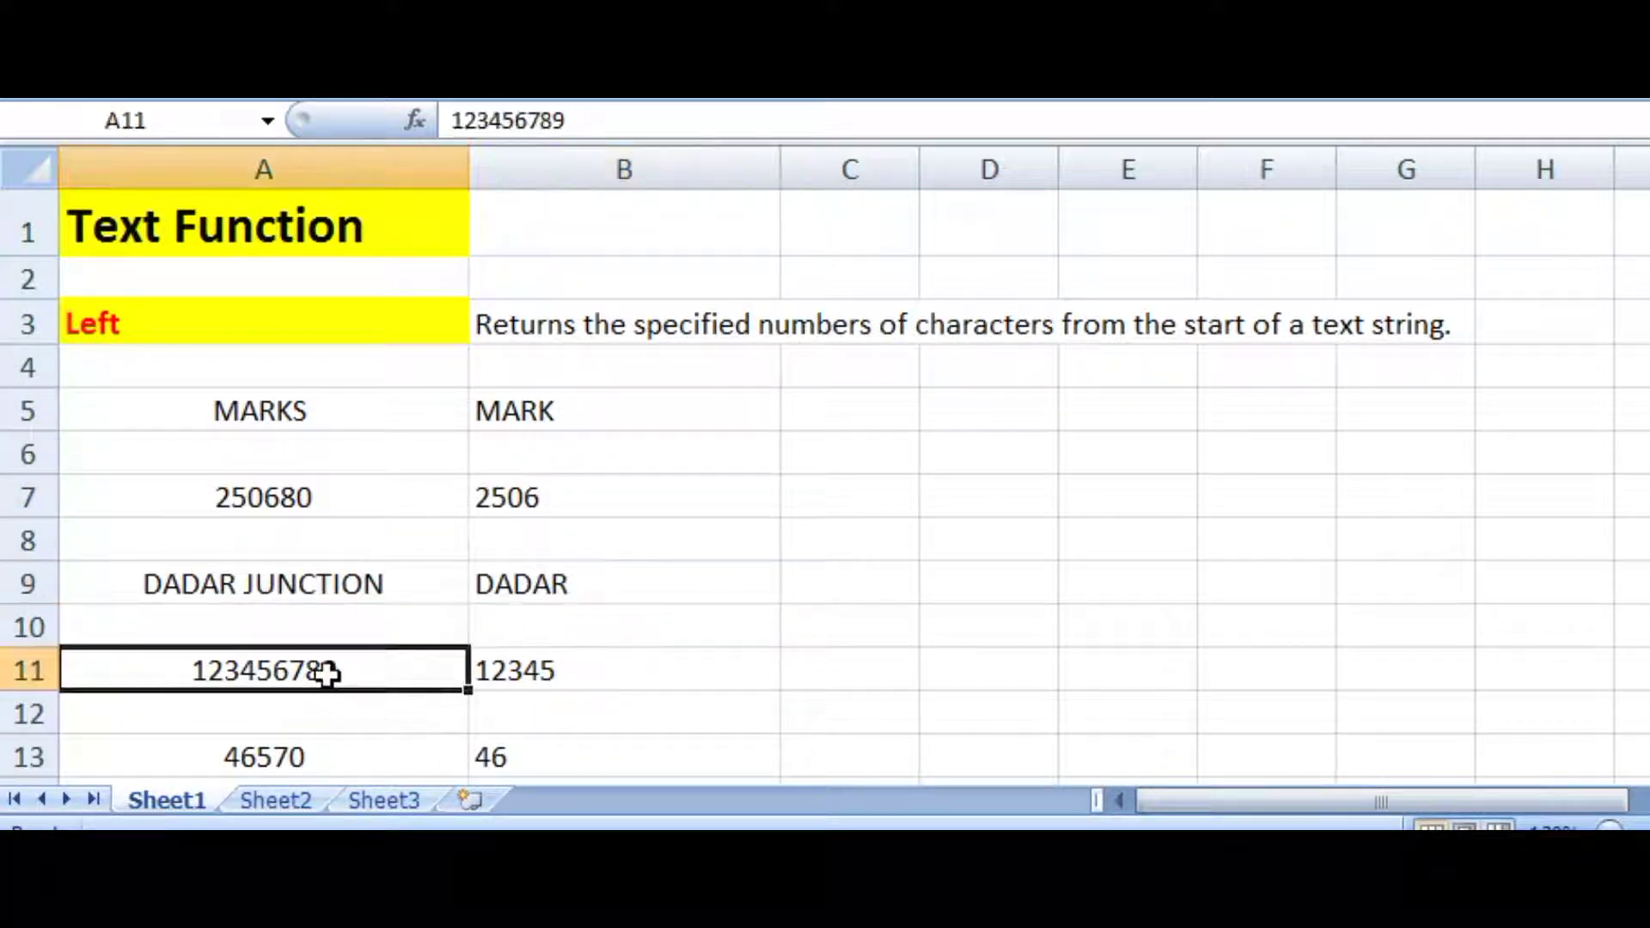
pyautogui.click(524, 672)
pyautogui.click(390, 755)
pyautogui.click(578, 755)
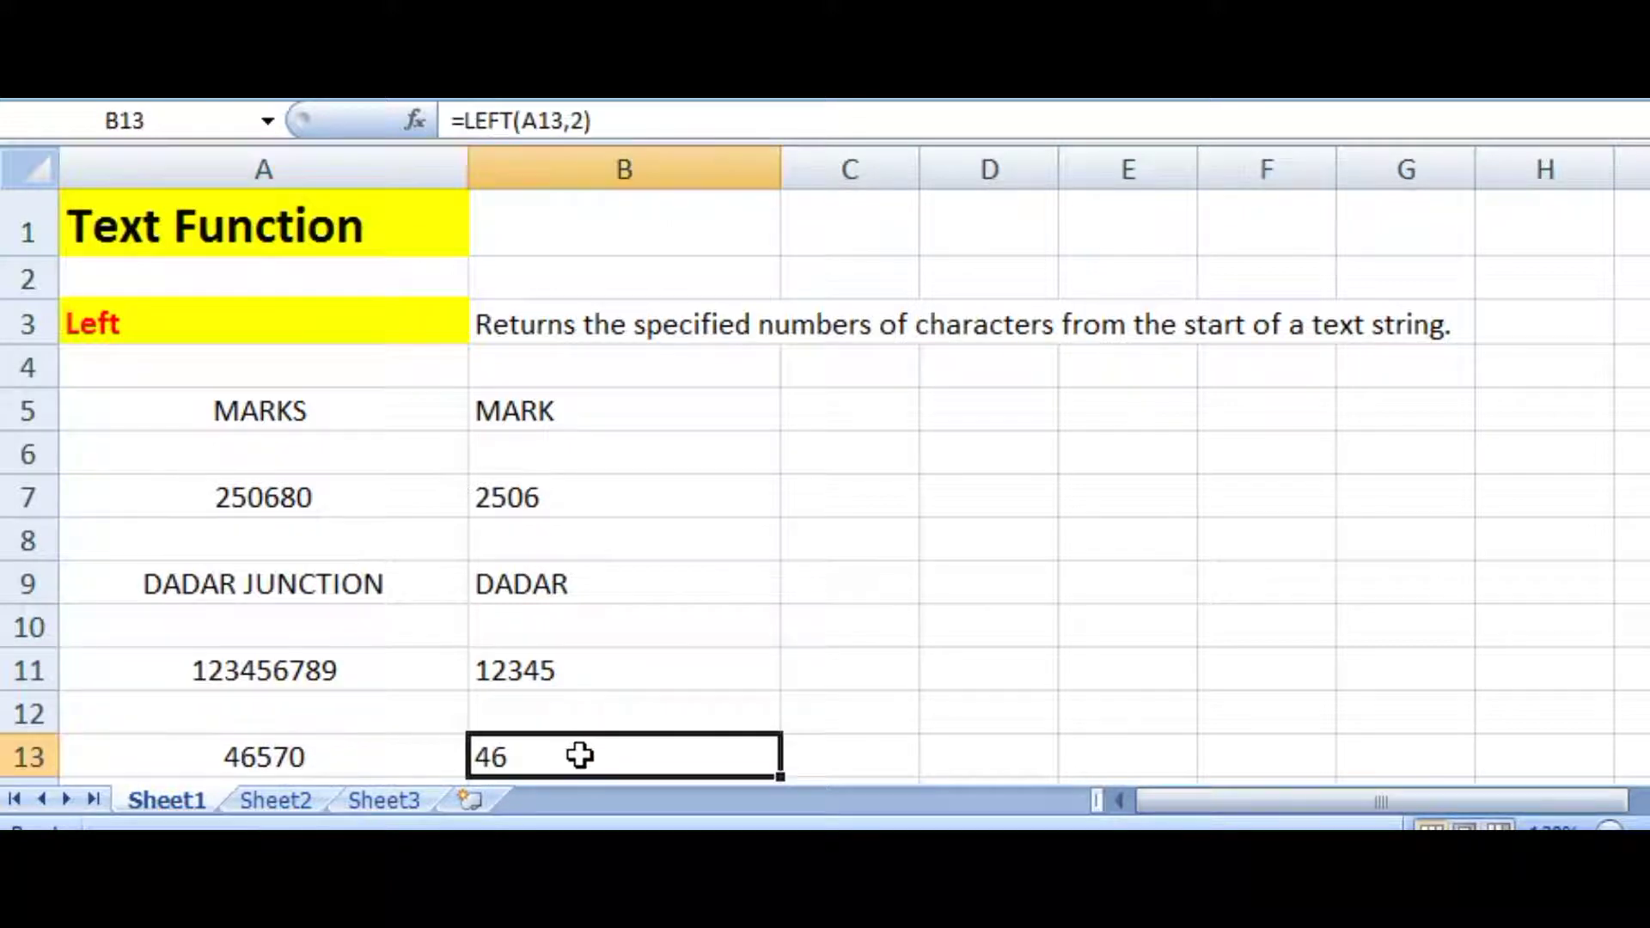
# - Display the formulas in the cells of Sheet1 to check them, and switch back to showing the results
pyautogui.click(353, 332)
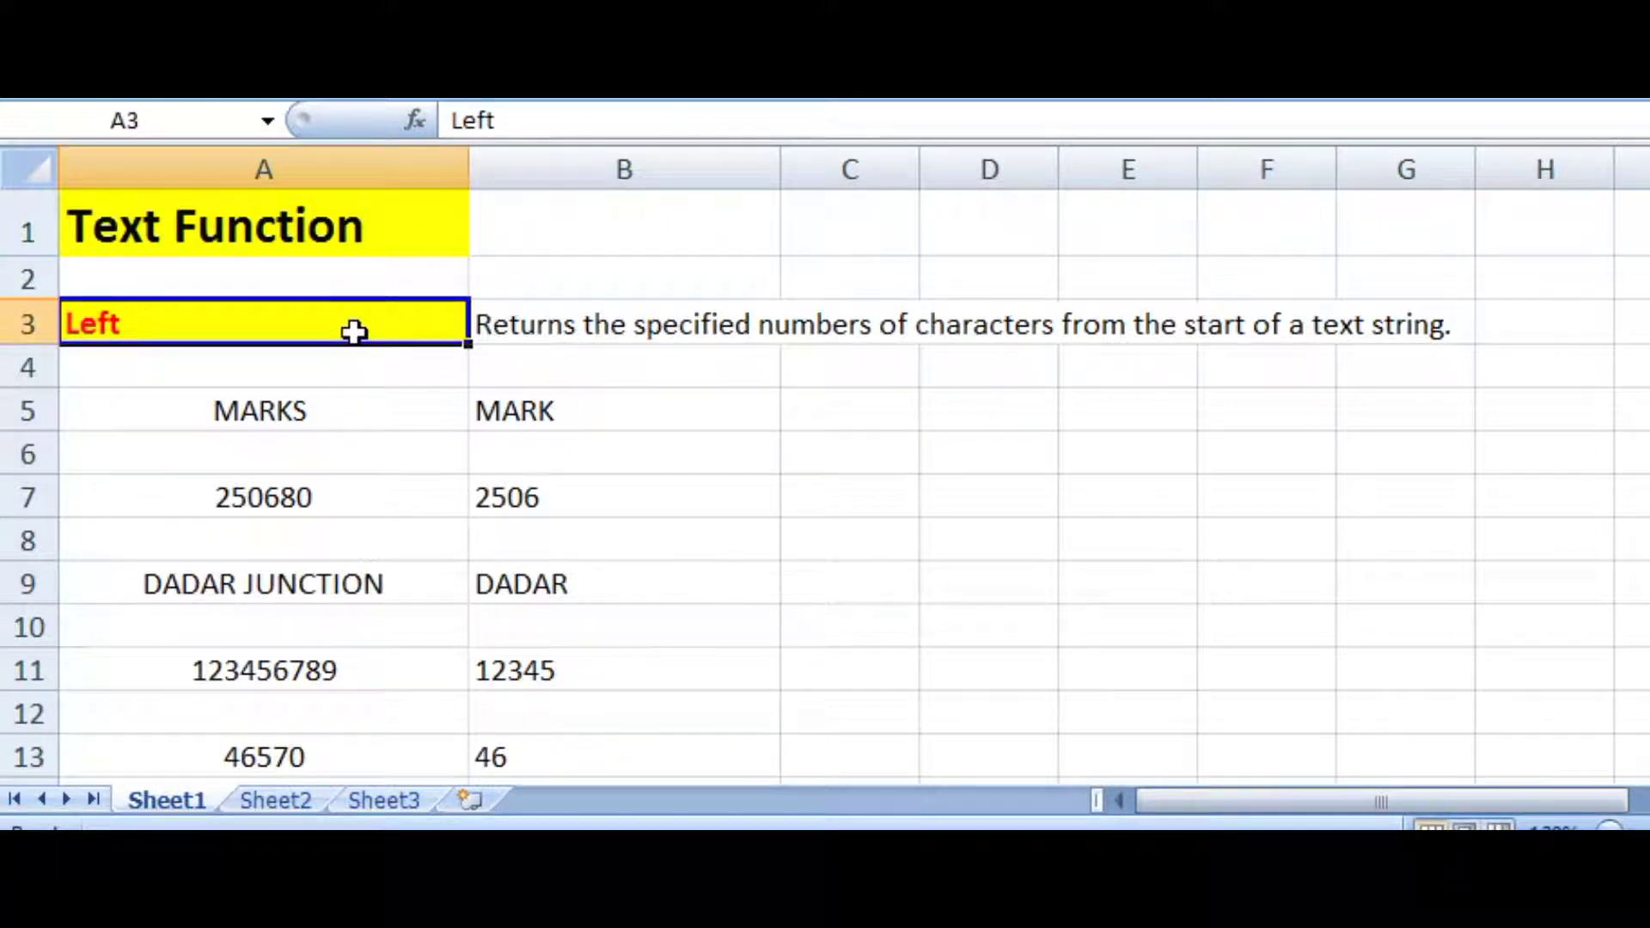
pyautogui.hotkey('ctrl', '`')
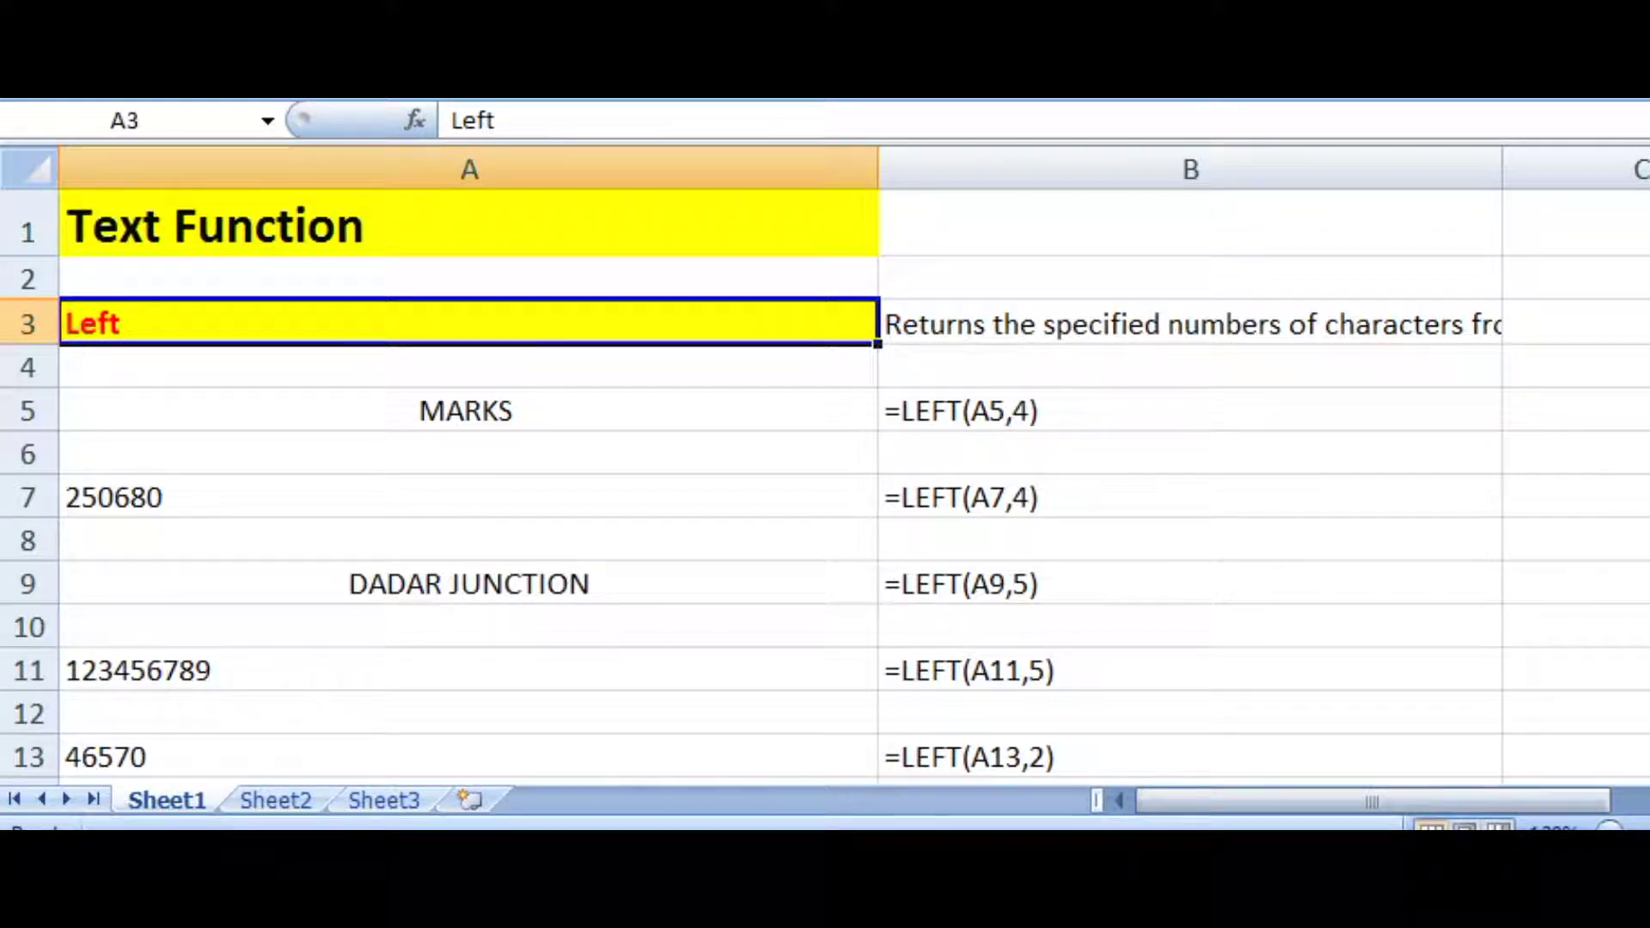
pyautogui.hotkey('ctrl', '`')
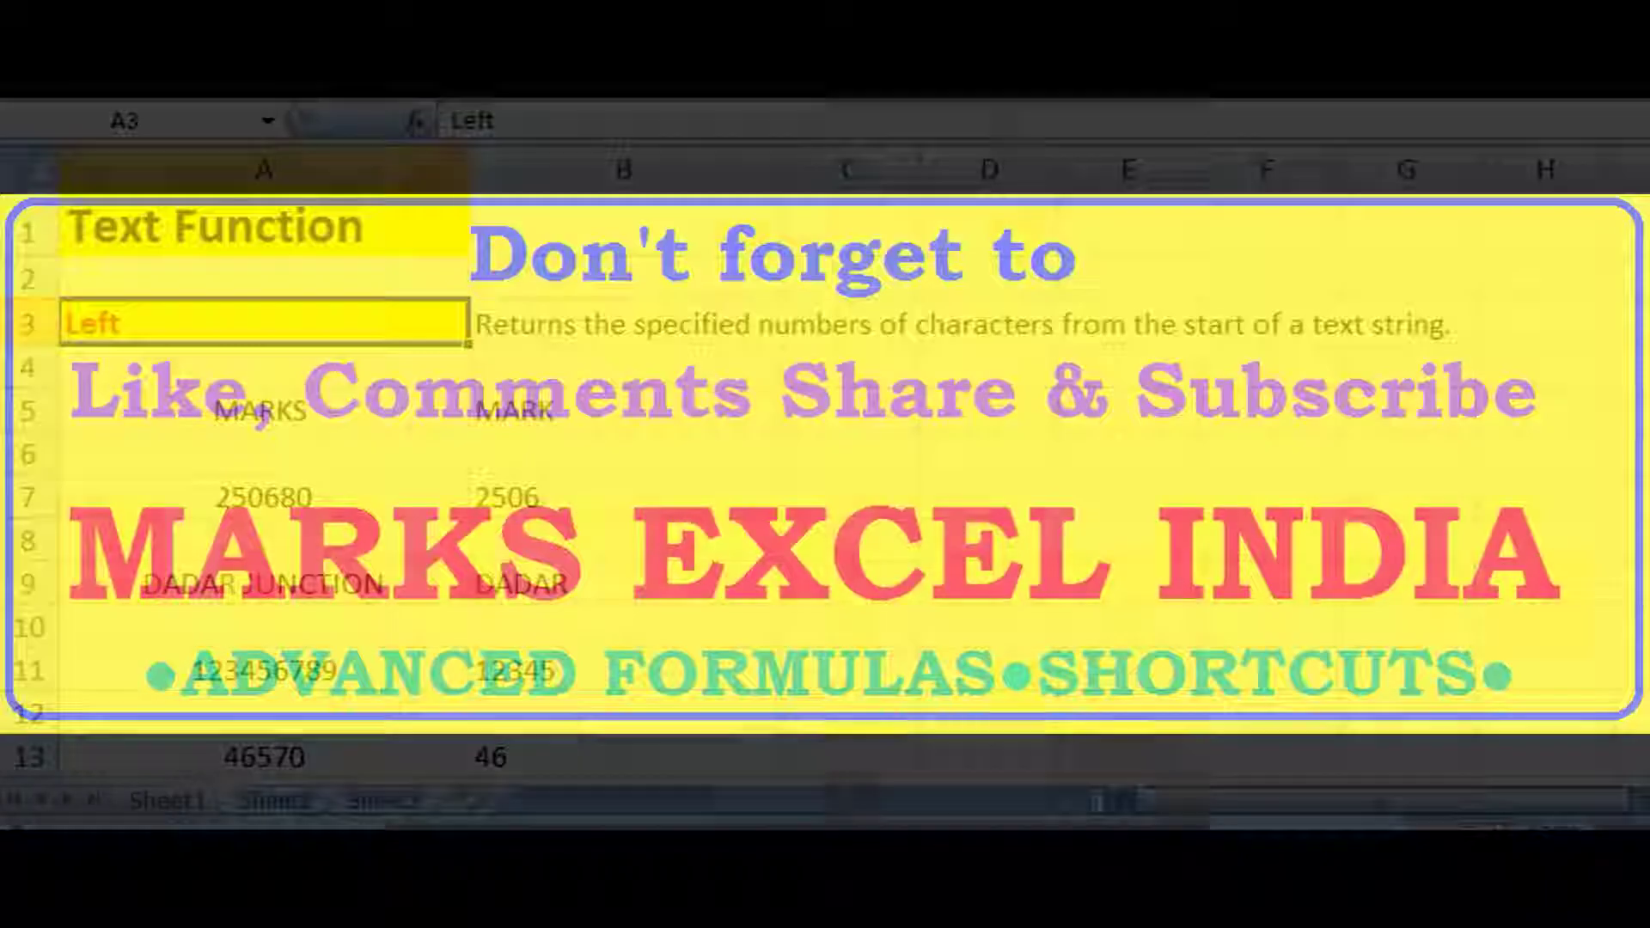